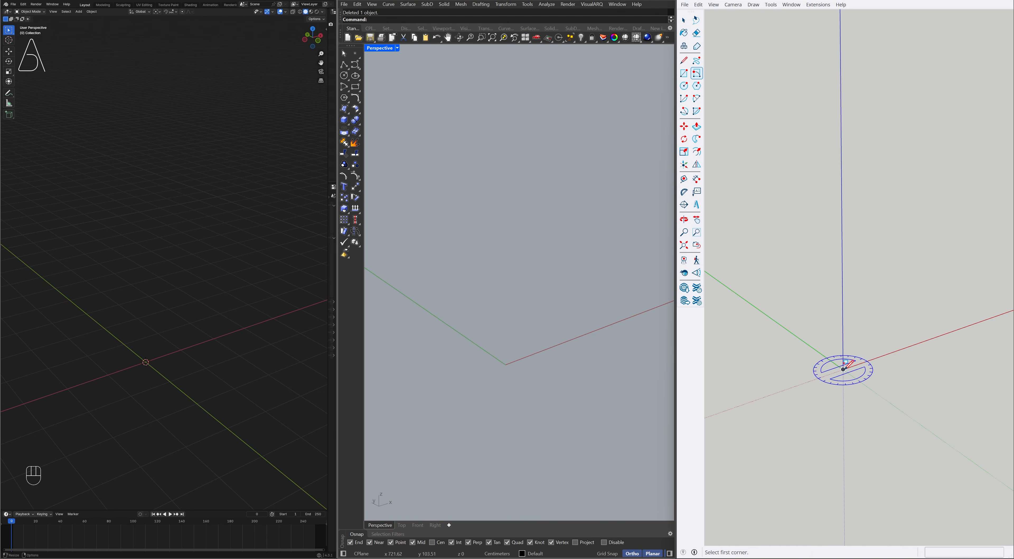
In SketchUp, draw an upright 400 by 300 cm rectangle from the origin along the red axis.
left_click(843, 370)
type("4")
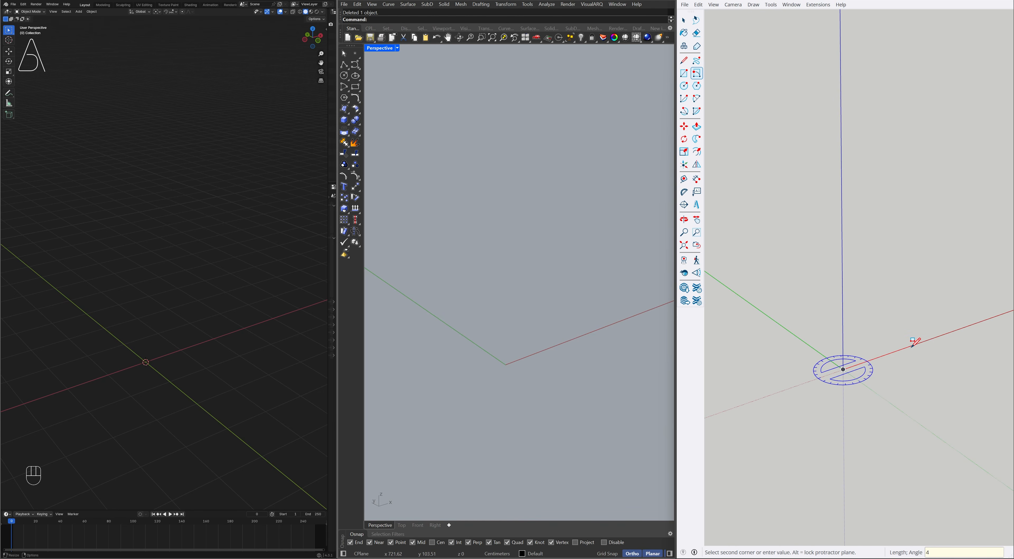
type("00")
key("Return")
type("30")
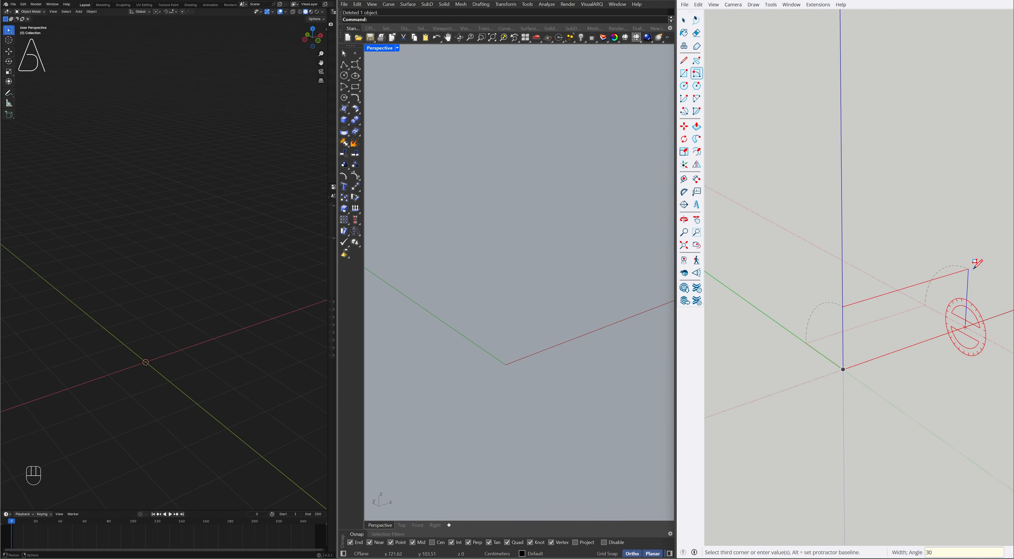
type("0")
key("Return")
key("space")
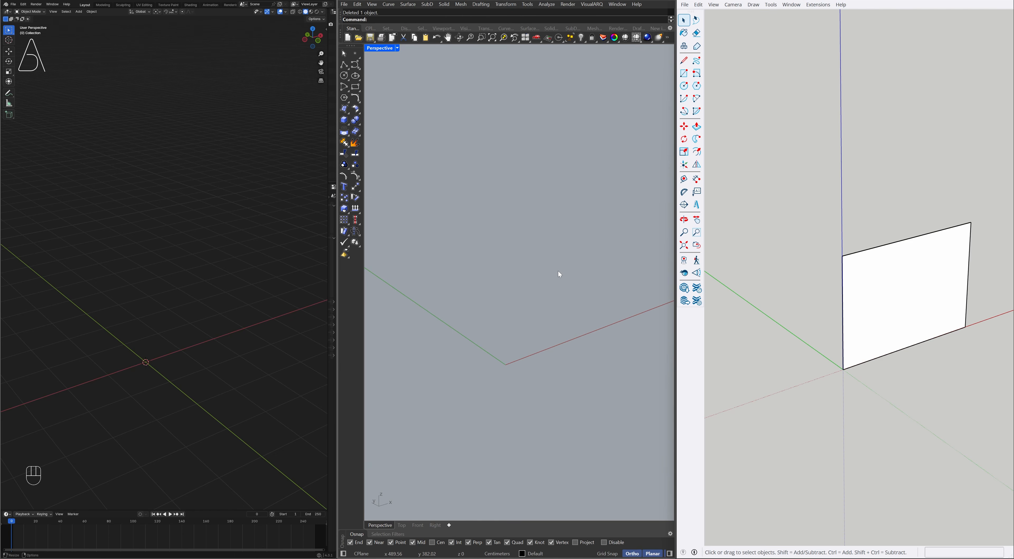
Switch to Rhino and create a vertical plane from the origin, 400 cm long along the X axis and 300 cm high.
type("plane")
key("Return")
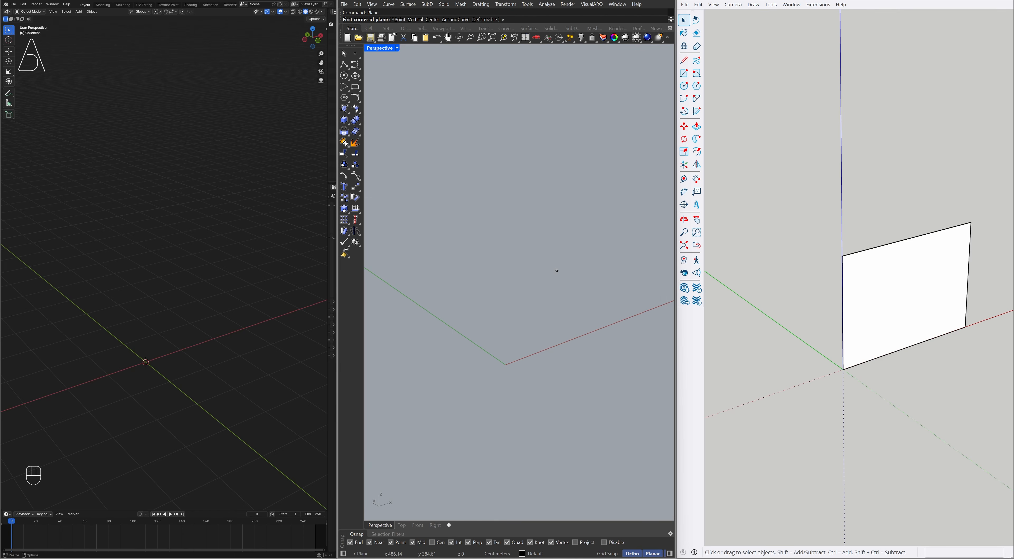
type("v")
key("Return")
type("0")
key("Return")
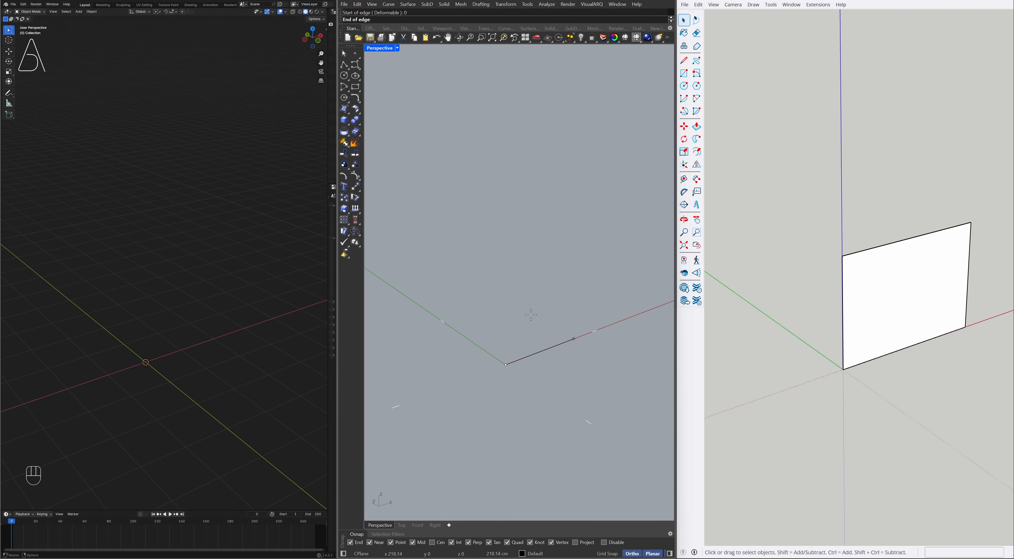
type("400")
key("Return")
type("300")
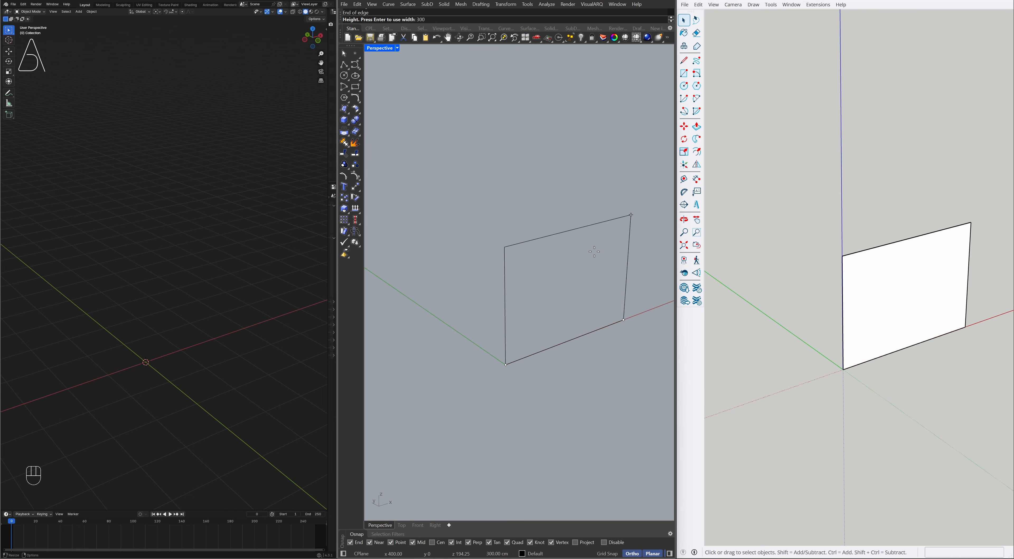
key("Return")
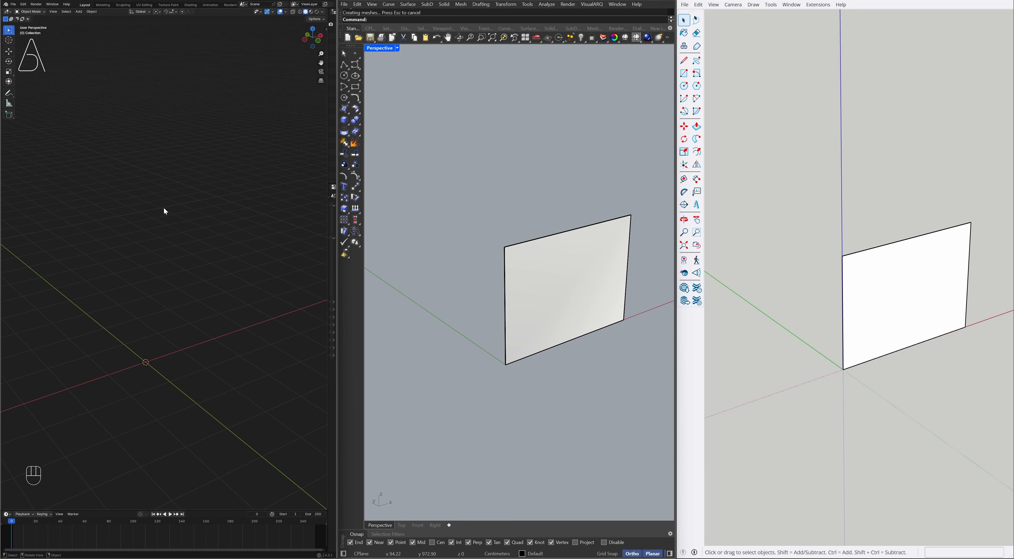
Switch to Blender, add a mesh plane and merge all its vertices at the center in Edit Mode.
key("shift+a")
mouse_move(165, 209)
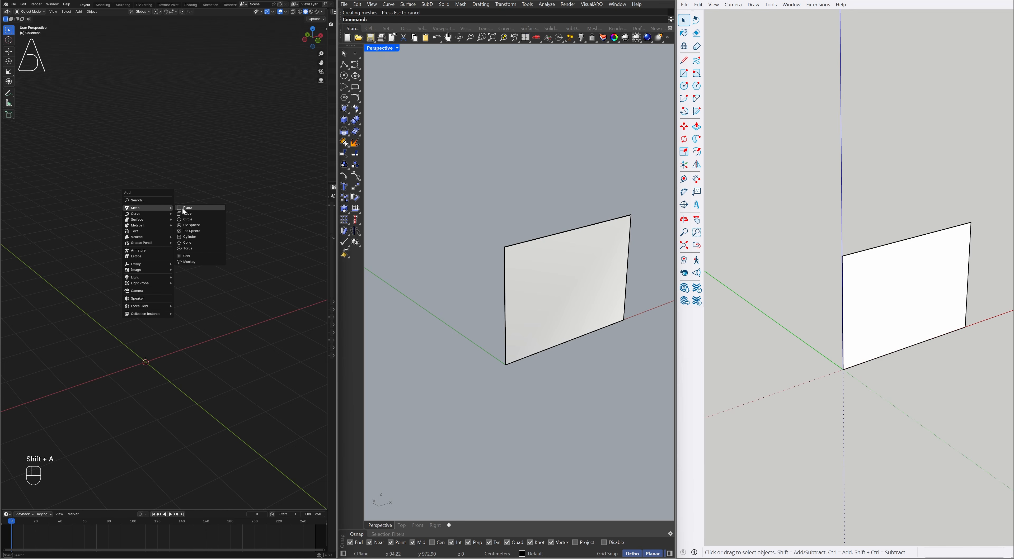
left_click(183, 208)
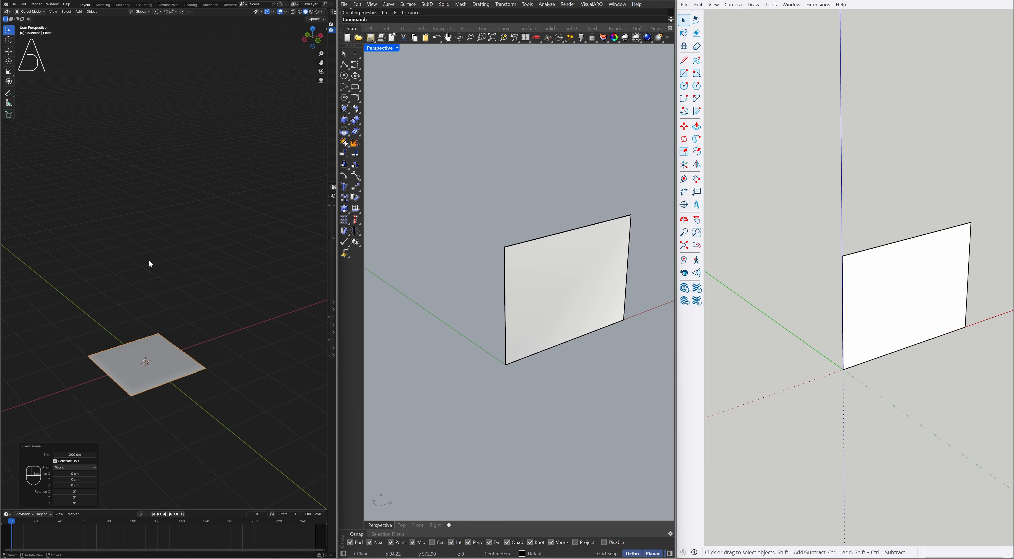
key("Tab")
key("a")
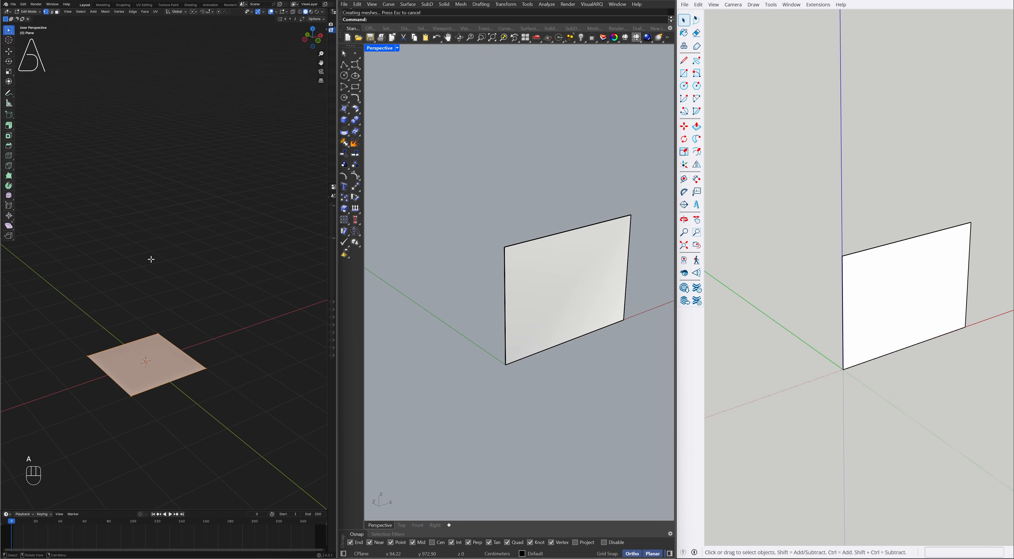
key("m")
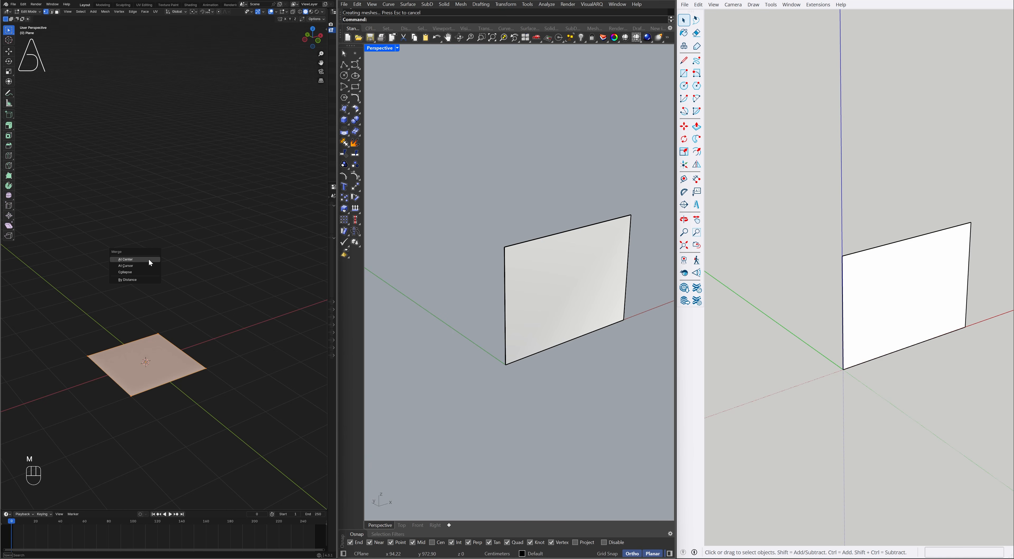
Extrude the merged vertex 400 cm along the X axis.
key("a")
key("e")
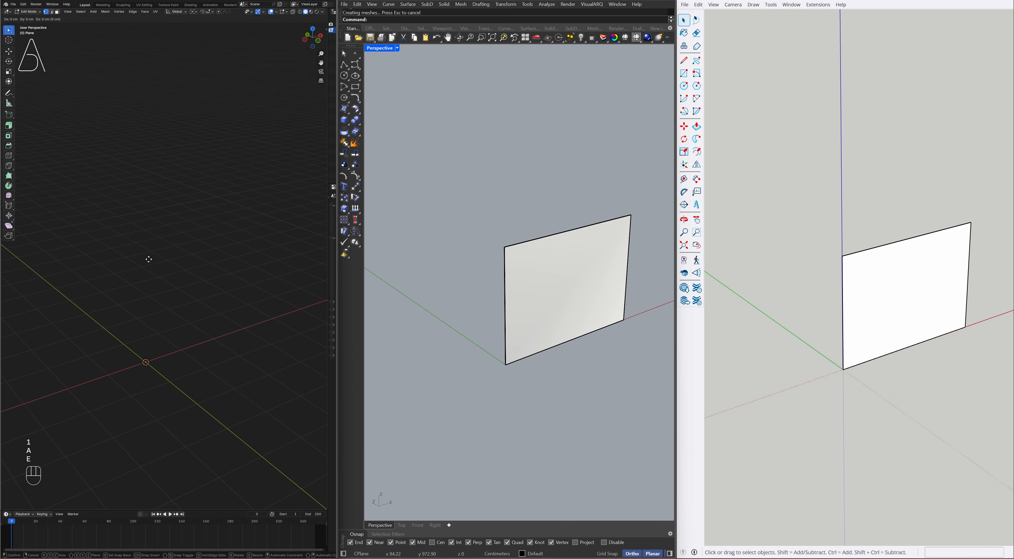
type("x")
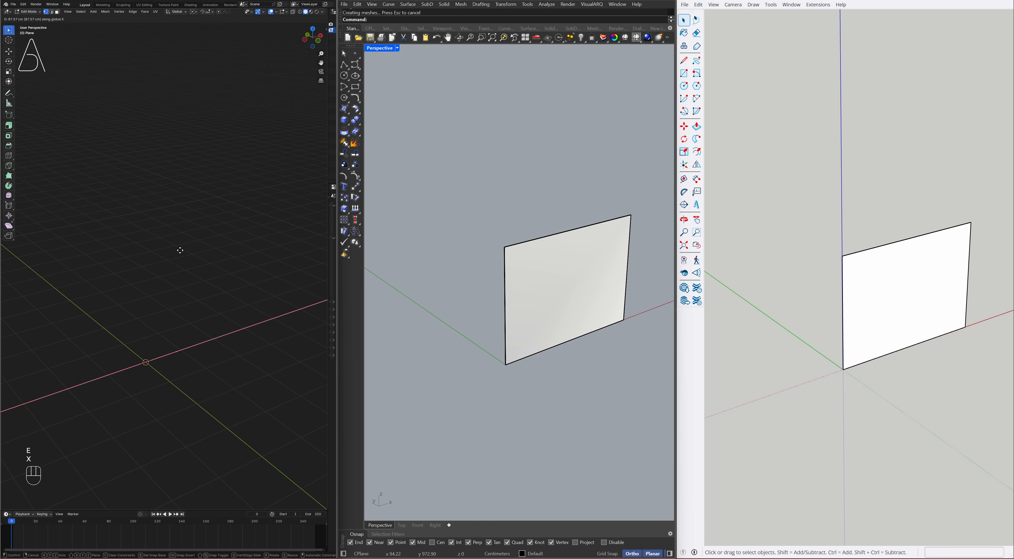
type("400")
key("KP_Enter")
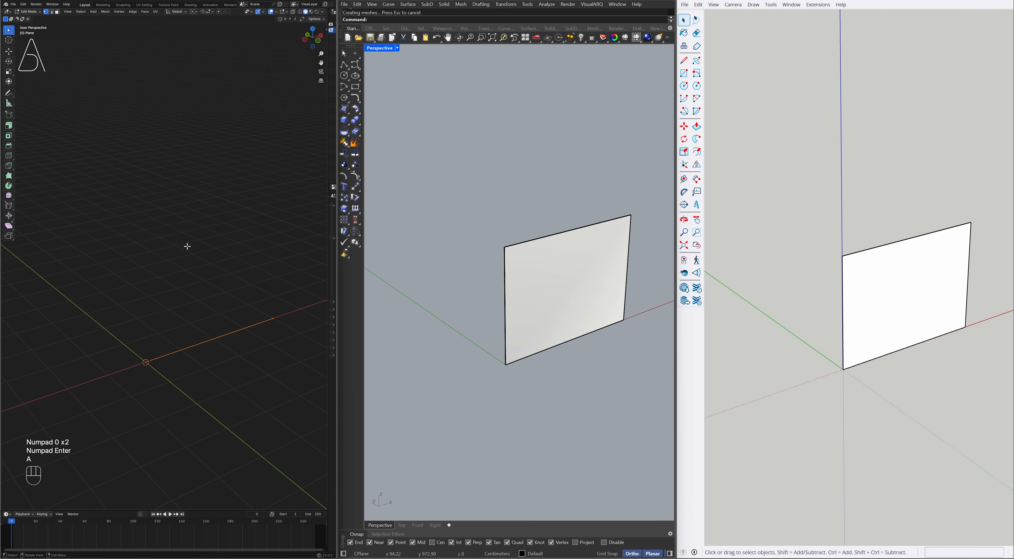
Extrude the whole edge 300 cm along the Z axis into a wall face, and clear the selection.
key("a")
key("e")
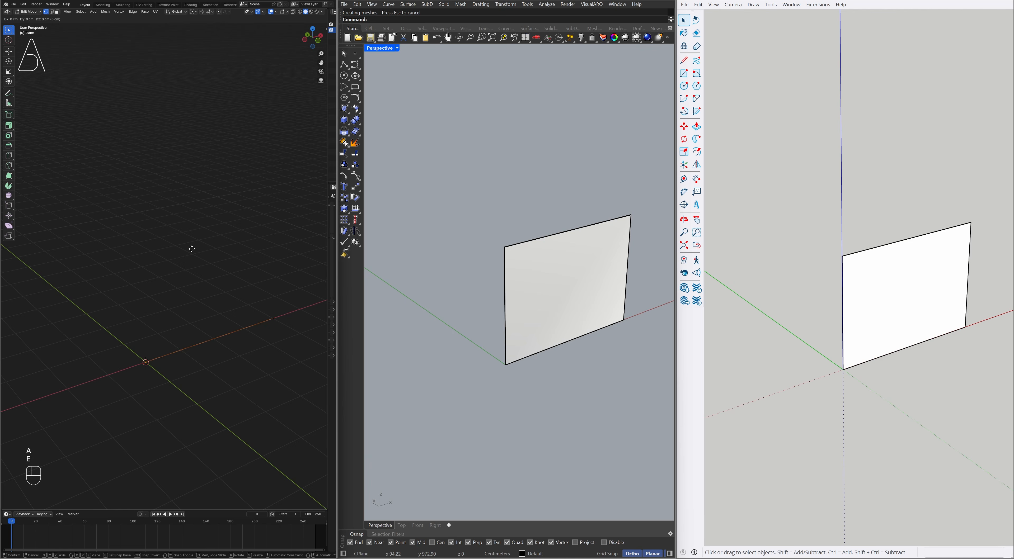
key("z")
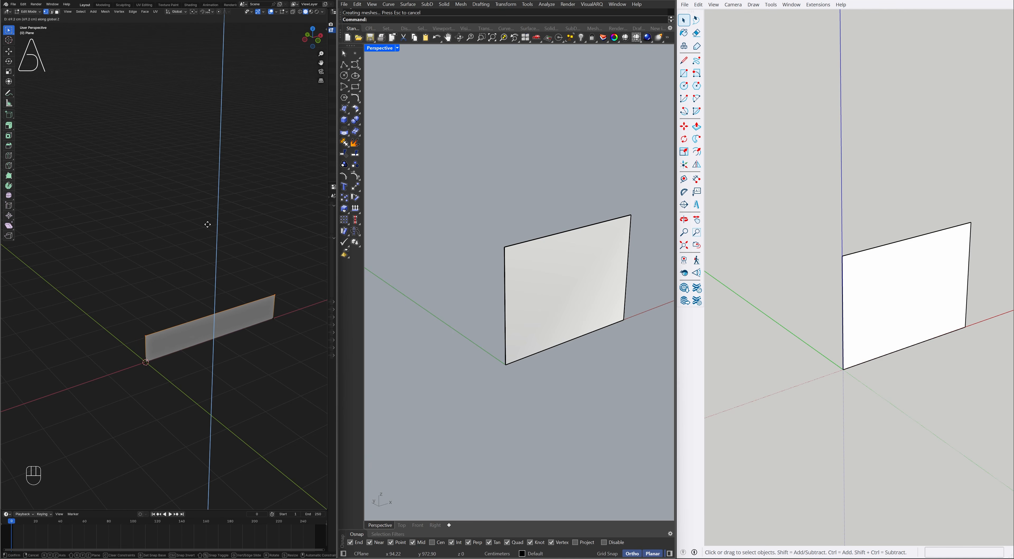
type("300")
key("KP_Enter")
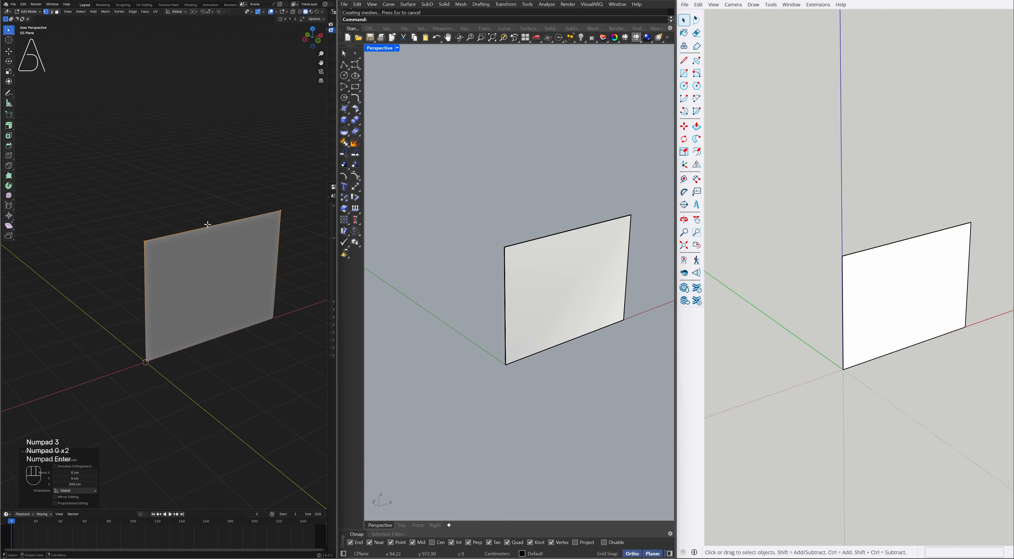
left_click(210, 205)
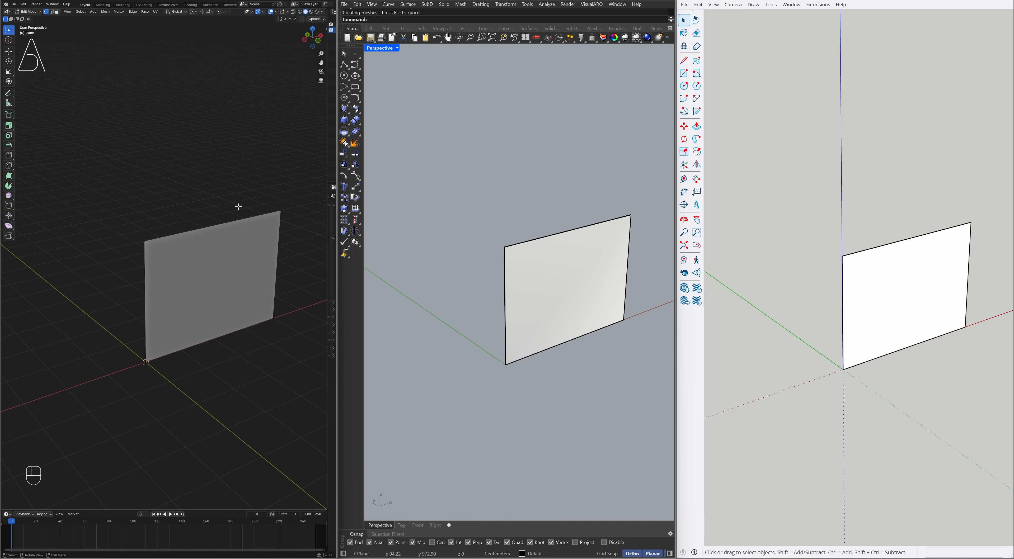
Switch to SketchUp and divide the rectangle's top edge into two equal segments.
right_click(894, 242)
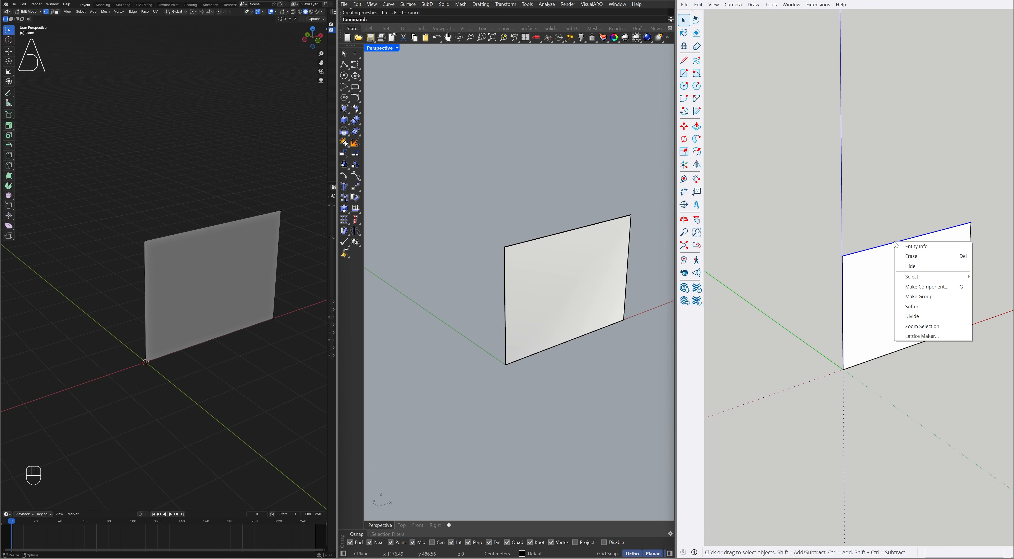
left_click(934, 318)
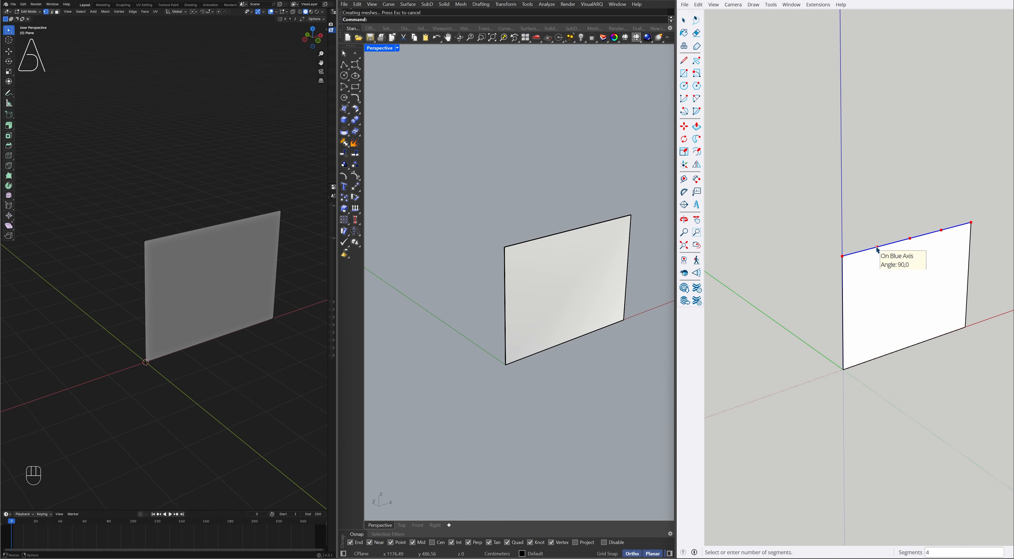
left_click(904, 237)
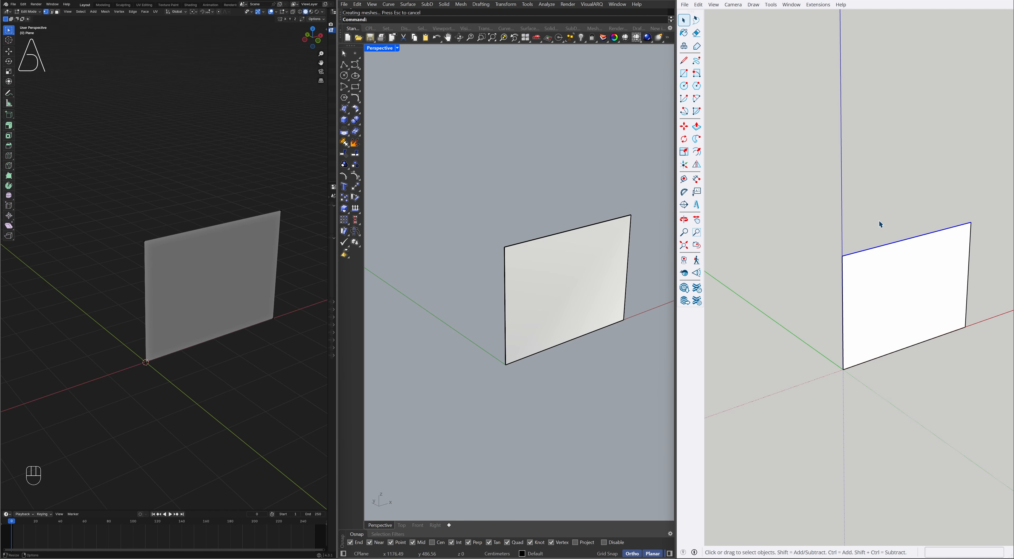
Move the top edge's midpoint up 120 cm along the blue axis to form a gable.
key("m")
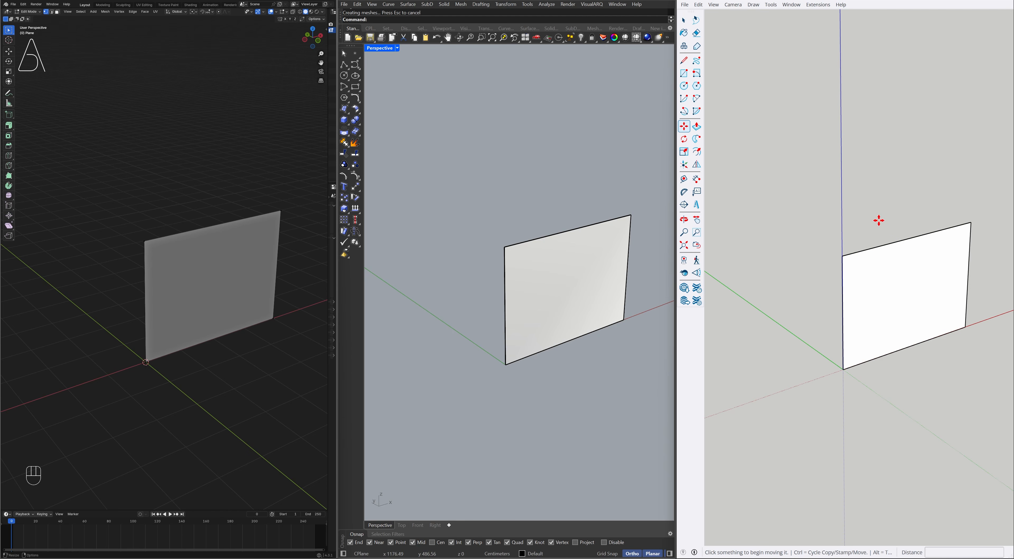
left_click(908, 238)
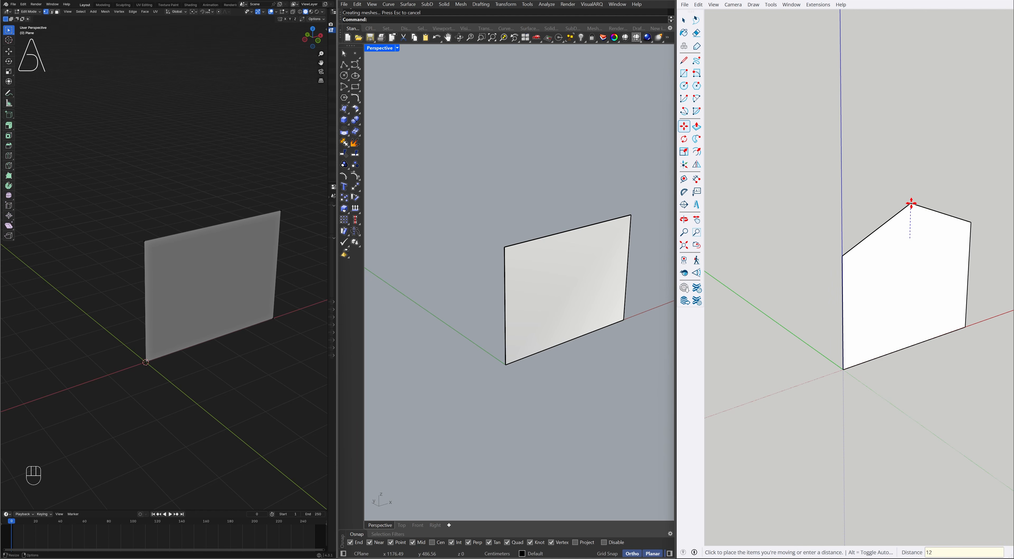
key("Return")
key("space")
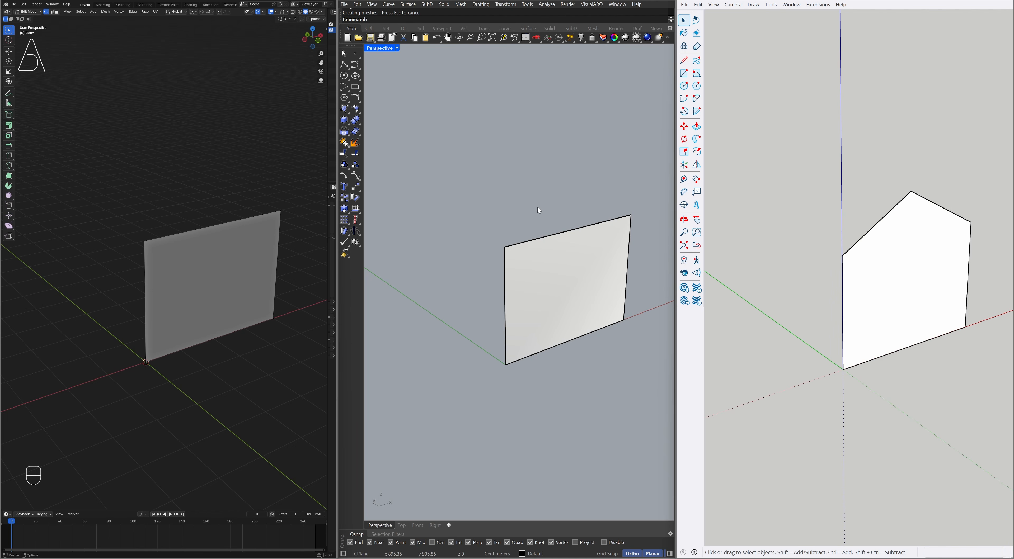
Switch to Rhino and split the plane's top edge at its midpoint with SplitEdge.
type("SplitEdge")
key("Return")
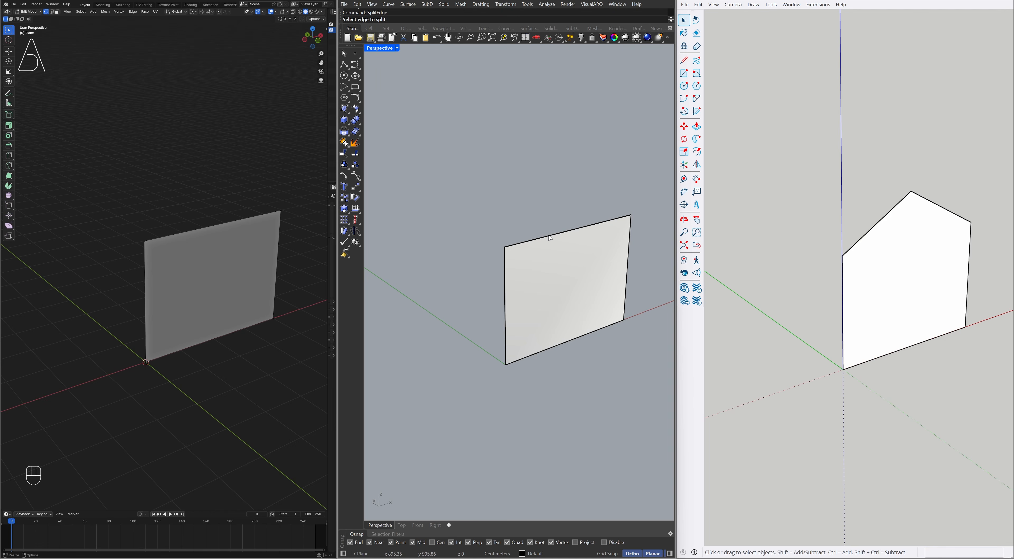
left_click(573, 231)
Move the split point on the plane's top edge up 120 cm along Z, and clear the selection.
left_click_drag(586, 254, 585, 252)
left_click(574, 212)
type("12")
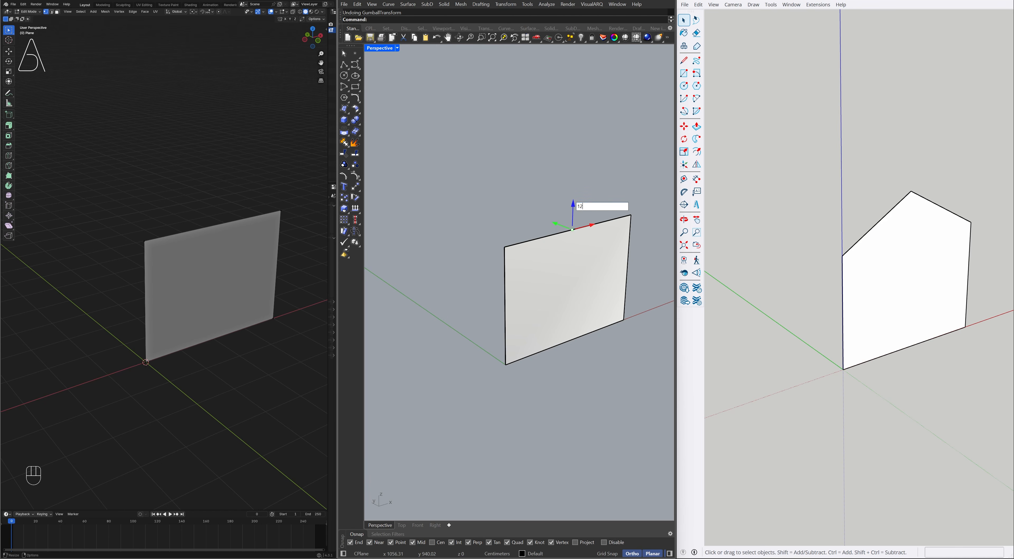
type("0")
key("Return")
key("Escape")
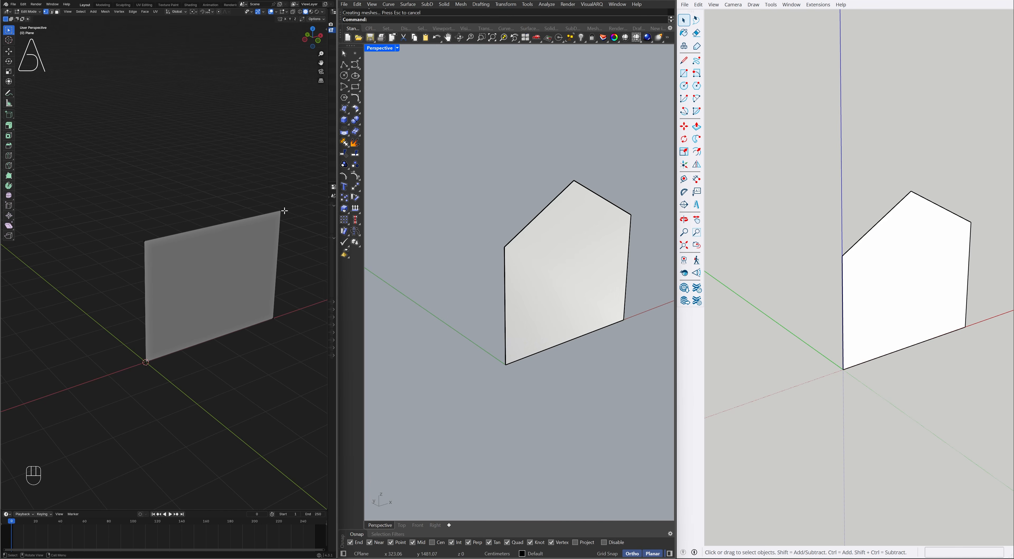
Switch to Blender and subdivide the wall's top edge once.
left_click_drag(111, 188, 311, 251)
key("ctrl+v")
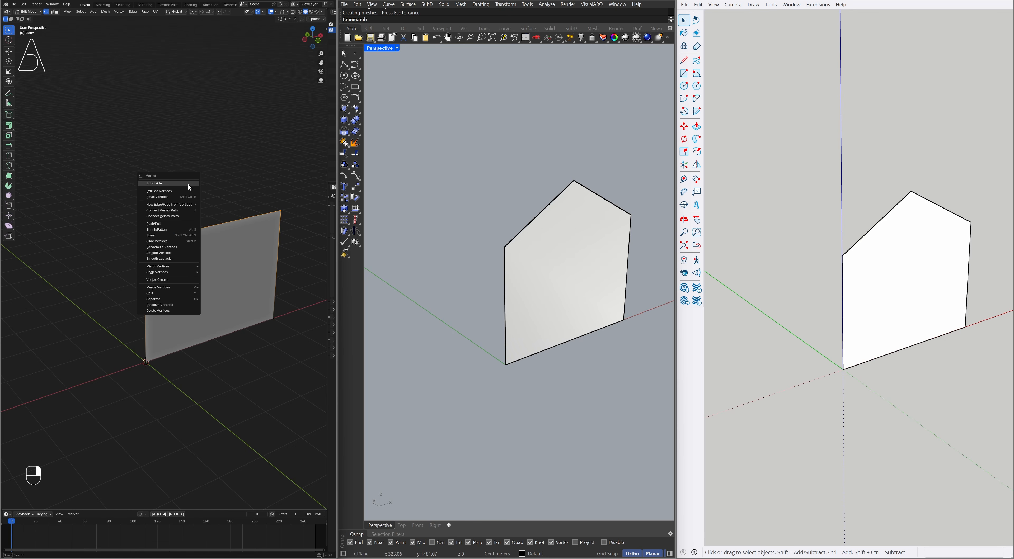
left_click(188, 184)
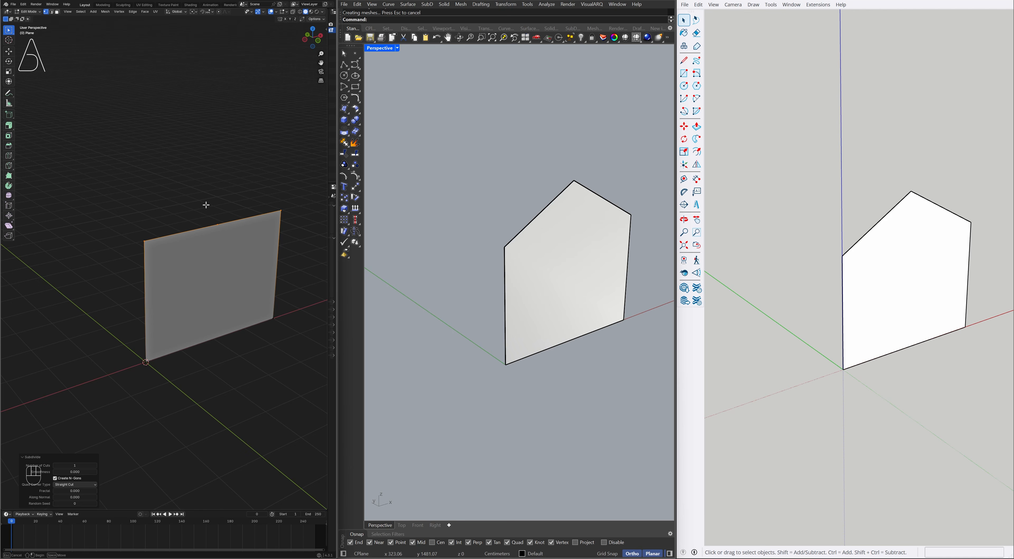
Move the top edge's middle vertex up 120 cm along the Z axis to form the gable peak.
left_click_drag(205, 204, 231, 243)
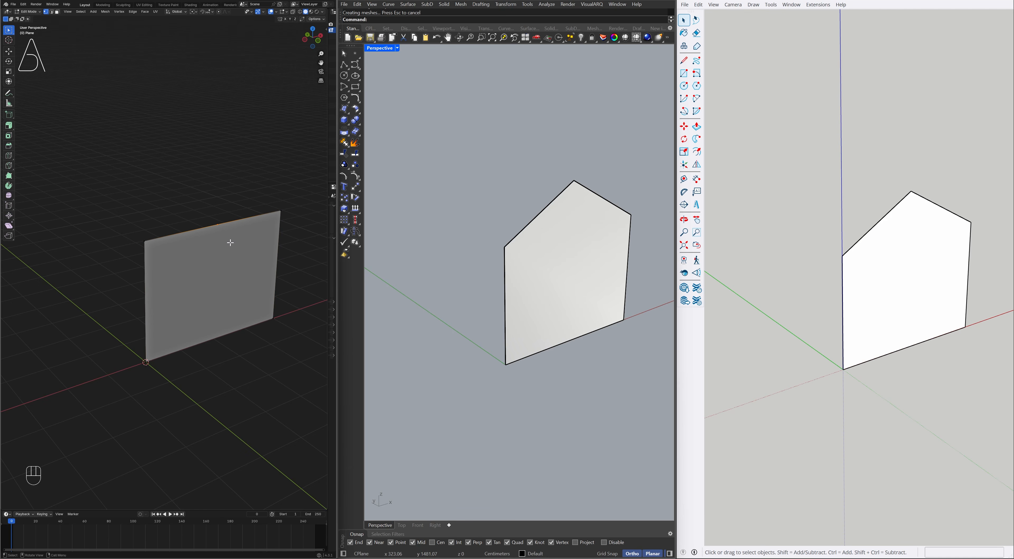
key("g")
key("z")
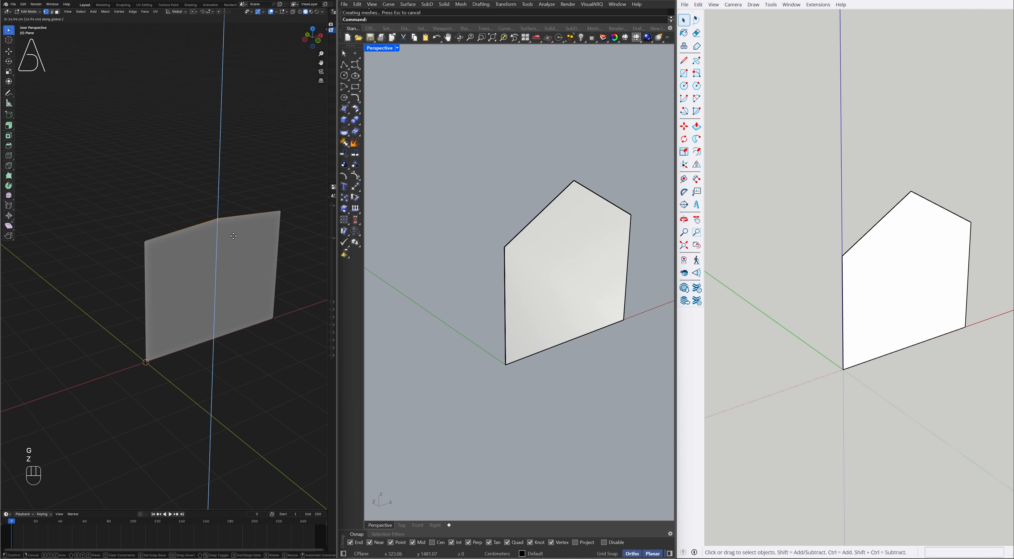
key("KP_1")
key("KP_2")
key("KP_0")
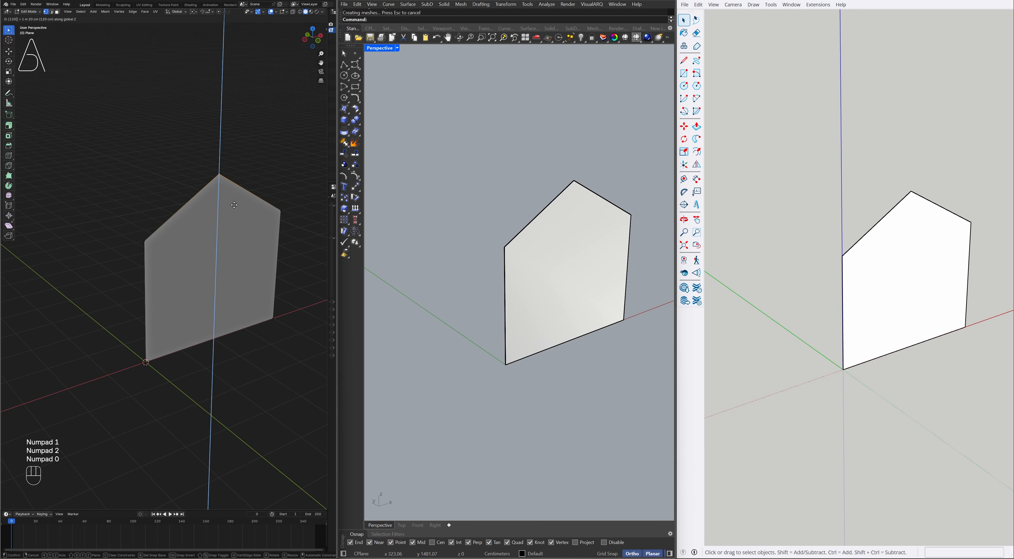
key("Return")
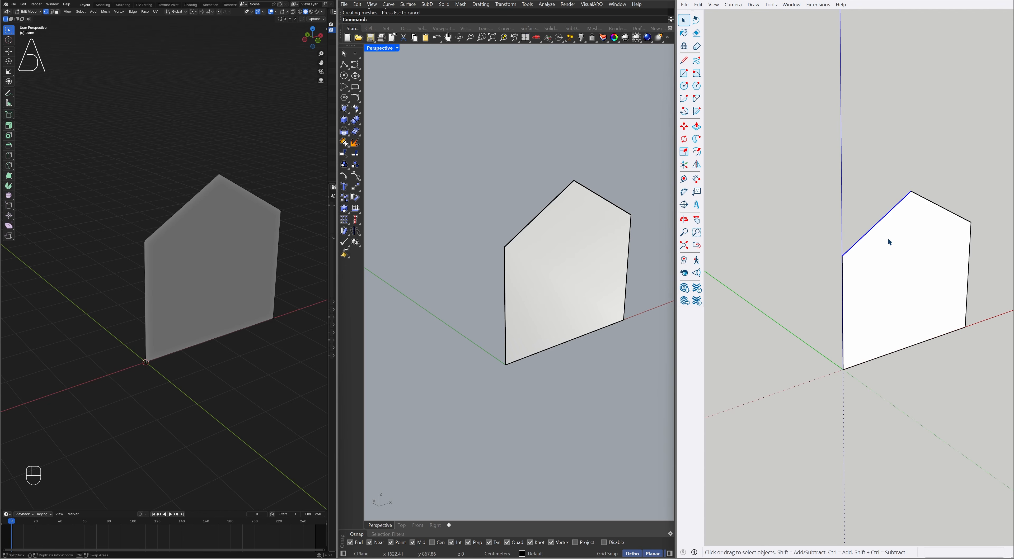
Switch to SketchUp and copy the facade's left sloped roof edge straight down along the vertical axis.
key("m")
left_click(908, 236)
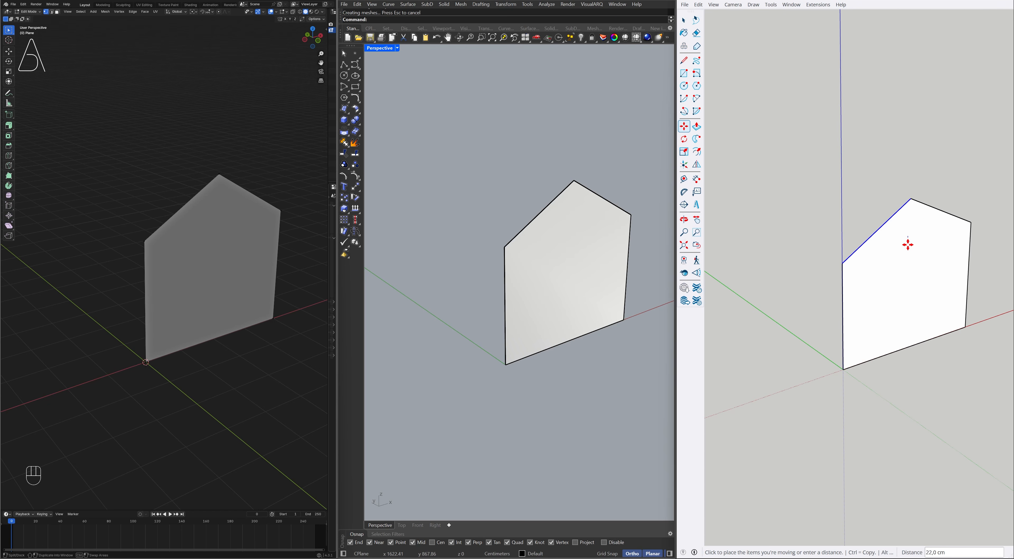
key("ctrl")
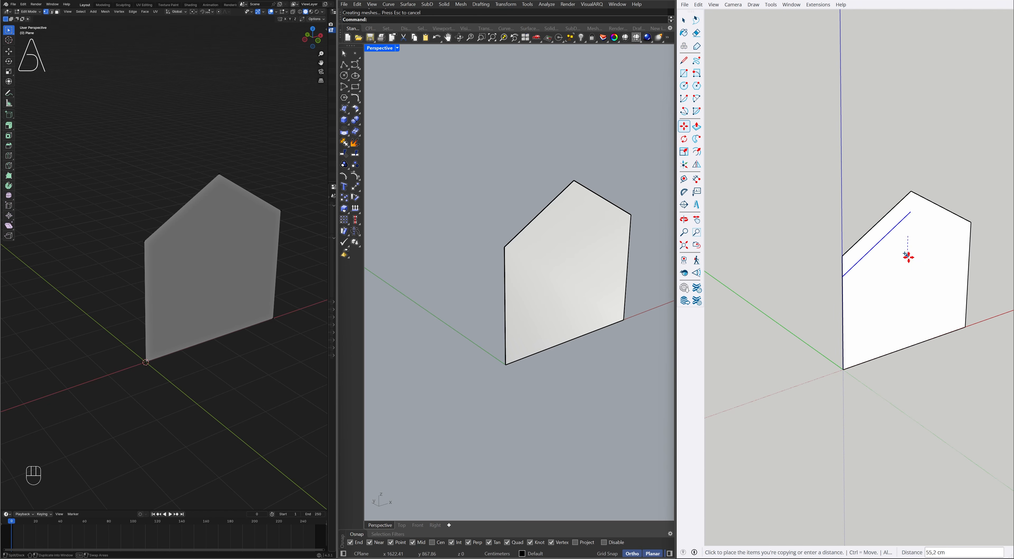
left_click(908, 265)
key("space")
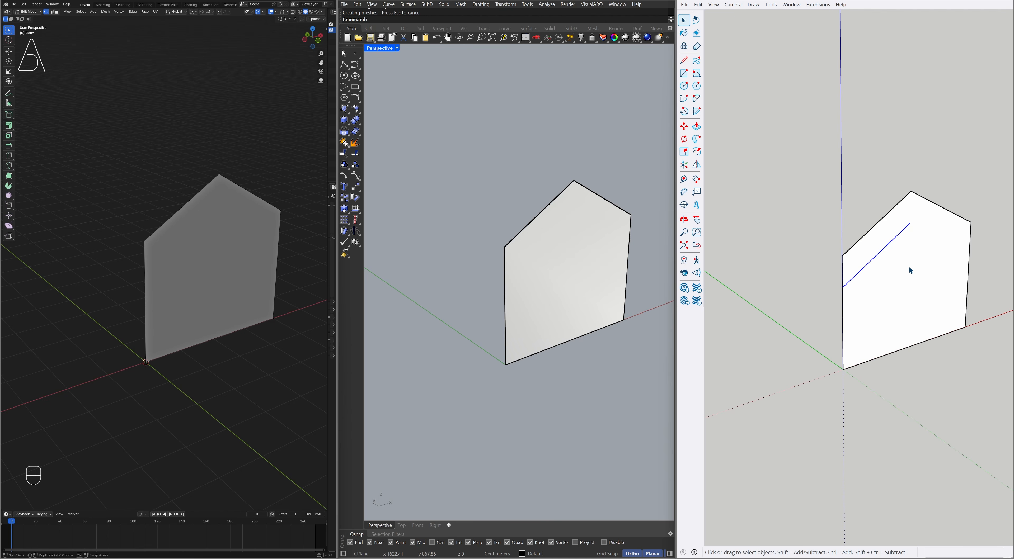
Draw a line from the copied edge's upper end to the gable peak, and erase the original left sloped edge.
key("l")
left_click(911, 223)
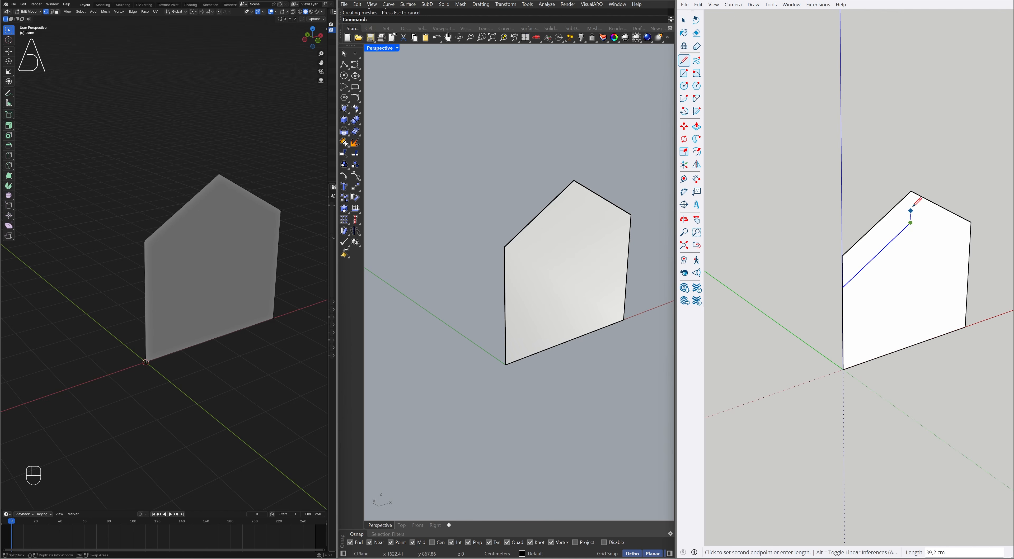
left_click(912, 193)
key("space")
key("e")
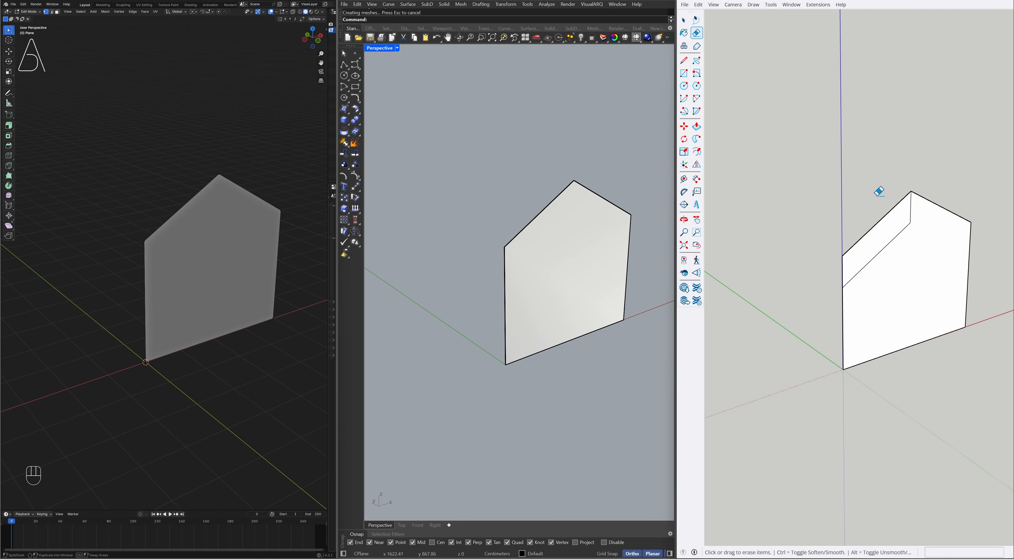
mouse_move(870, 202)
left_mouse_down()
mouse_move(867, 233)
mouse_move(828, 266)
left_mouse_up()
key("space")
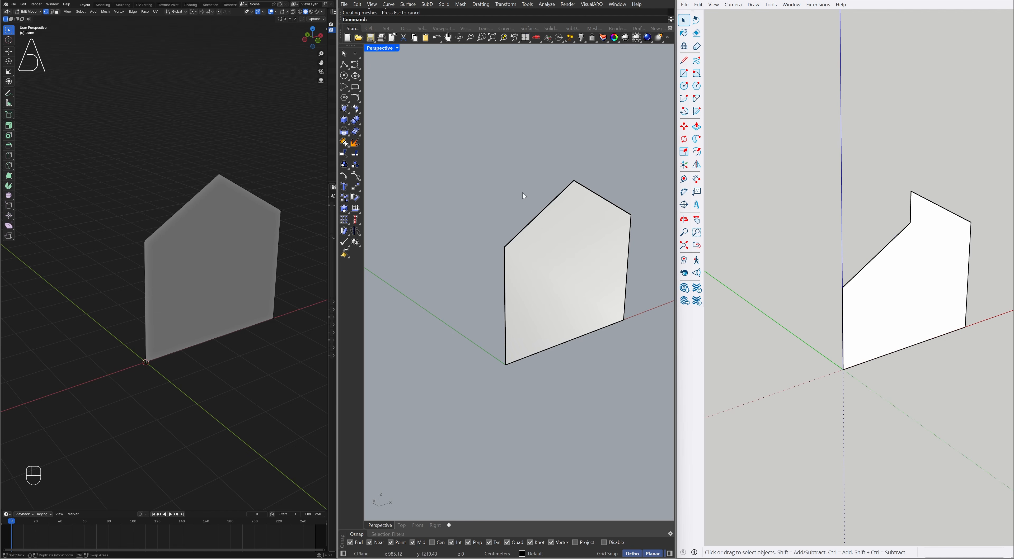
Switch to Rhino and copy the facade's left sloped edge straight down along Z as a separate line.
left_click(547, 211, "ctrl+shift")
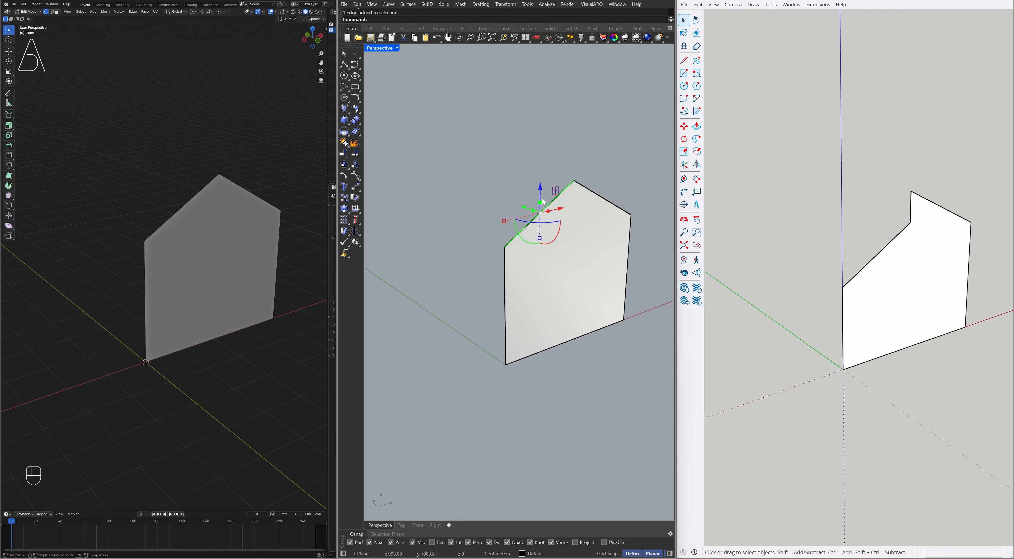
left_click(542, 189)
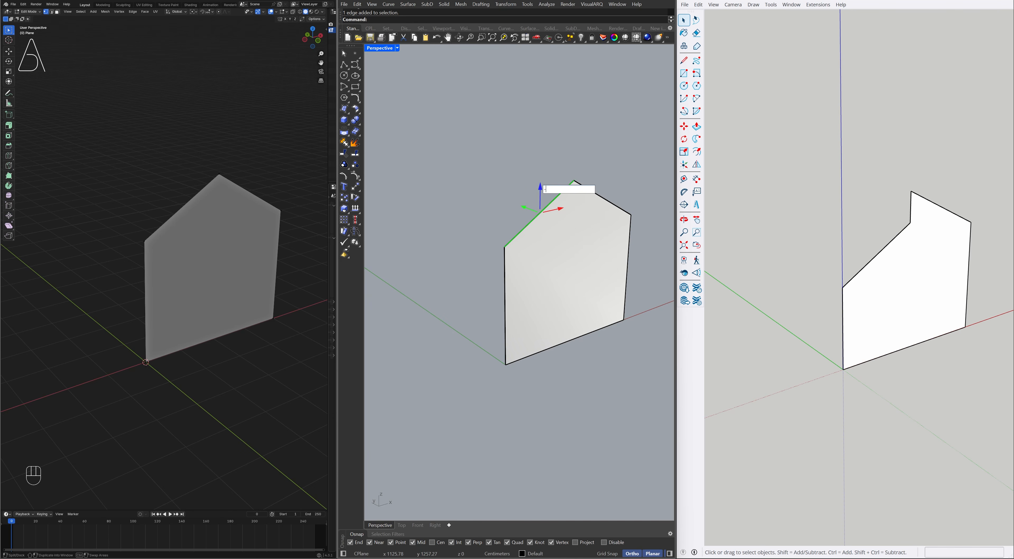
key("Return")
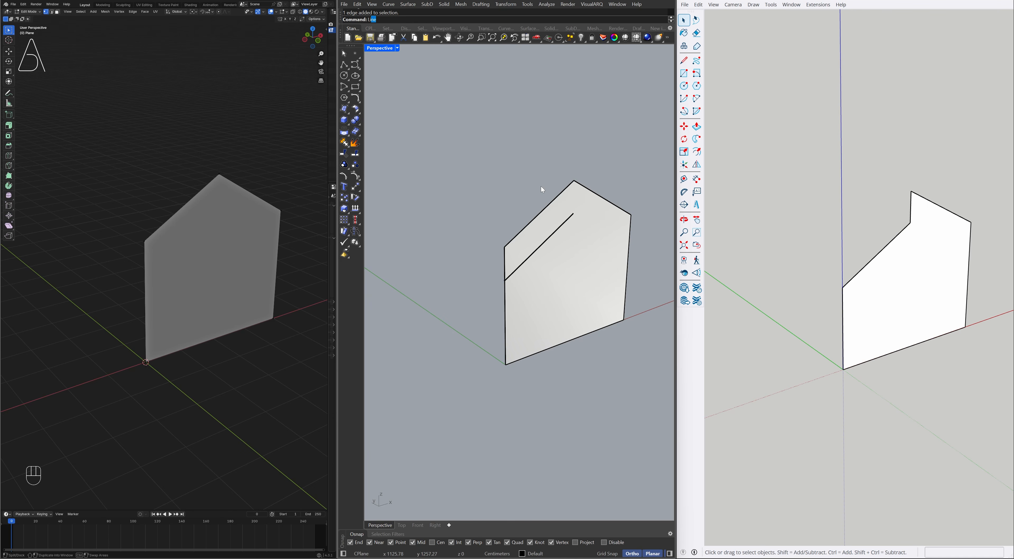
Draw a vertical line from the copied line's upper end to the gable peak.
type("line")
key("Return")
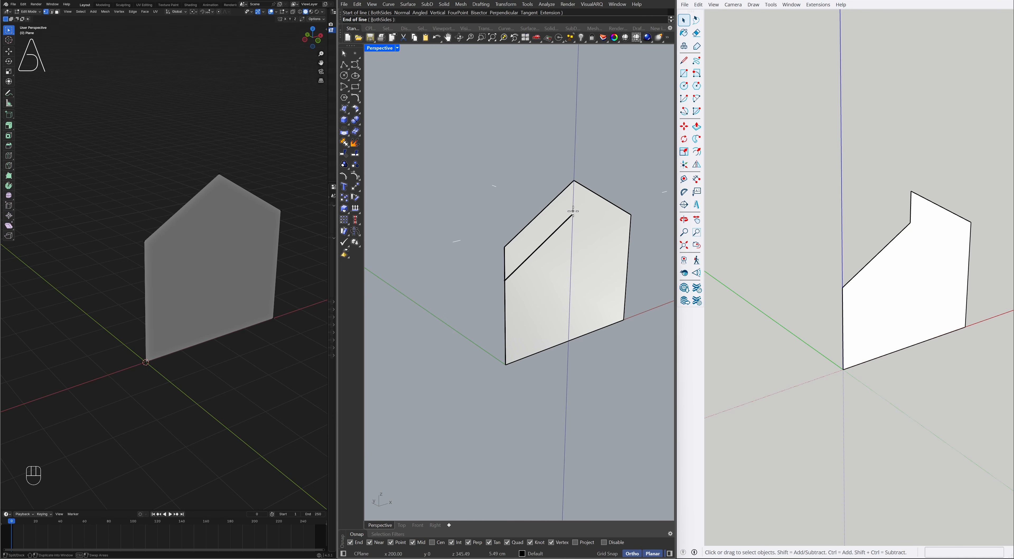
left_click(573, 214)
left_click(574, 181)
Trim away the facade's left sloped strip using both lines as cutting objects, and delete the two lines.
type("Trim")
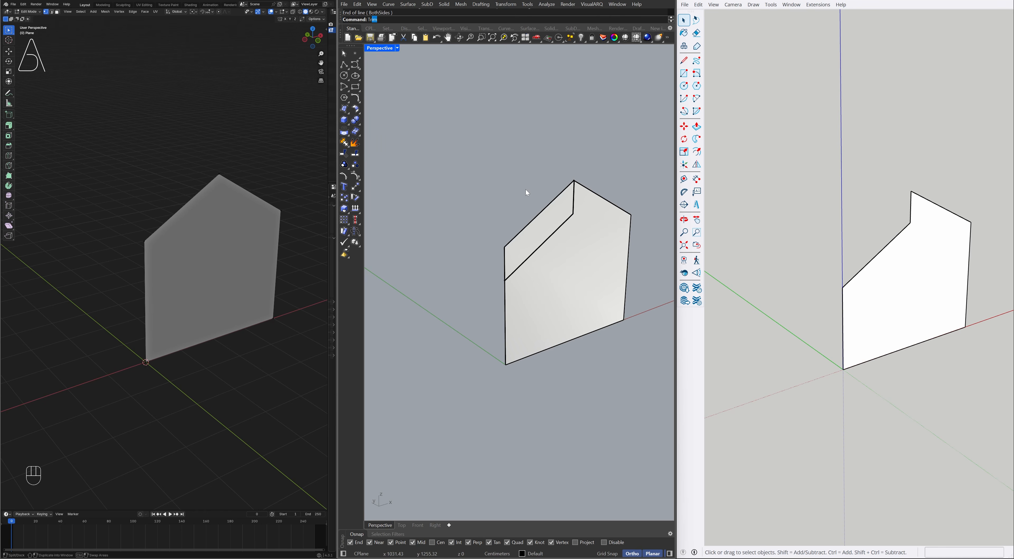
key("Return")
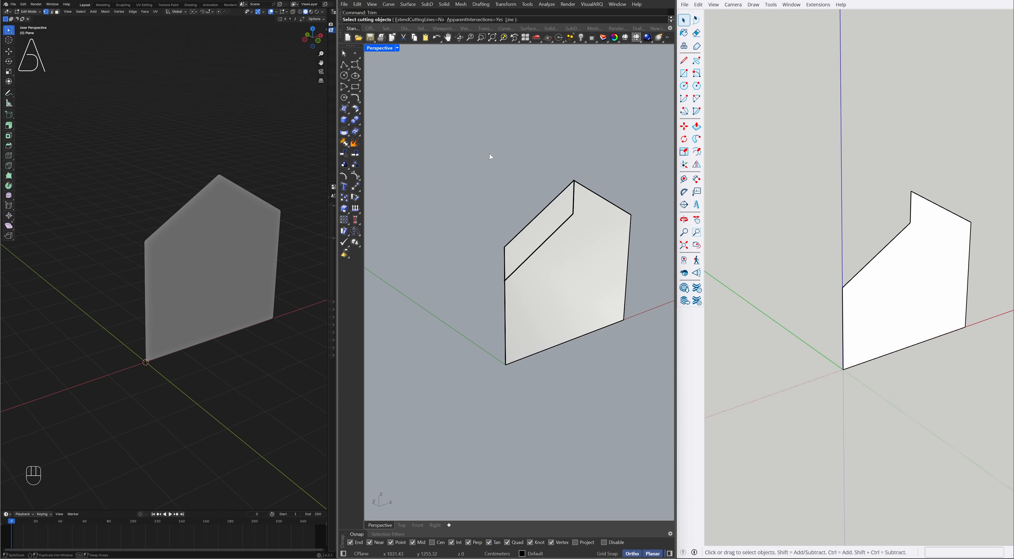
left_click_drag(489, 154, 592, 291)
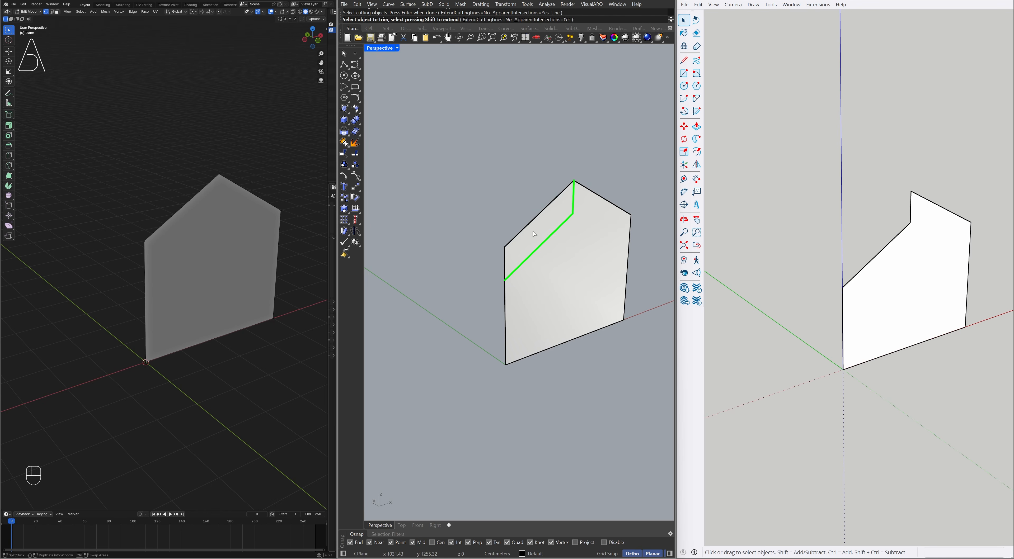
key("Return")
left_click_drag(474, 146, 584, 287)
key("Delete")
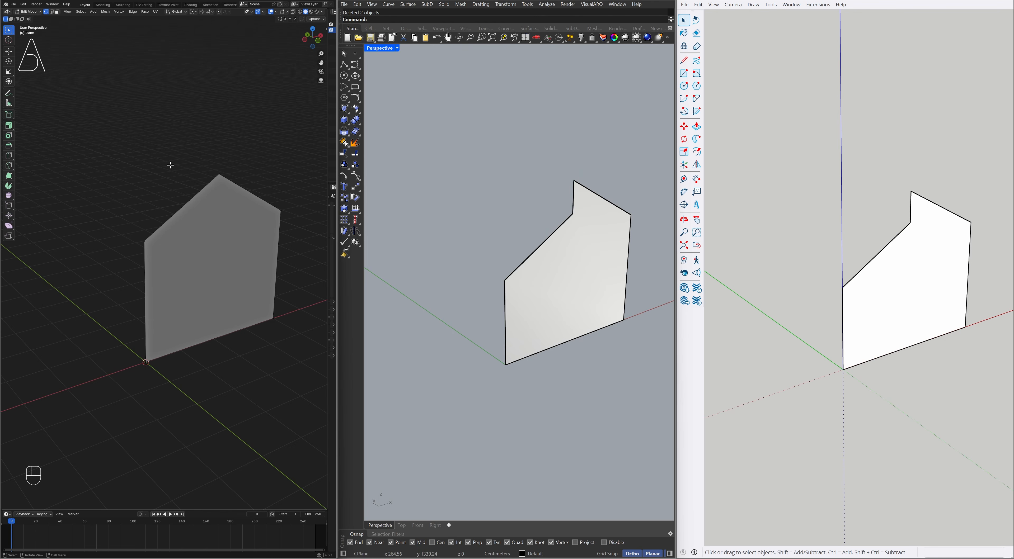
Switch to Blender and move the facade's three upper vertices down 80 cm along the Z axis.
left_click_drag(107, 144, 303, 248)
key("g")
key("z")
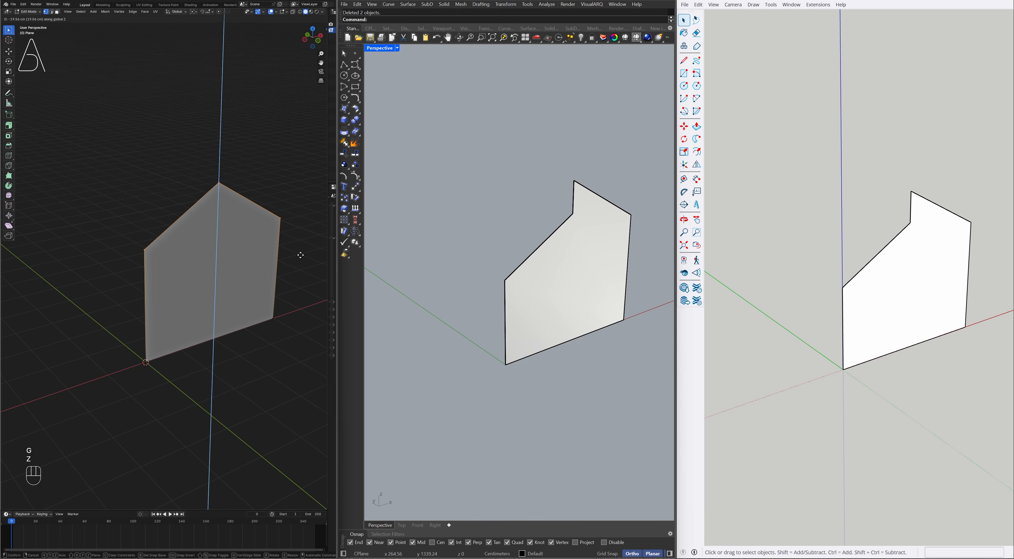
type("80")
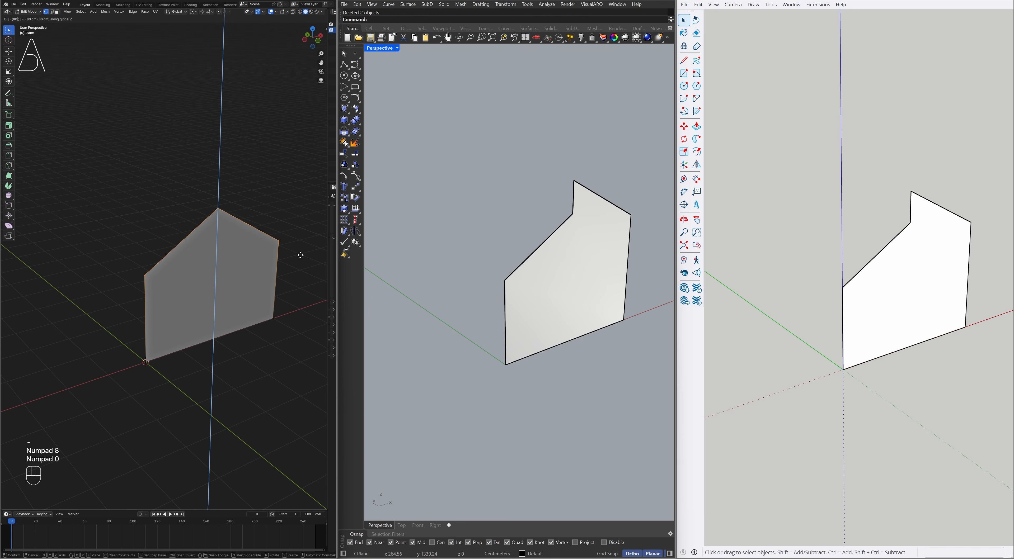
key("Return")
Extrude the facade's two sloped top edges up 80 cm along the Z axis.
key("e")
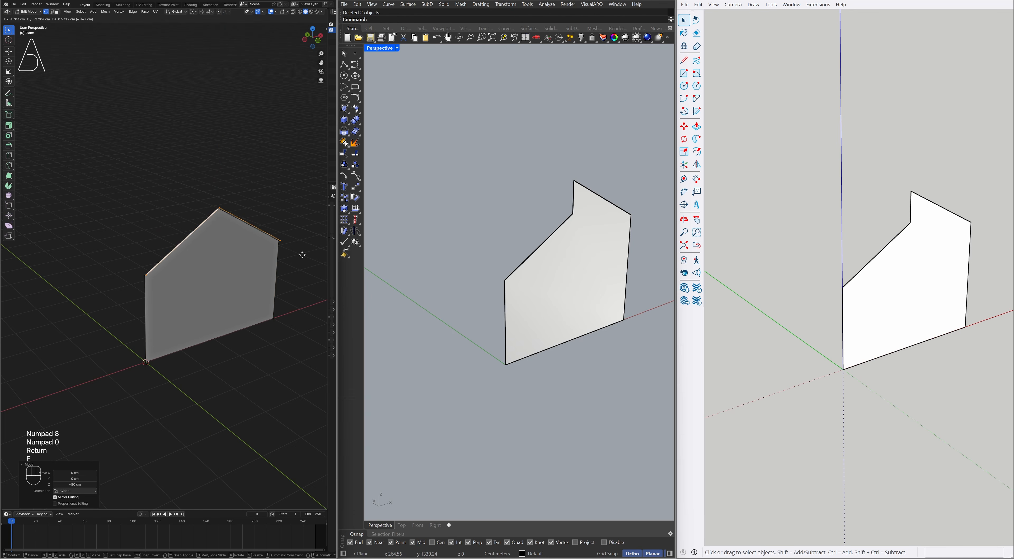
type("z80")
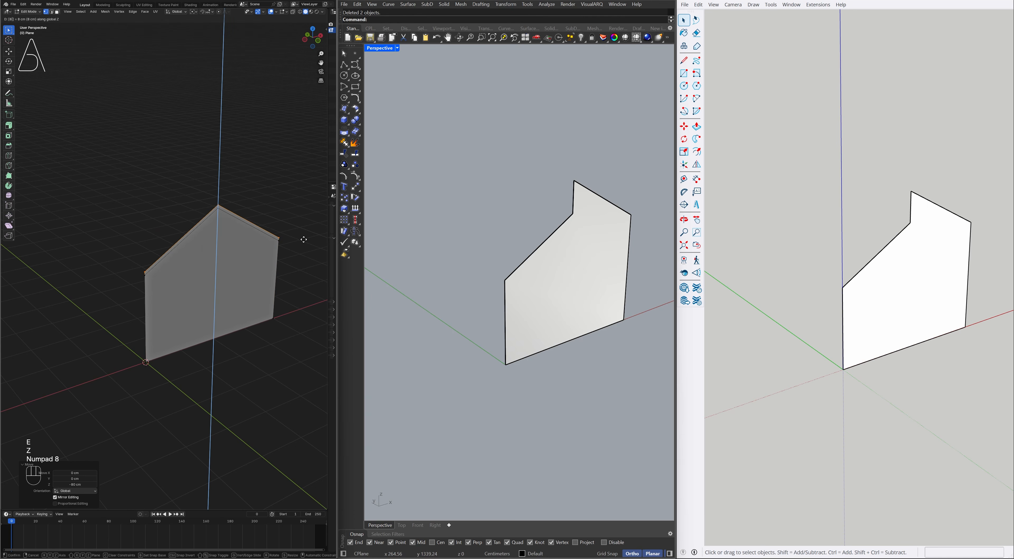
key("Return")
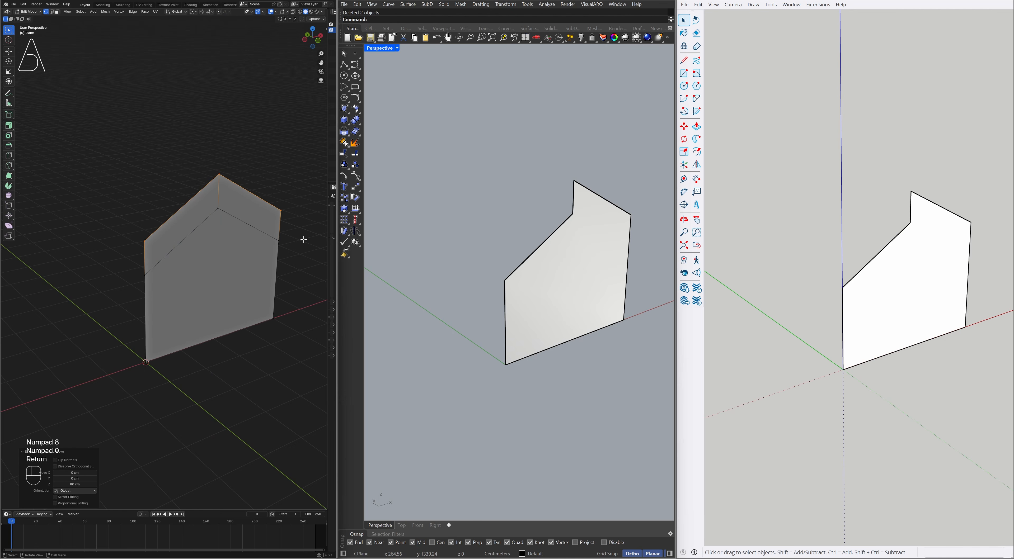
Delete the extruded strip's left face in face select mode.
key("3")
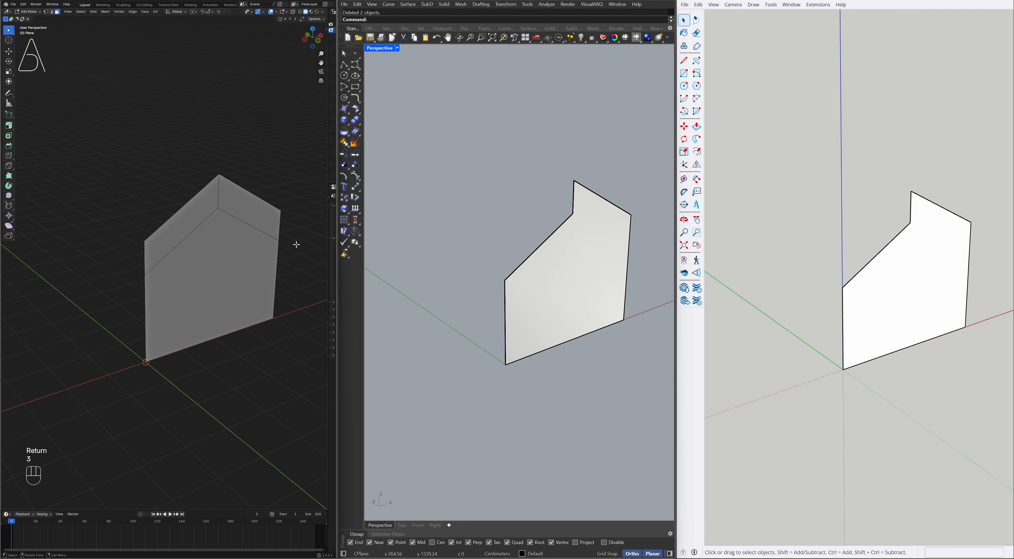
left_click(197, 214)
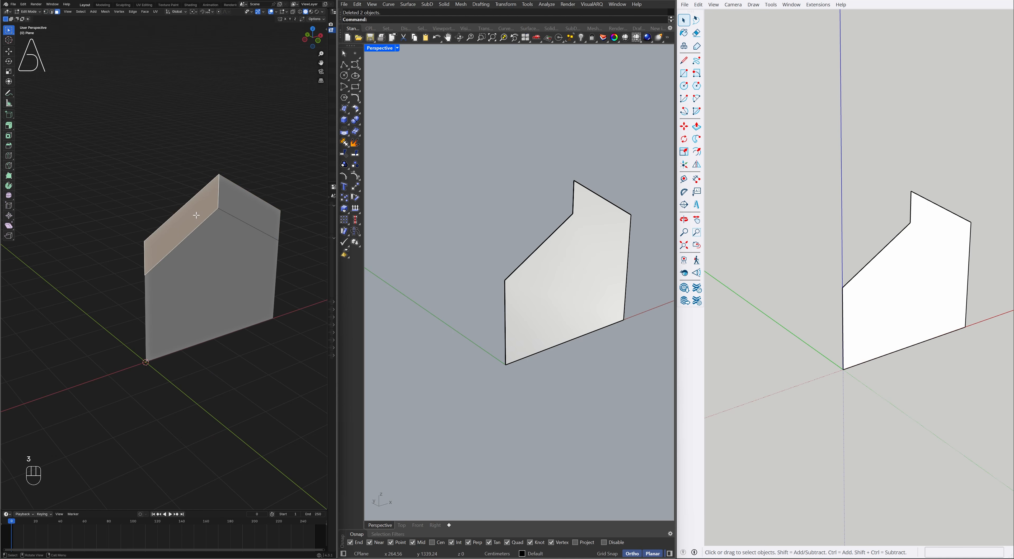
key("x")
left_click(197, 216)
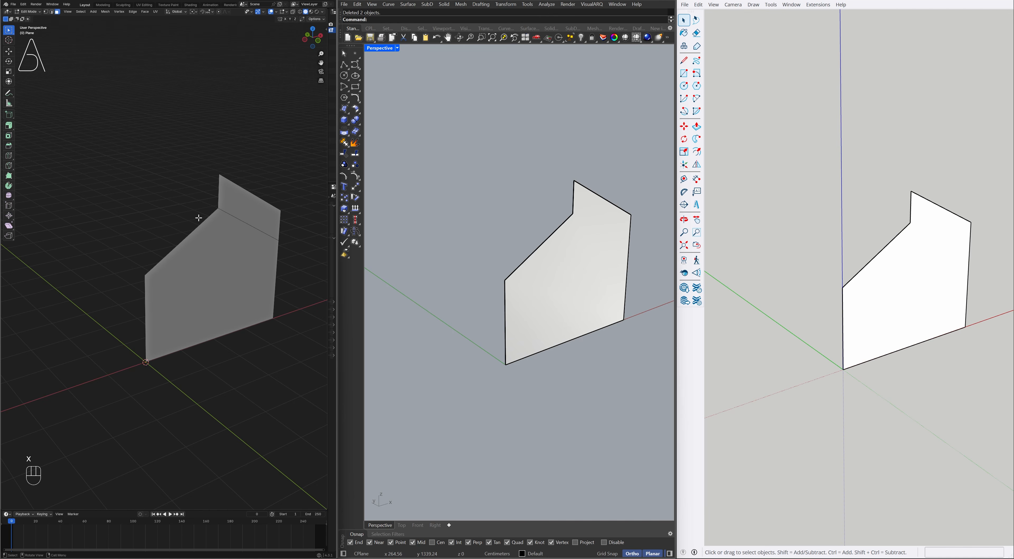
Merge the remaining right strip into the facade by applying Limited Dissolve to the edge between them, and clear the selection.
key("2")
left_click(247, 223)
key("x")
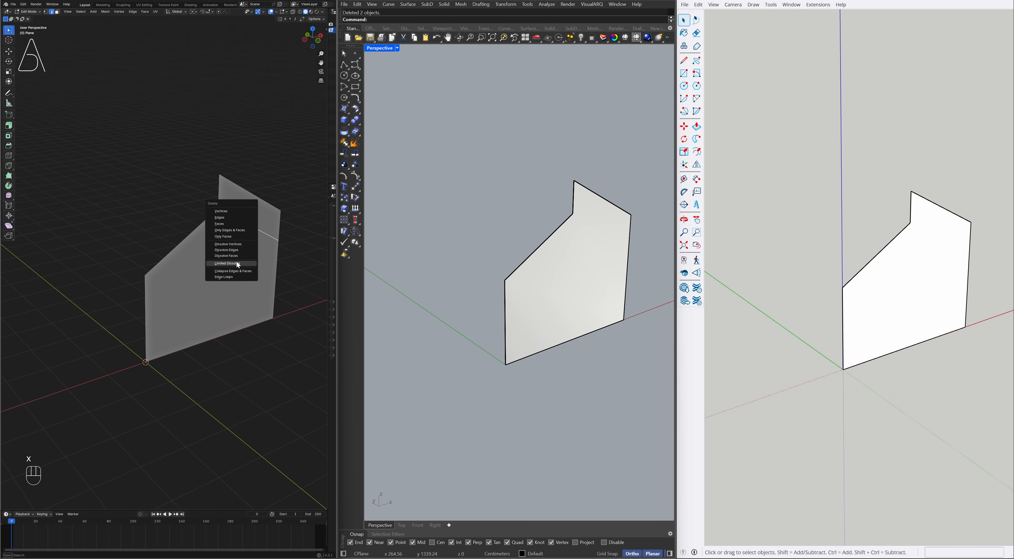
left_click(237, 263)
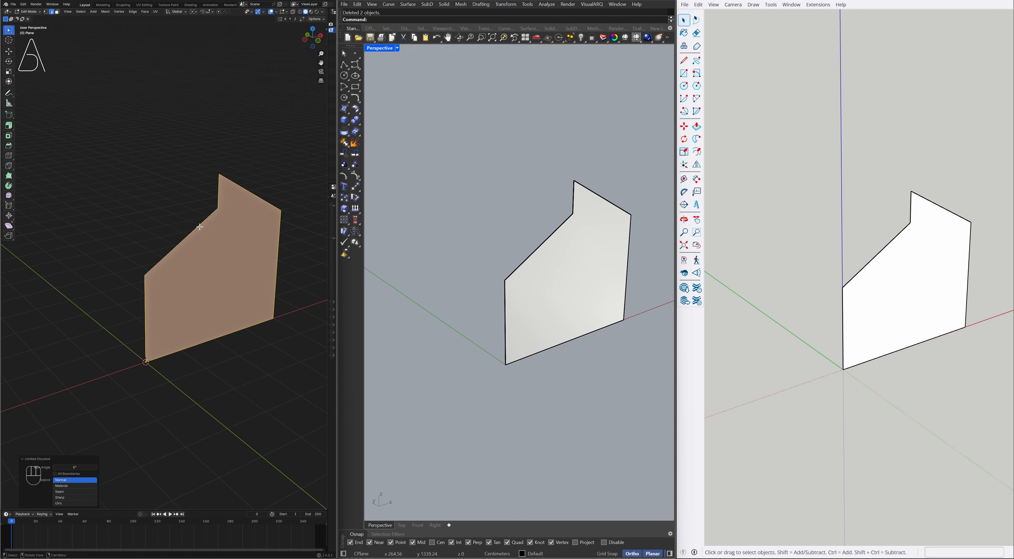
left_click(164, 204)
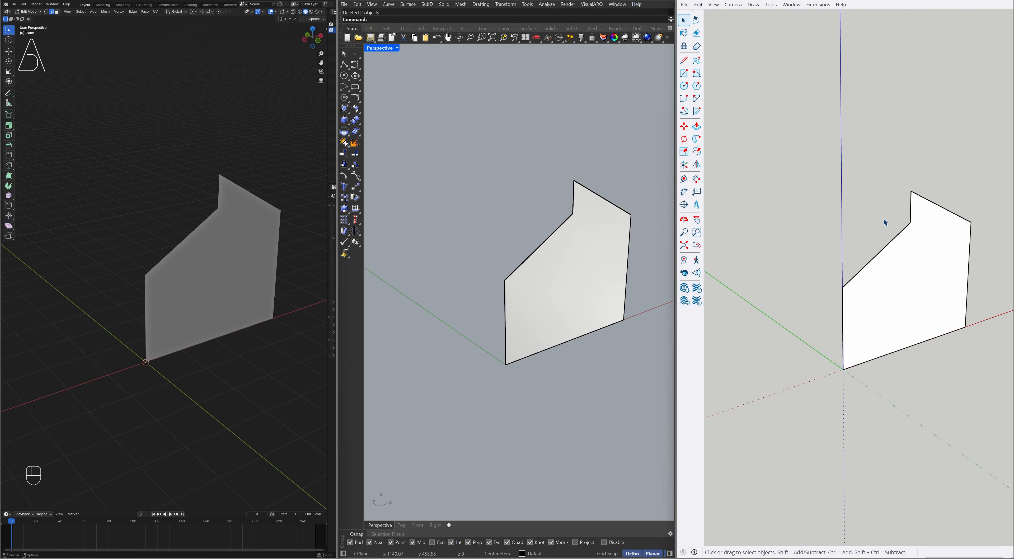
Switch to SketchUp and push the facade face back 600 cm into a house volume with Push/Pull.
key("p")
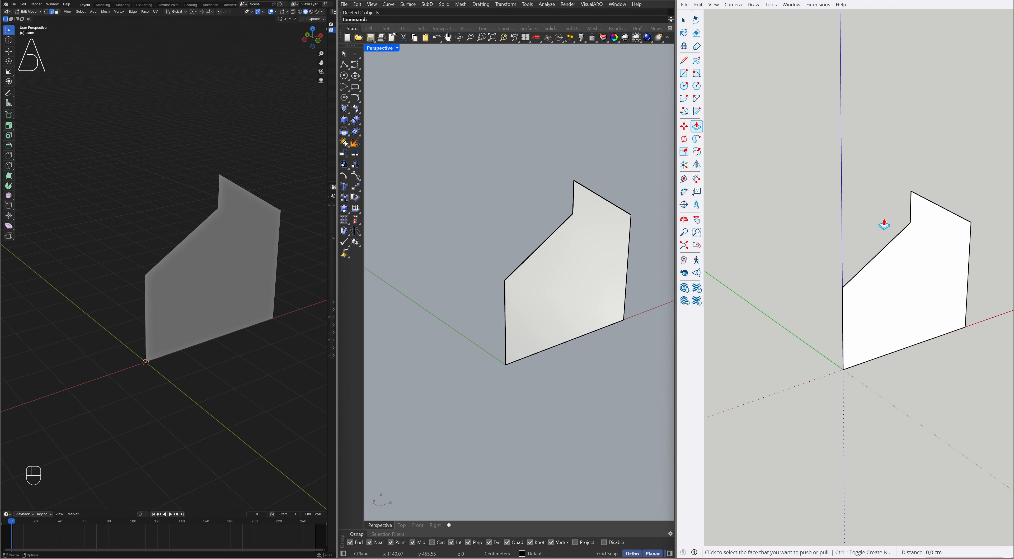
left_click(903, 273)
type("600")
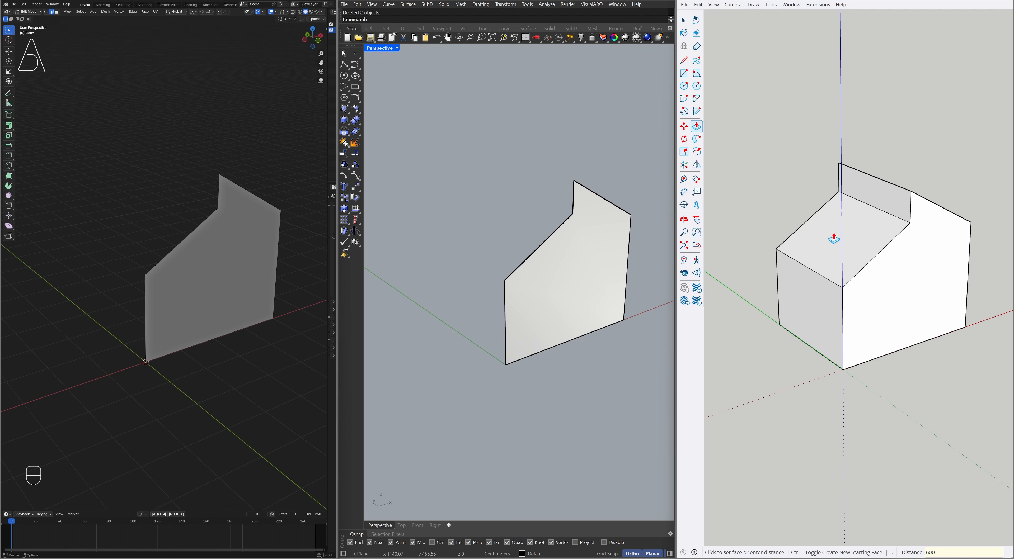
key("Return")
key("space")
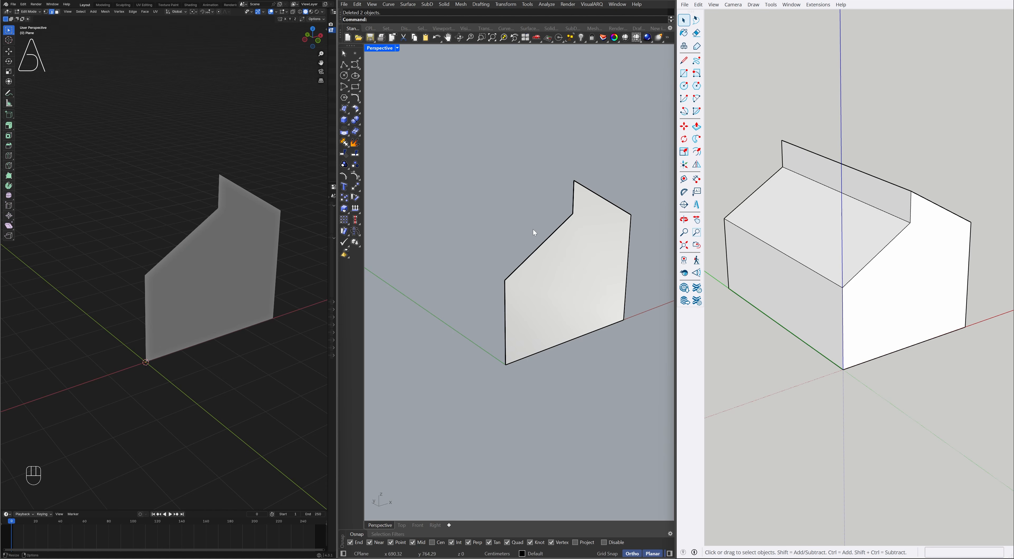
Switch to Rhino and push the facade surface backward into a house volume with PushPull.
type("pushpull")
key("Return")
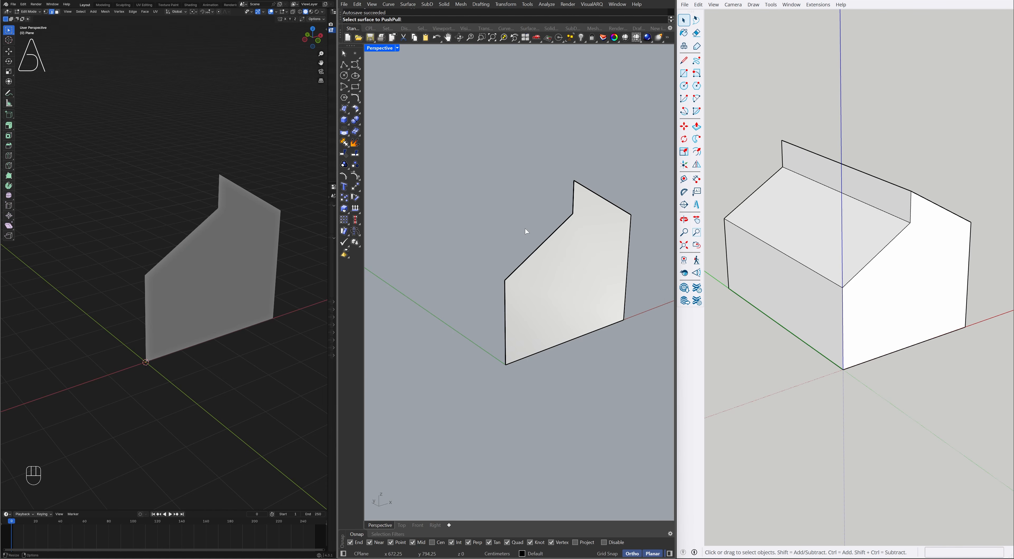
left_click(602, 297)
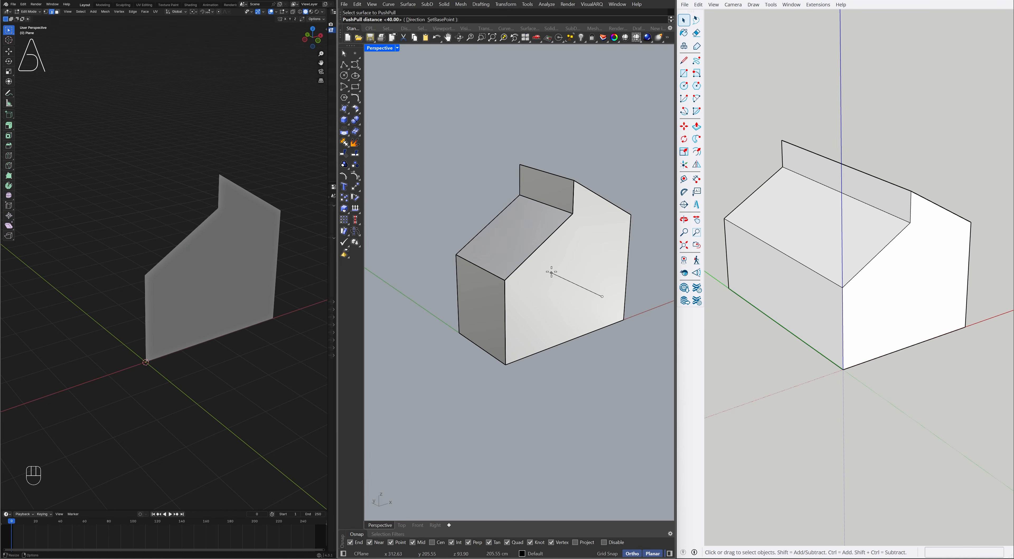
key("Return")
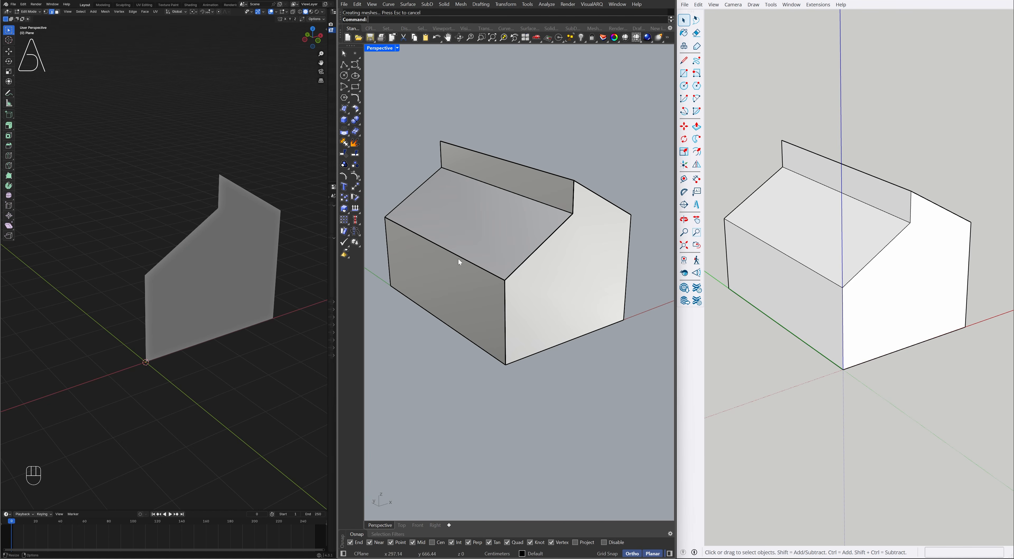
Switch to Blender and extrude the facade face by -600 cm along its normal into a house volume.
key("3")
left_click(248, 242)
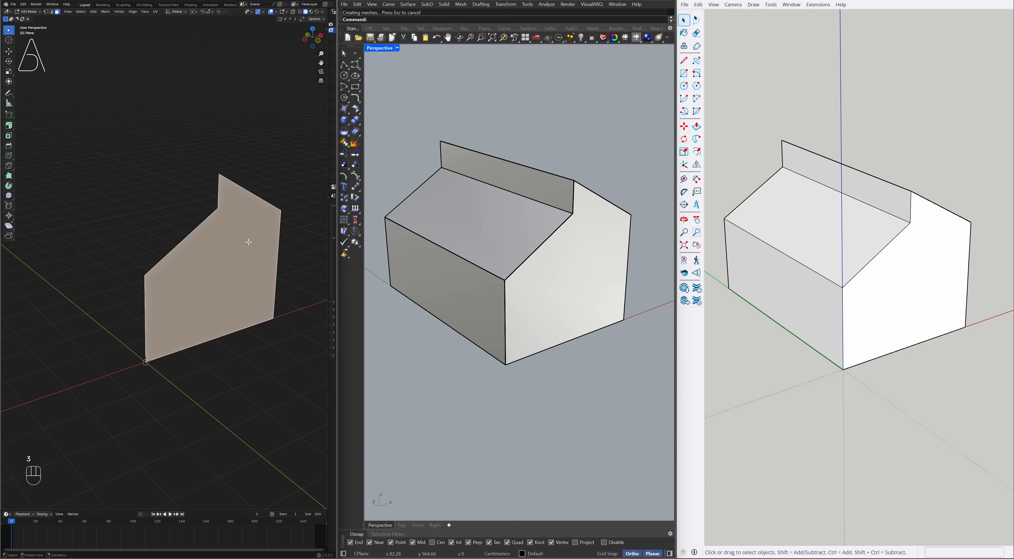
type("e")
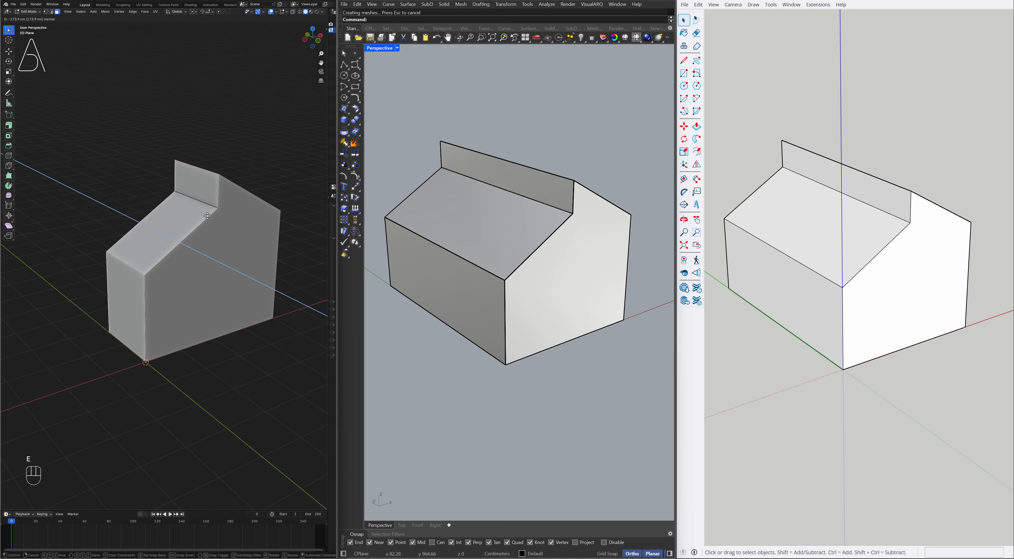
type("-600")
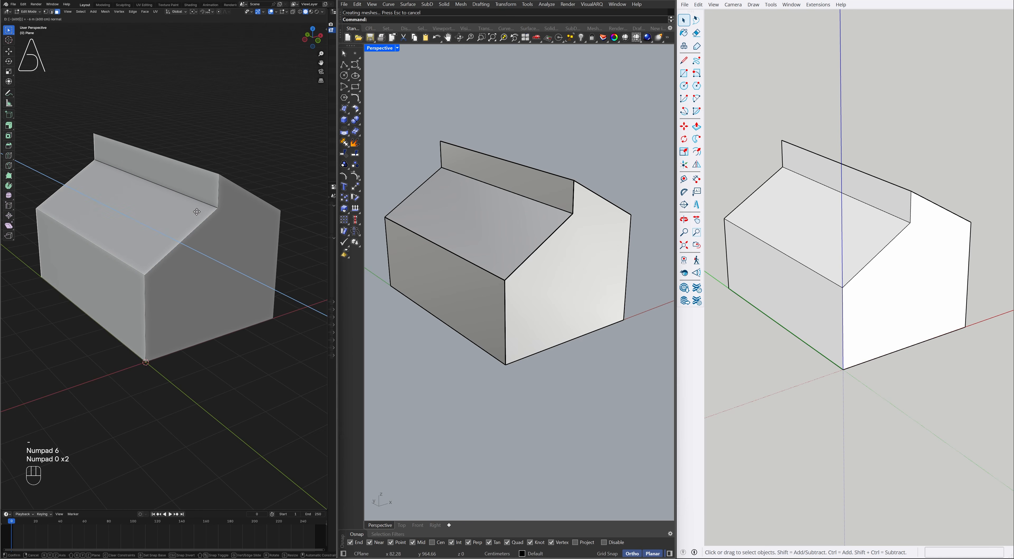
key("KP_Enter")
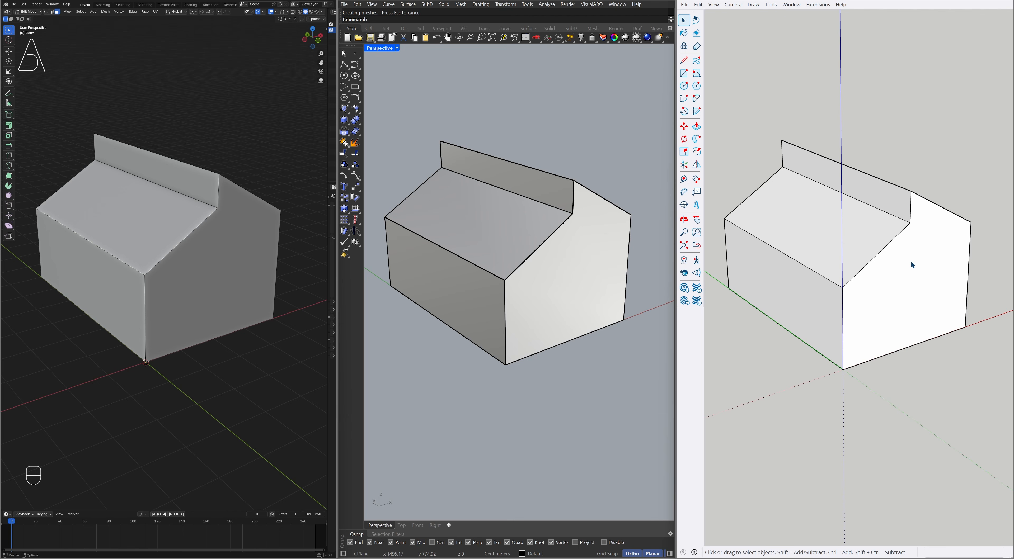
Switch to SketchUp and offset the front facade outline inward by 20 cm.
key("f")
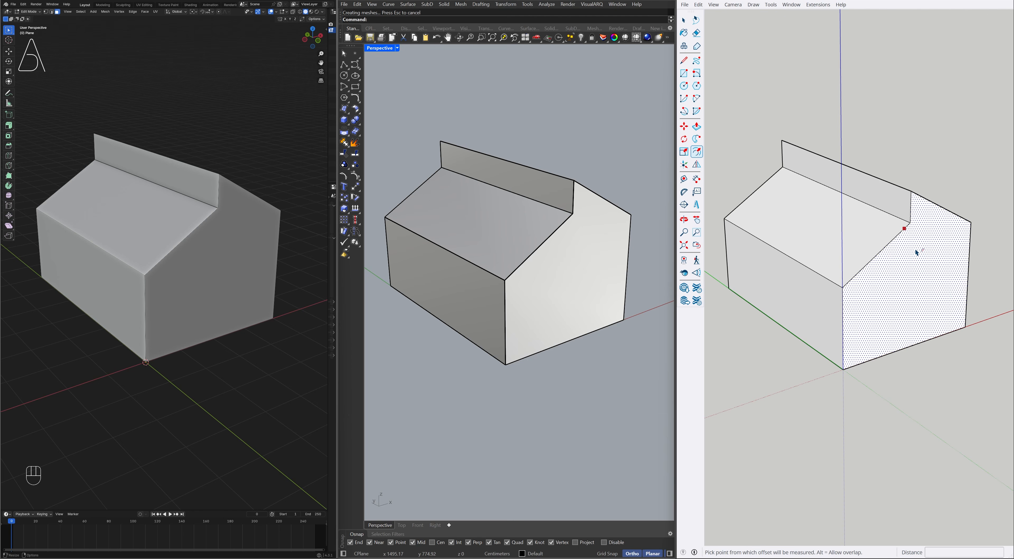
left_click(916, 254)
type("20")
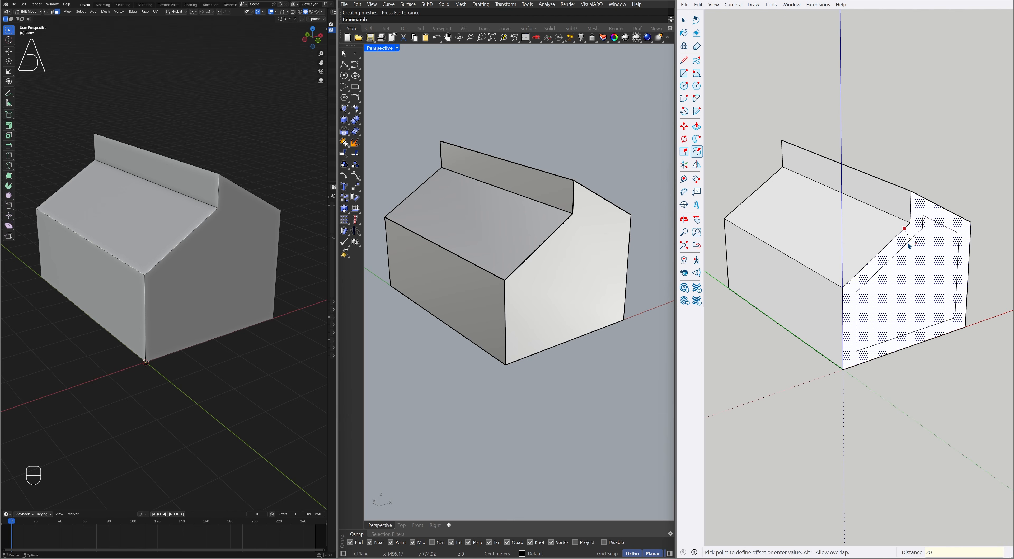
key("Return")
Push the inner facade face 585 cm into the volume with Push/Pull to hollow out the house.
key("p")
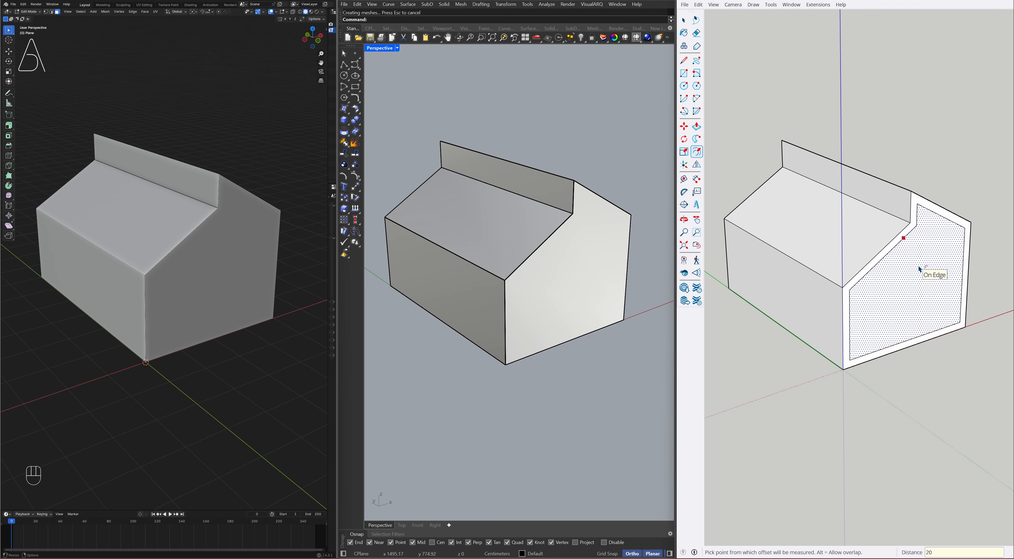
left_click(934, 301)
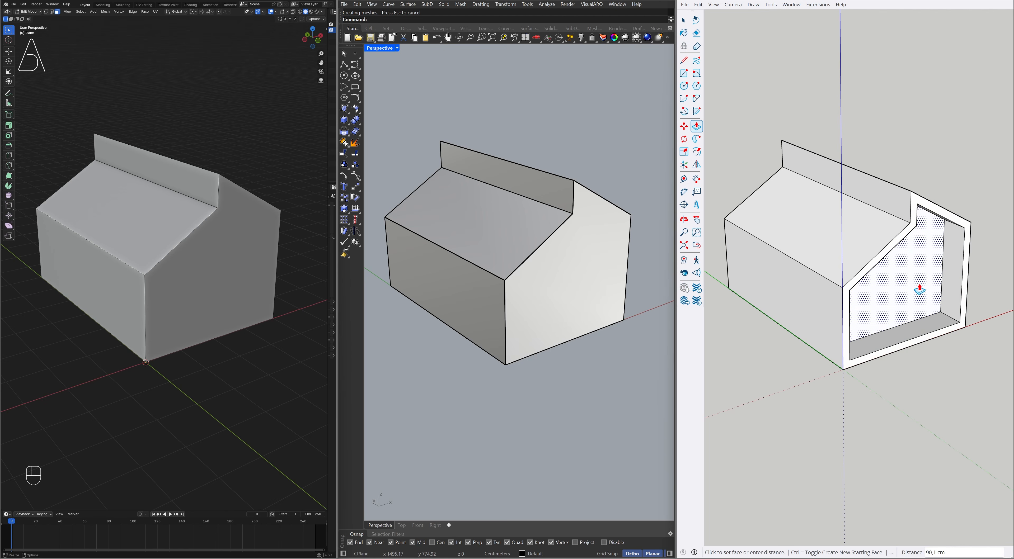
type("585")
key("Return")
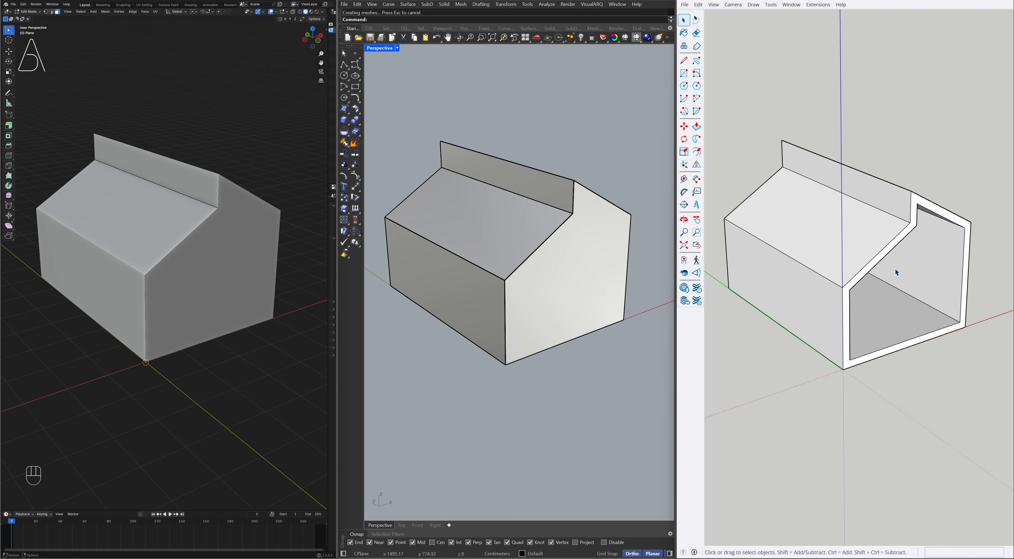
middle_click_drag(894, 272, 783, 219)
key("space")
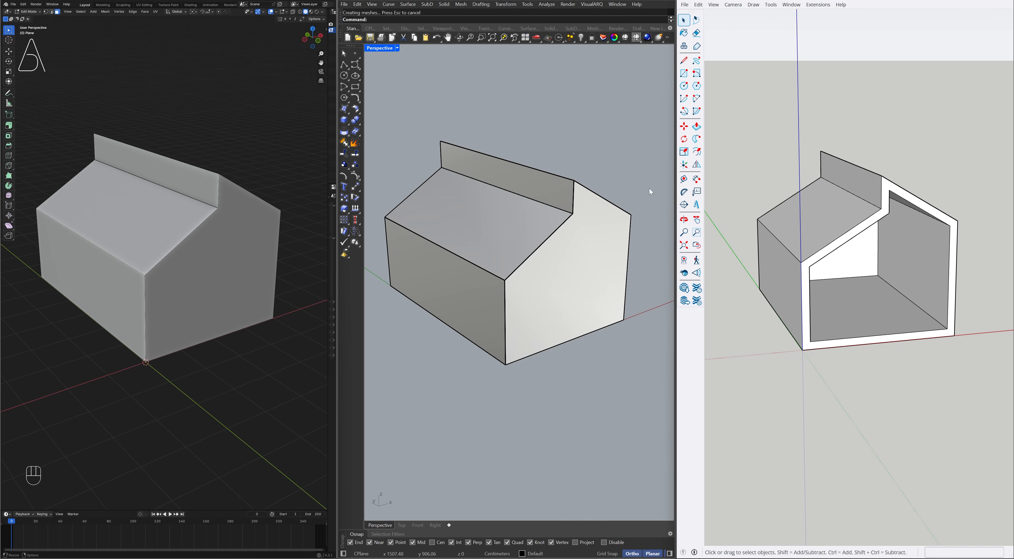
Switch to Rhino and hollow out the house solid with Shell, removing the front gable face.
left_click(611, 175)
type("Shell")
key("Return")
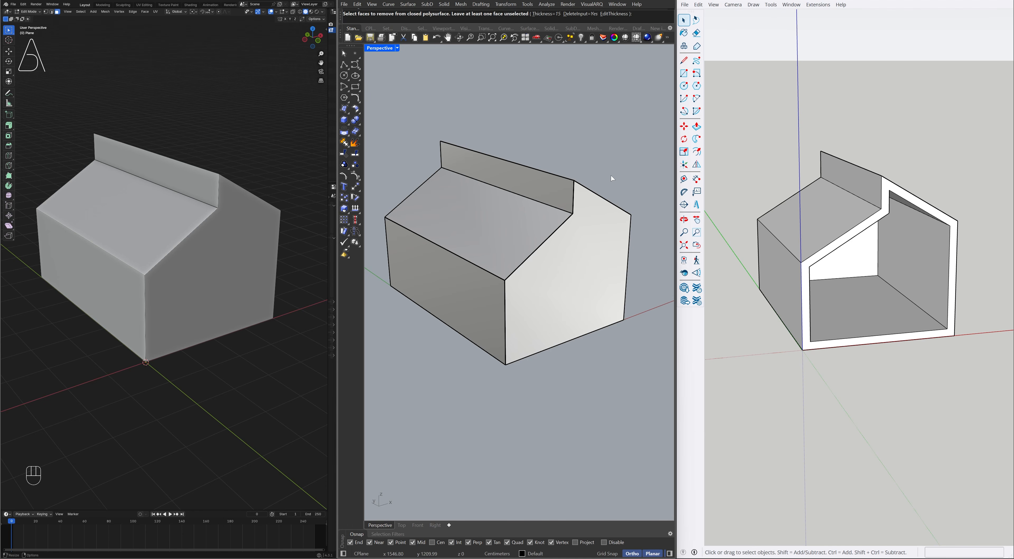
left_click(590, 255)
key("Return")
right_click_drag(587, 255, 469, 235)
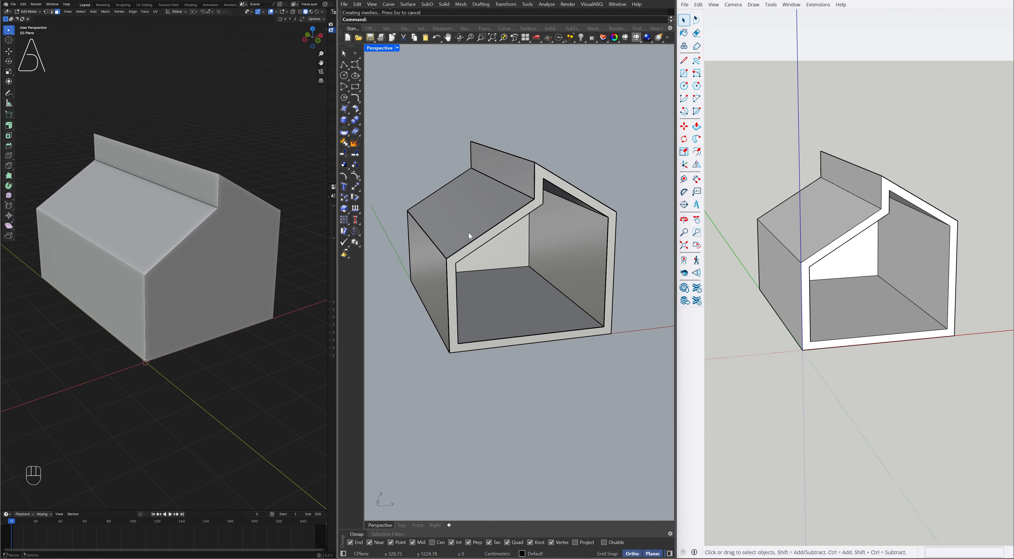
Switch to Blender and inset the front gable face by 20 cm.
left_click(263, 234)
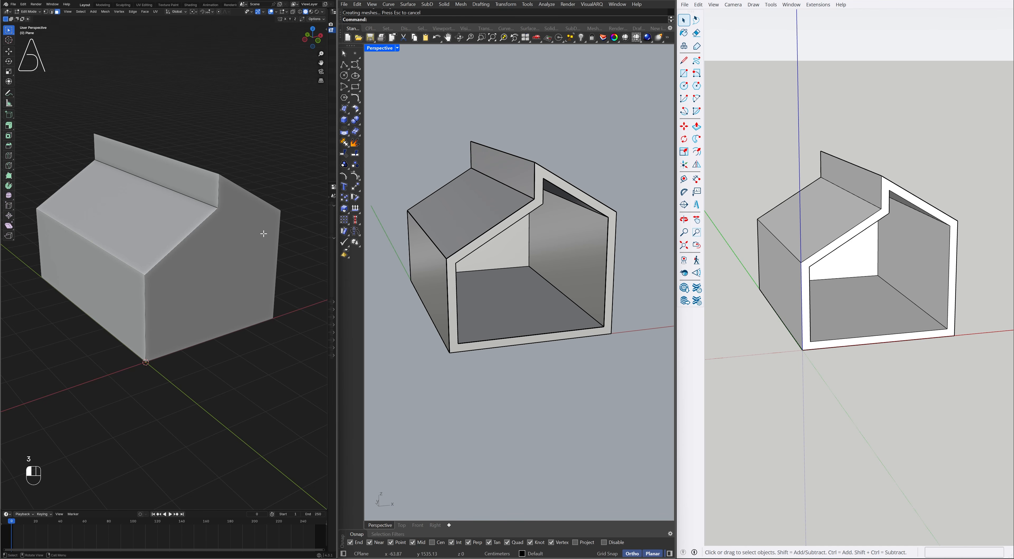
key("i")
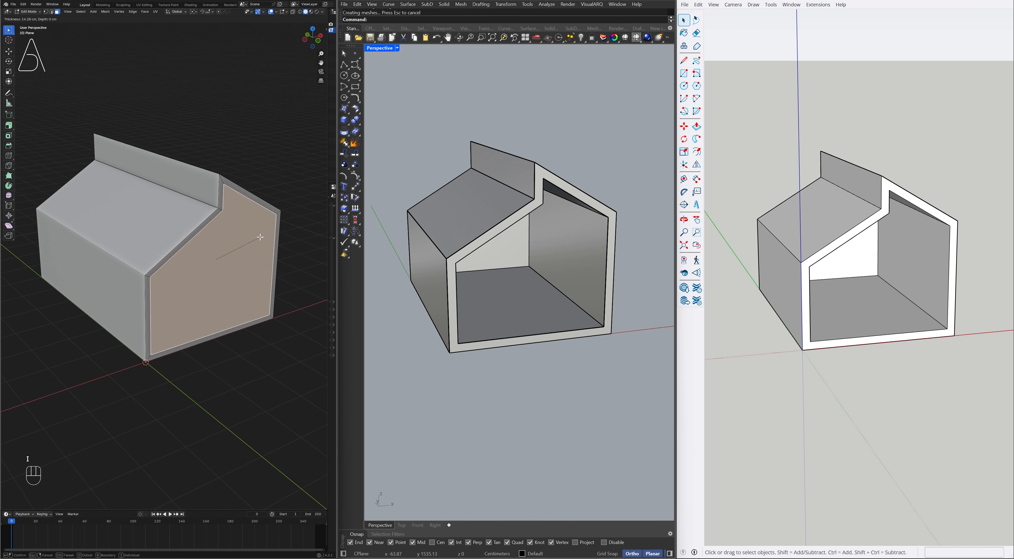
key("KP_2")
key("KP_0")
key("KP_Enter")
Extrude the inset face 585 cm inward along its normal to hollow out the house.
type("e")
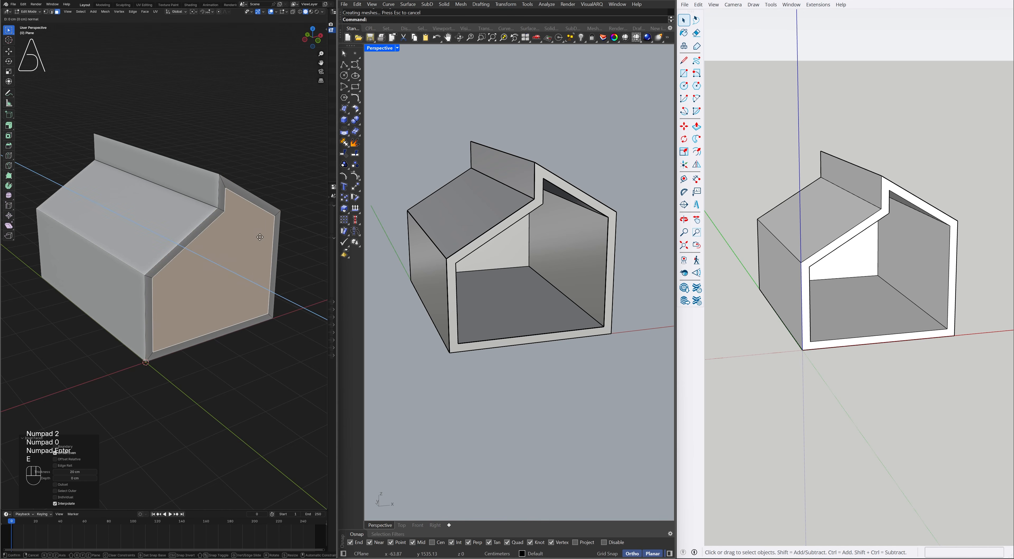
type("585")
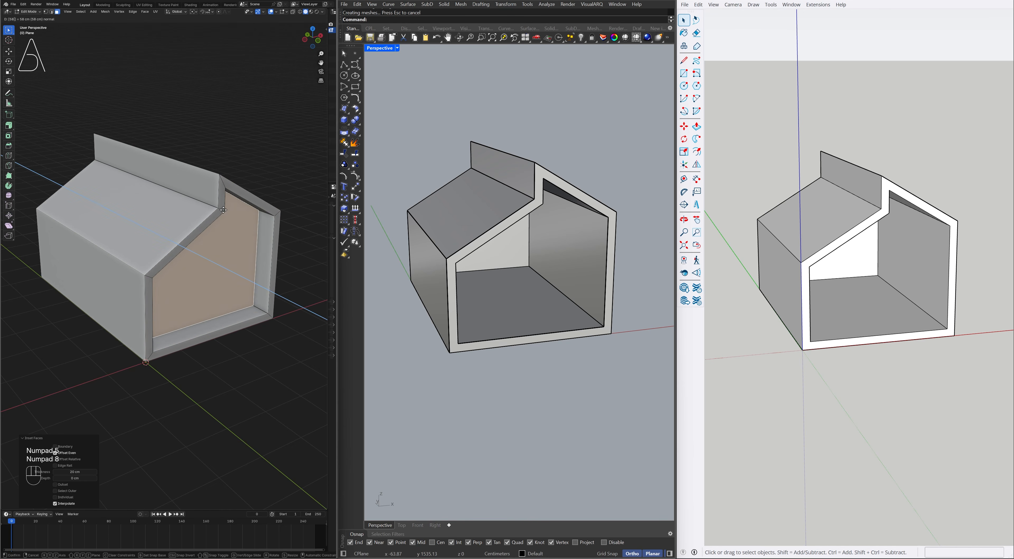
key("KP_Enter")
middle_click_drag(255, 227, 301, 199)
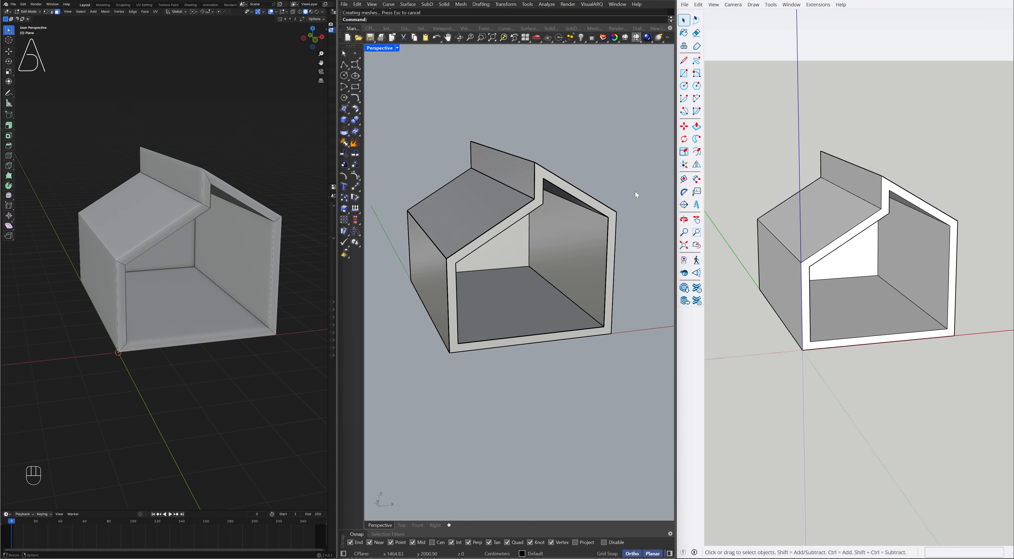
Switch to SketchUp, make all the connected house geometry a group, and clear the selection.
triple_click(812, 214)
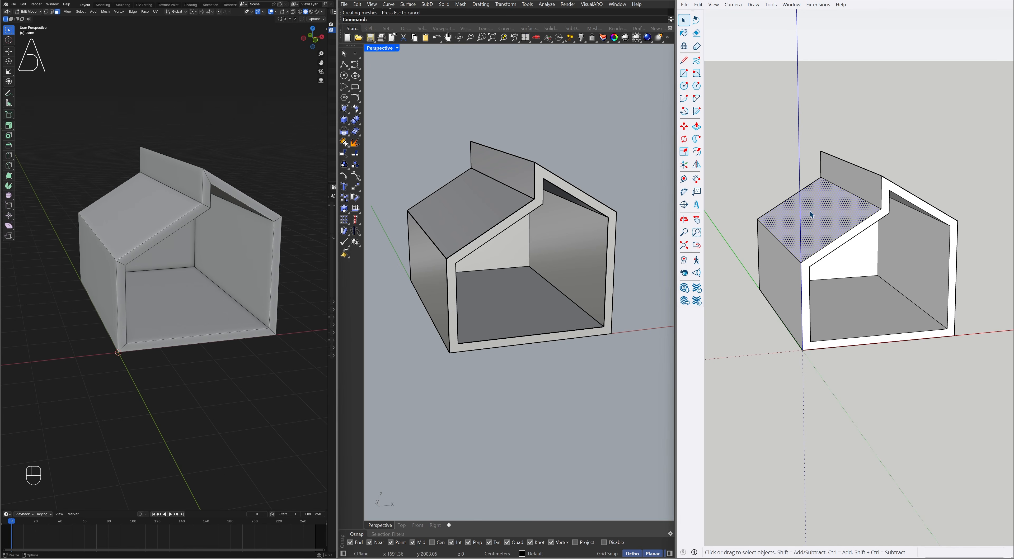
right_click(811, 215)
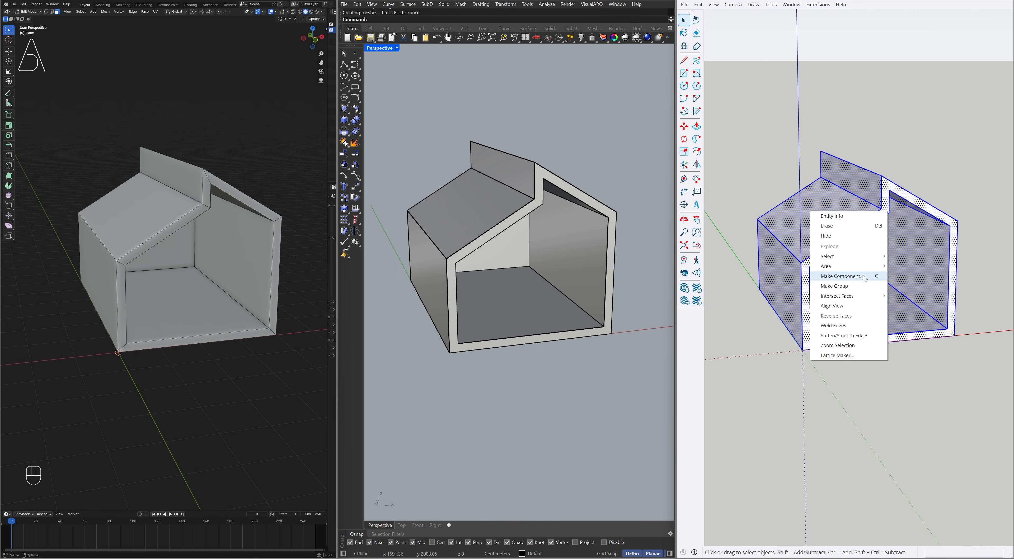
left_click(864, 287)
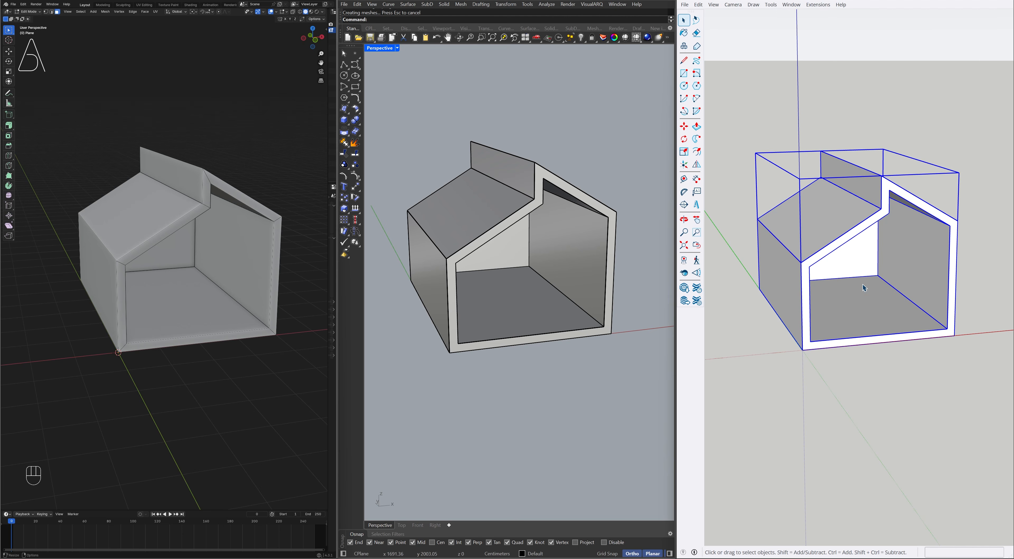
left_click(971, 288)
Trace the inner corners of the front opening with the Line tool to form a closed face.
key("l")
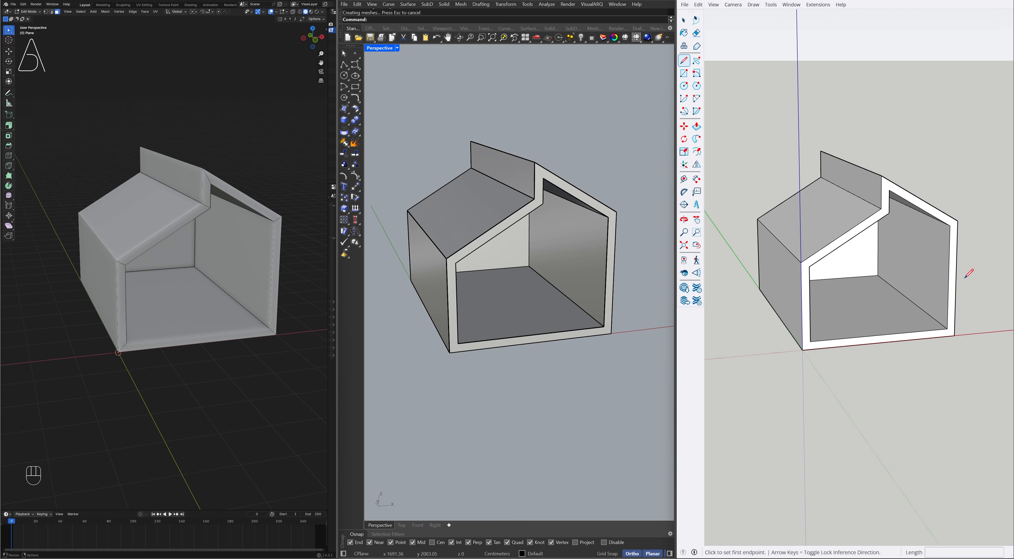
left_click(950, 225)
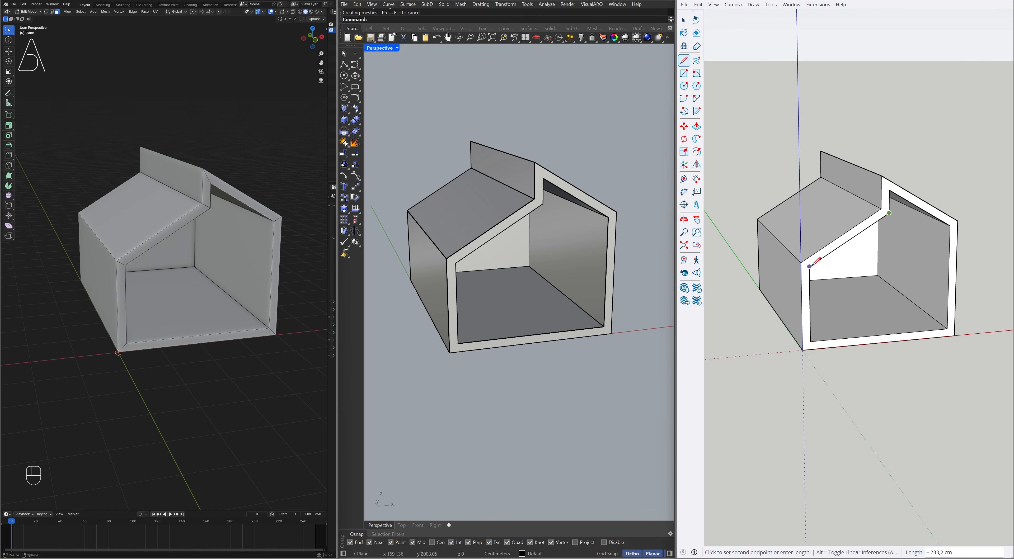
left_click(808, 342)
left_click(947, 328)
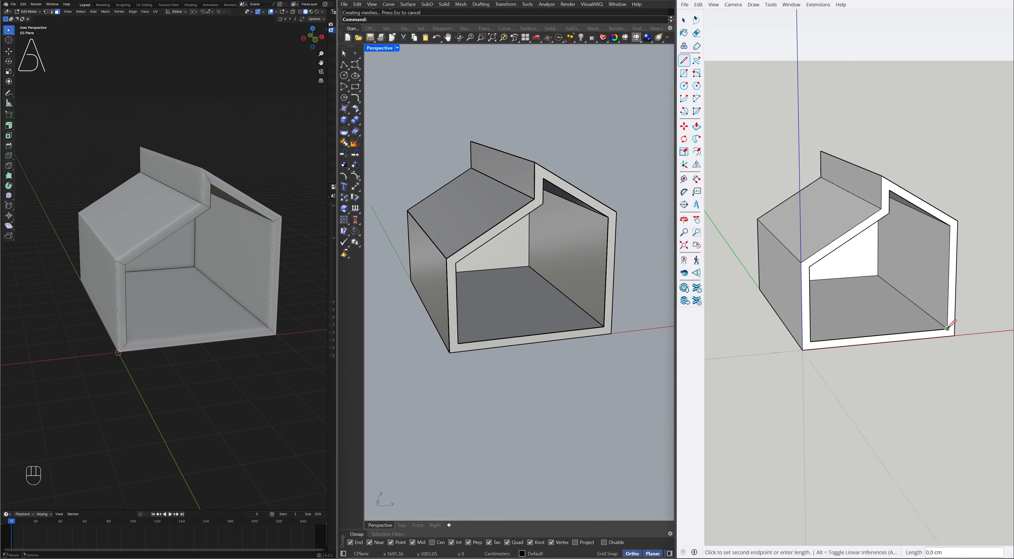
left_click(950, 226)
key("space")
Give the new front face a slight thickness with Push/Pull and make the resulting panel a group.
key("p")
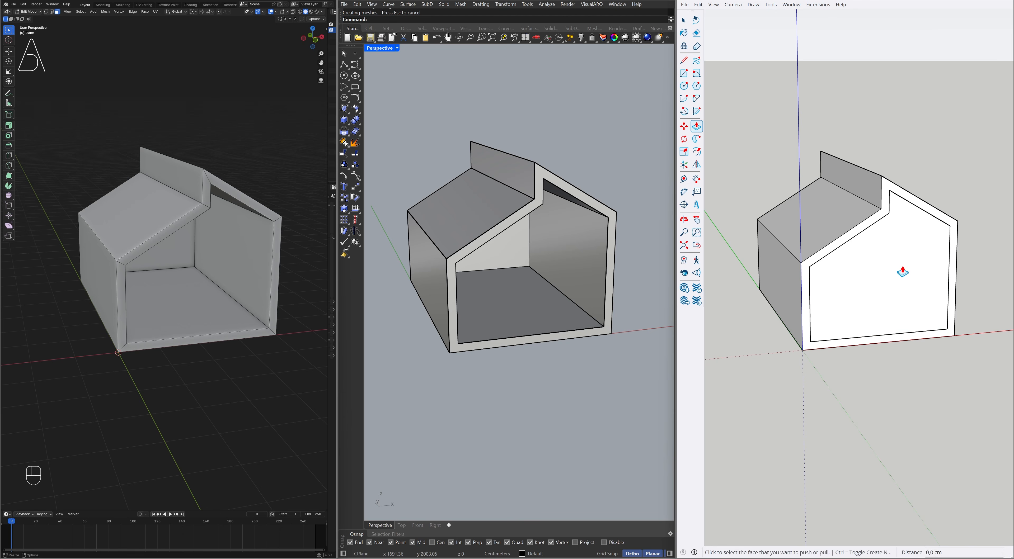
left_click(904, 270)
key("space")
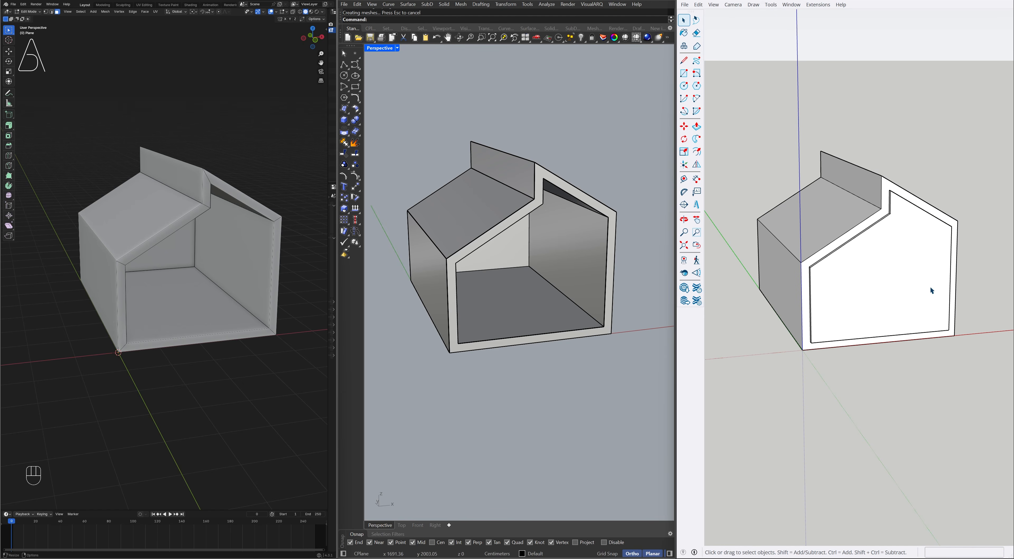
left_click(869, 272)
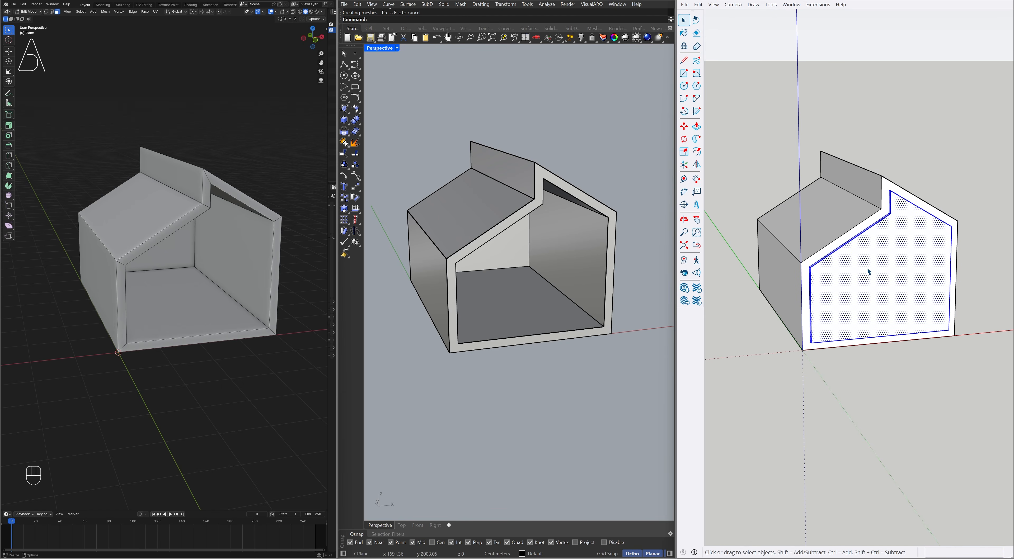
right_click(868, 269)
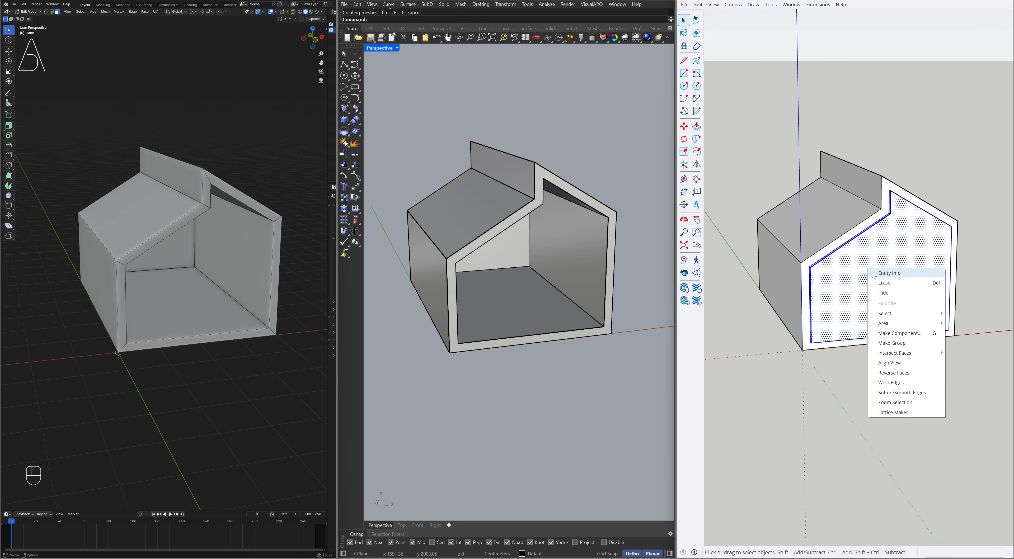
left_click(914, 343)
Move the front panel group 90 cm back into the house opening and clear the selection.
key("m")
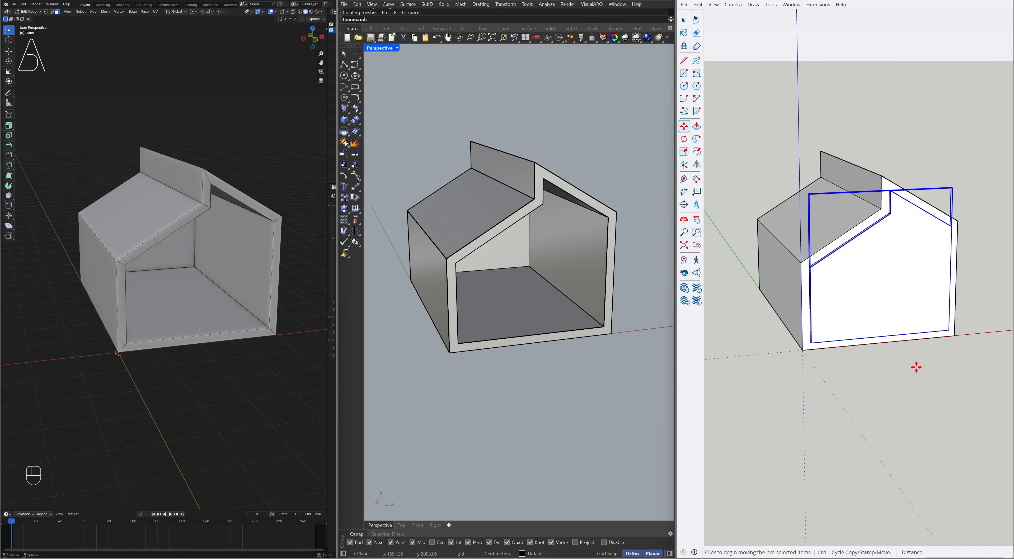
left_click(924, 405)
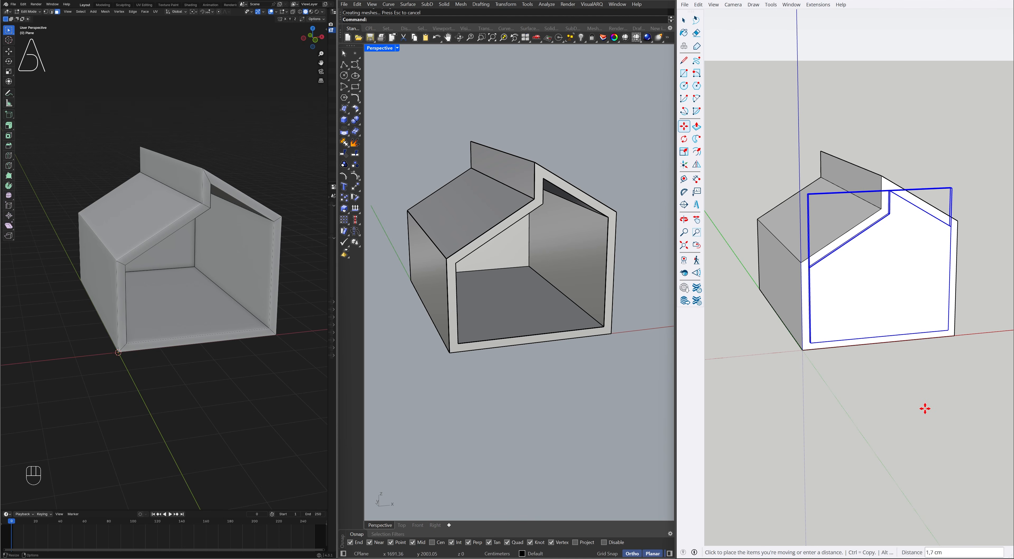
type("90")
key("Return")
key("space")
left_click(908, 384)
middle_click_drag(880, 372, 924, 407)
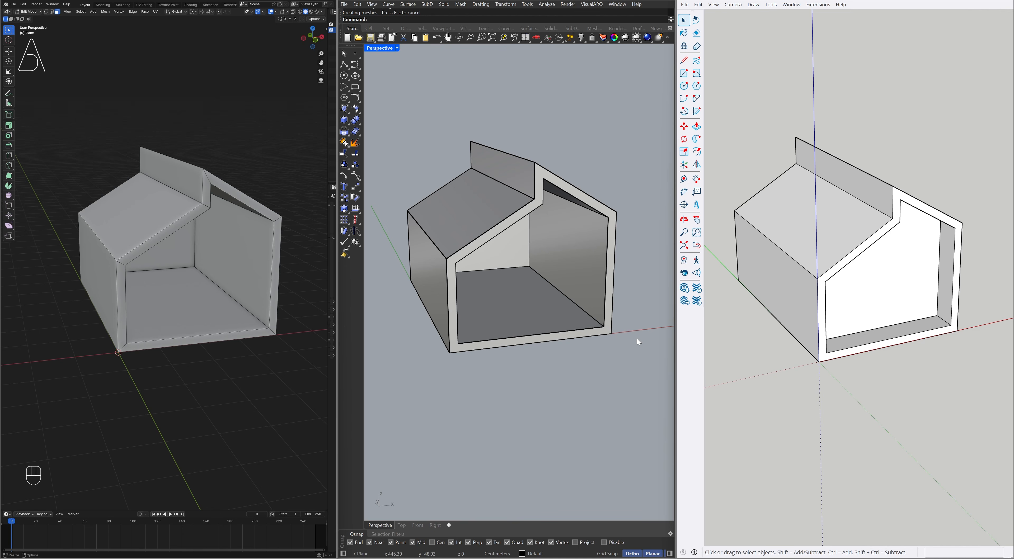
Switch to Rhino and fill the front opening with a planar surface built from its inner edges using PlanarSrf.
type("PlanarSrf")
key("Return")
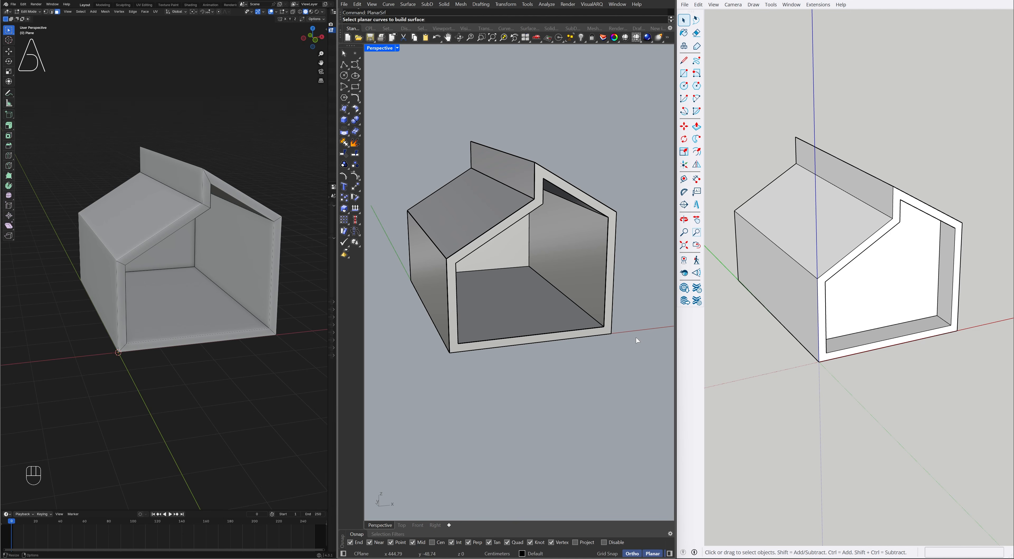
left_click(607, 272)
left_click(532, 212)
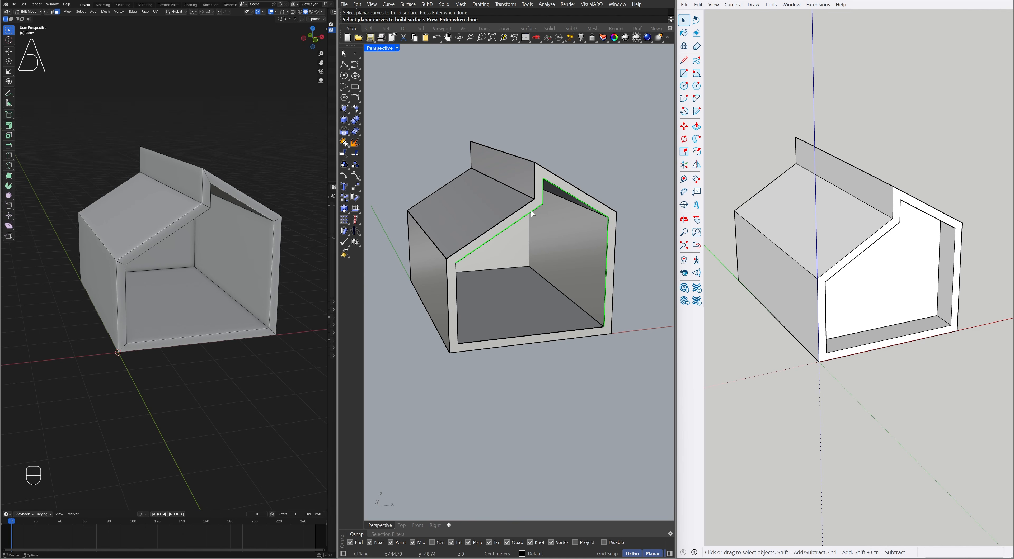
left_click(457, 282)
left_click(518, 335)
key("Return")
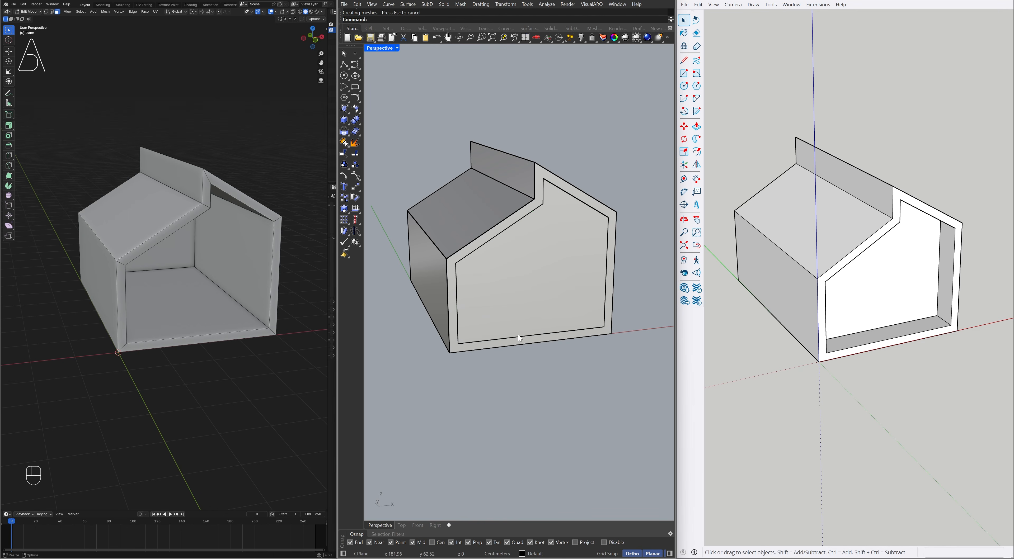
Extrude the planar front surface along its depth axis into a thin solid panel with the gumball.
left_click(554, 262)
right_click_drag(555, 262, 563, 274)
left_click(548, 274)
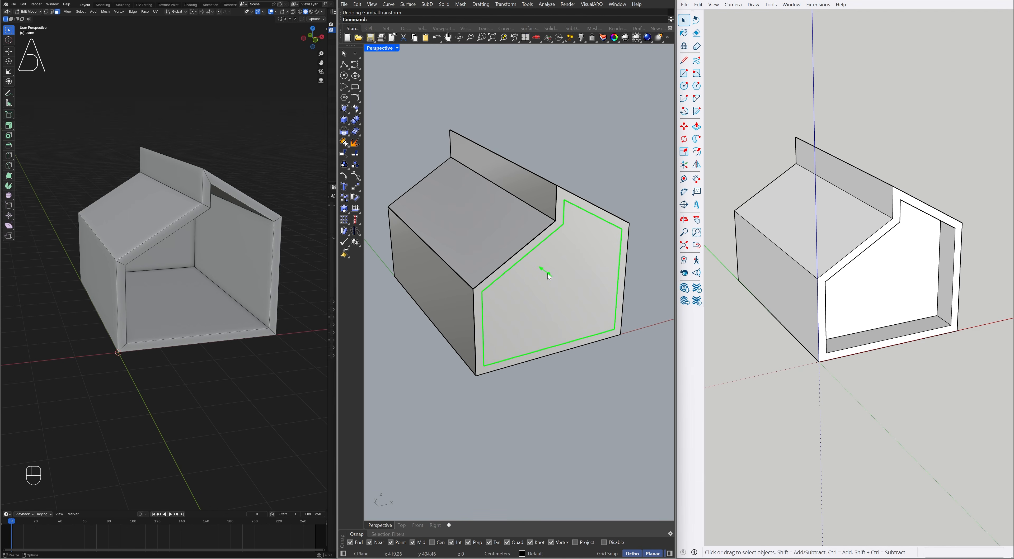
key("Return")
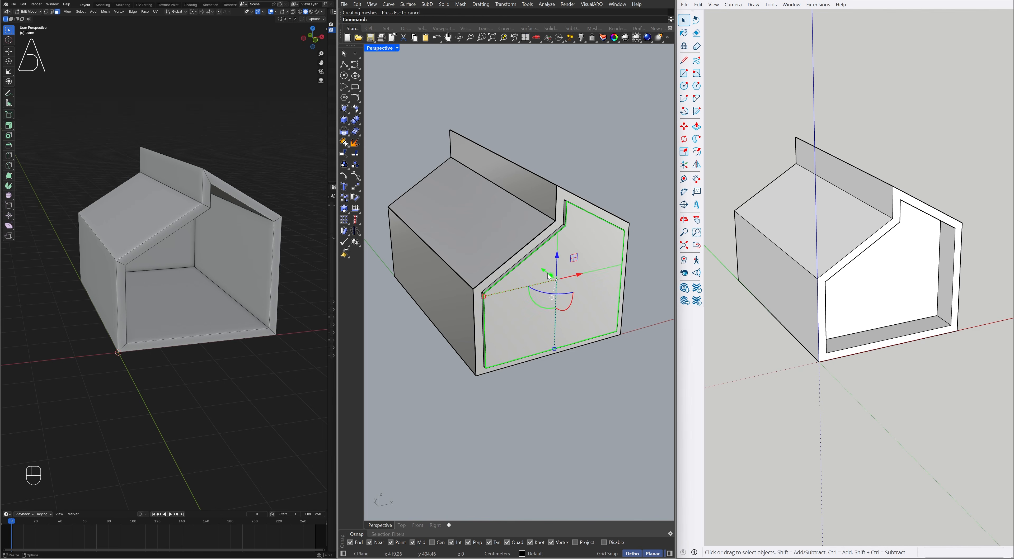
Select the solid front panel and move it back into the house opening along the green gumball axis.
left_click(571, 299)
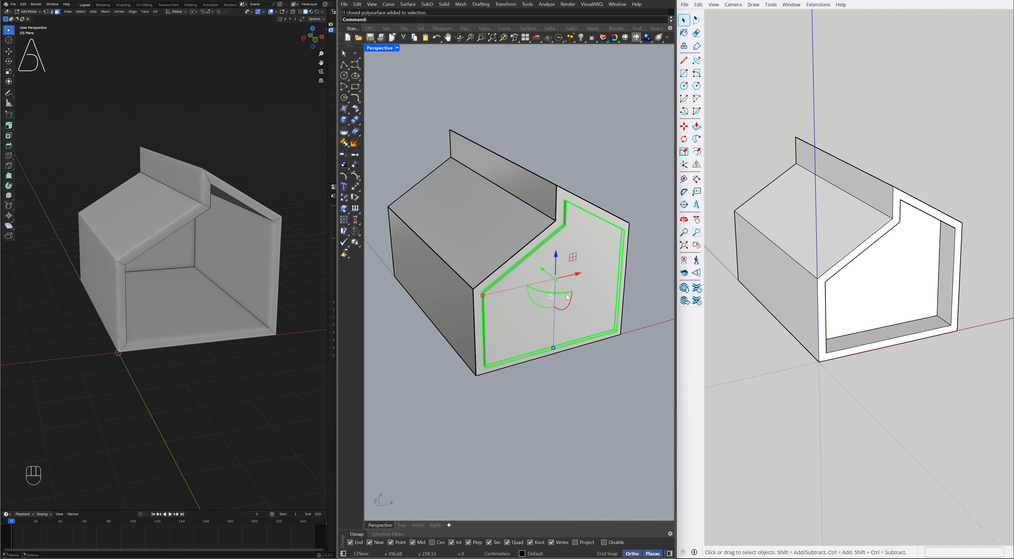
left_click(544, 272)
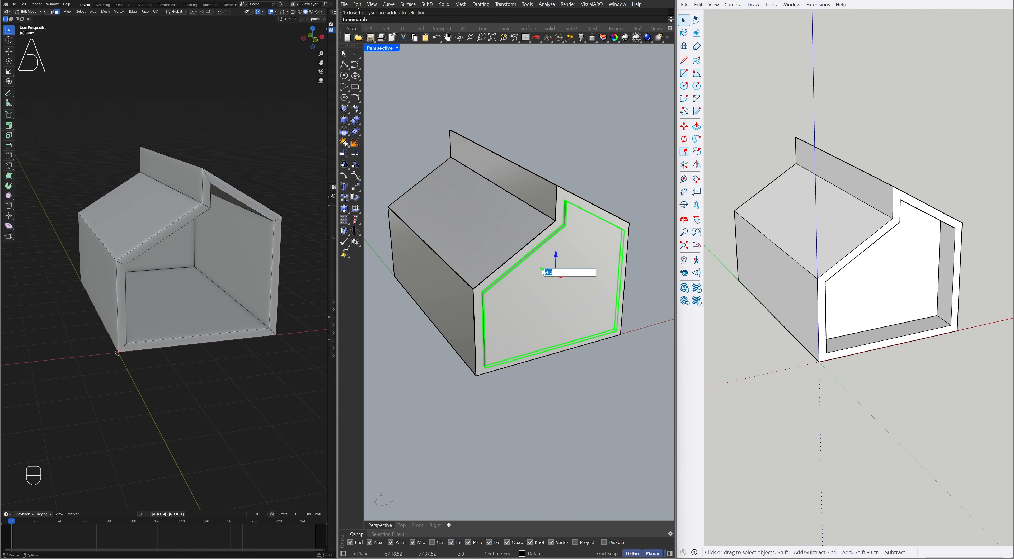
key("Return")
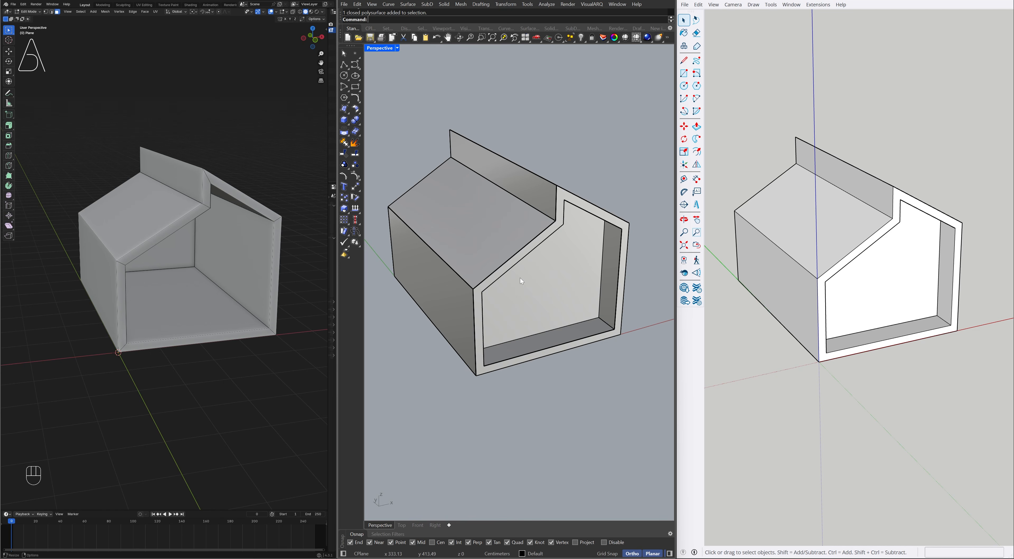
Switch to Blender and fill the open front of the house with a face built from the opening's inner edge loop.
key("2")
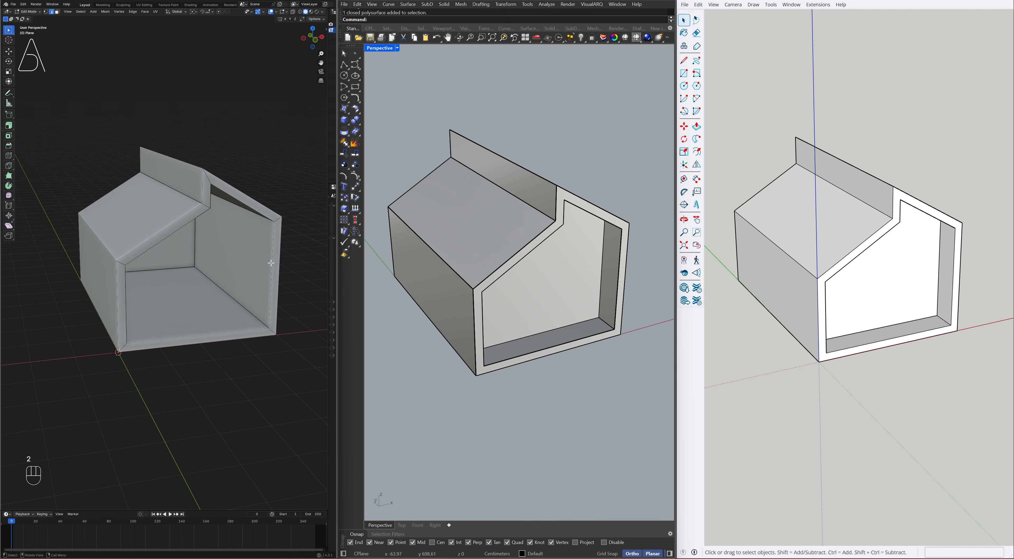
key("alt")
left_click(272, 263, "alt")
key("f")
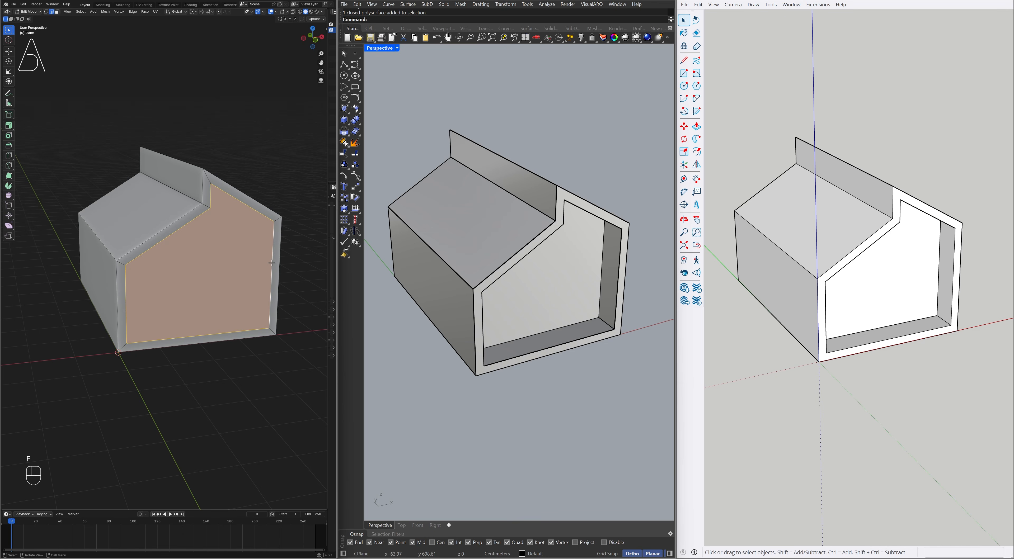
key("3")
key("alt+a")
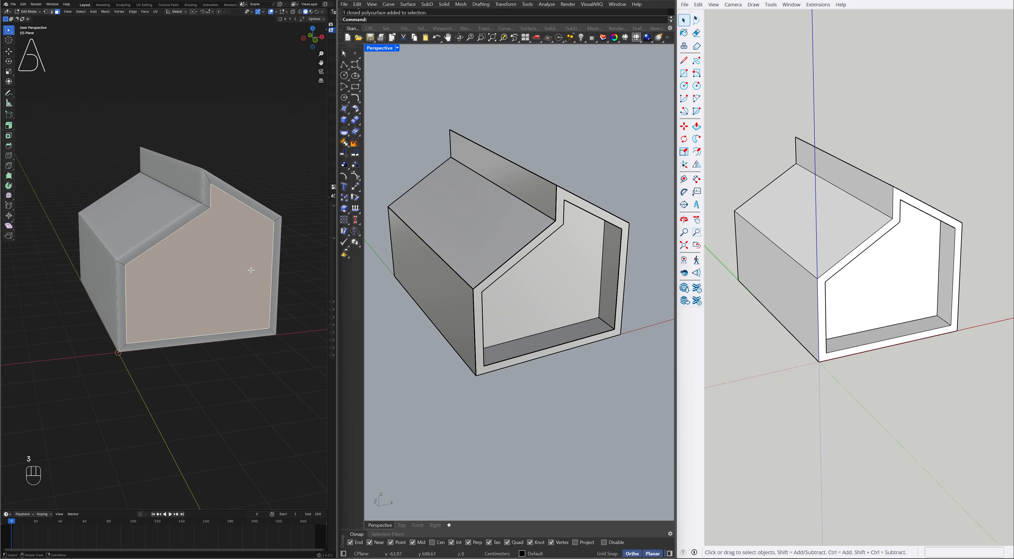
Split the new front face from the house mesh and extrude it 10 cm into a solid panel.
left_click(250, 270)
key("y")
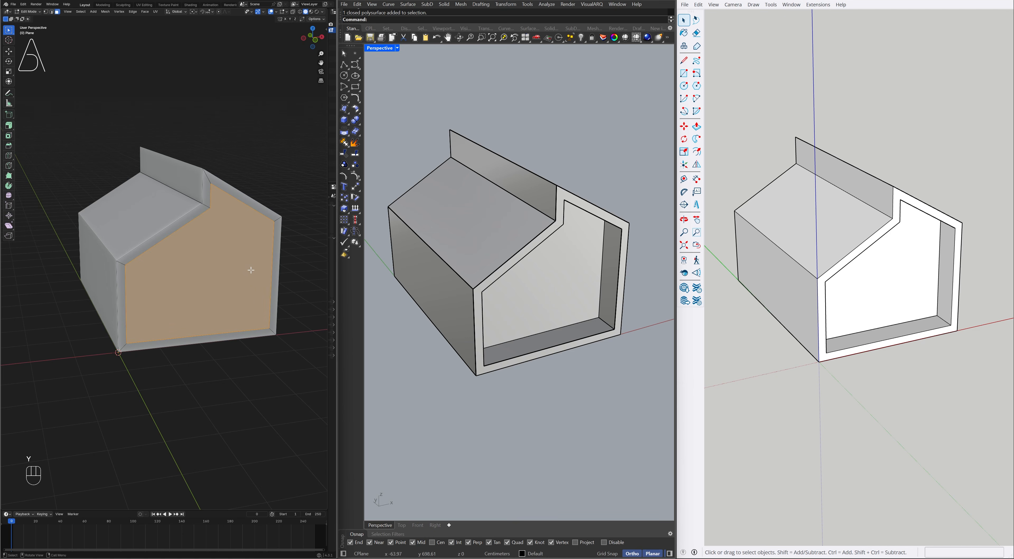
key("e")
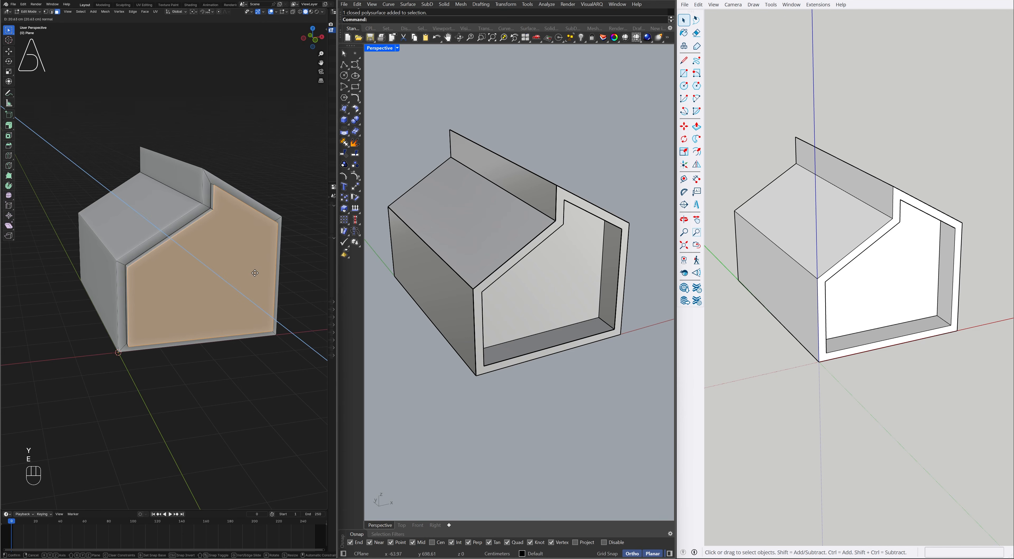
key("KP_1")
key("KP_0")
key("KP_Enter")
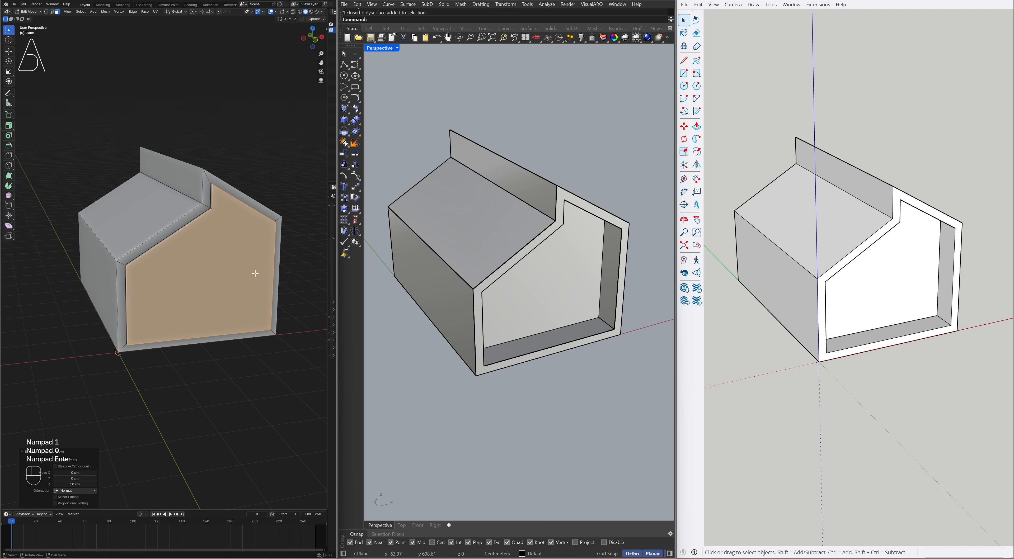
Select the whole linked front panel, move it 80 cm along the Y axis into the house, and clear the selection.
key("l")
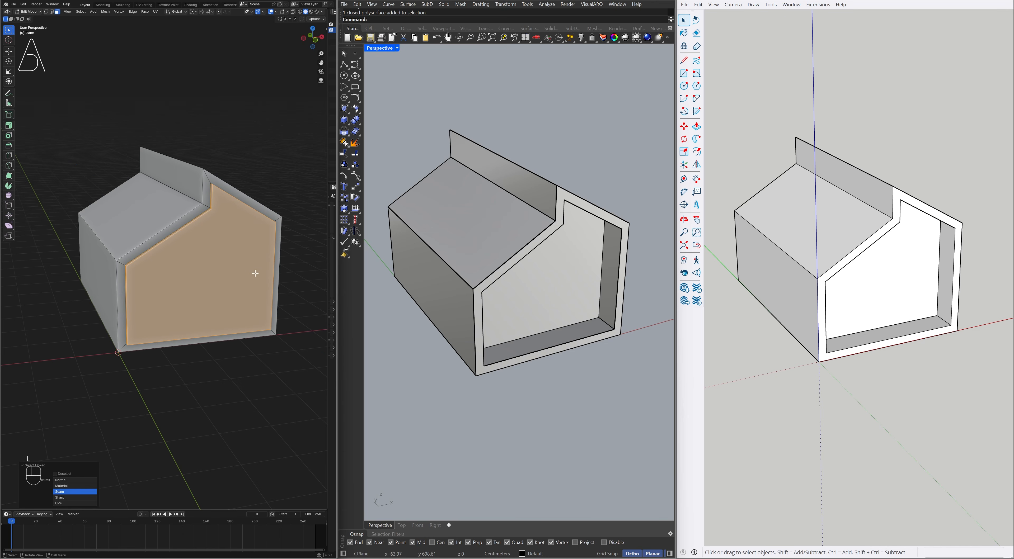
key("g")
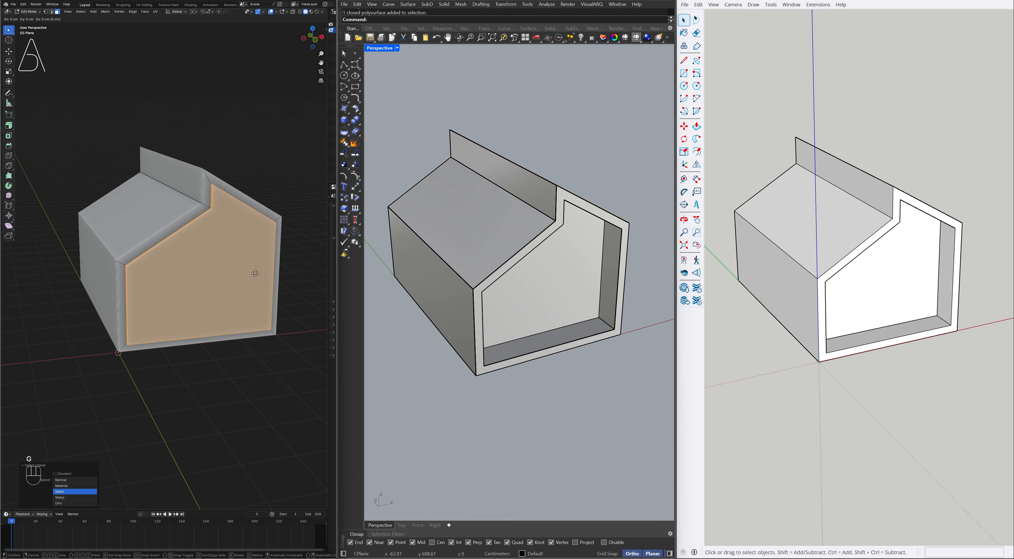
key("y")
key("KP_8")
key("KP_0")
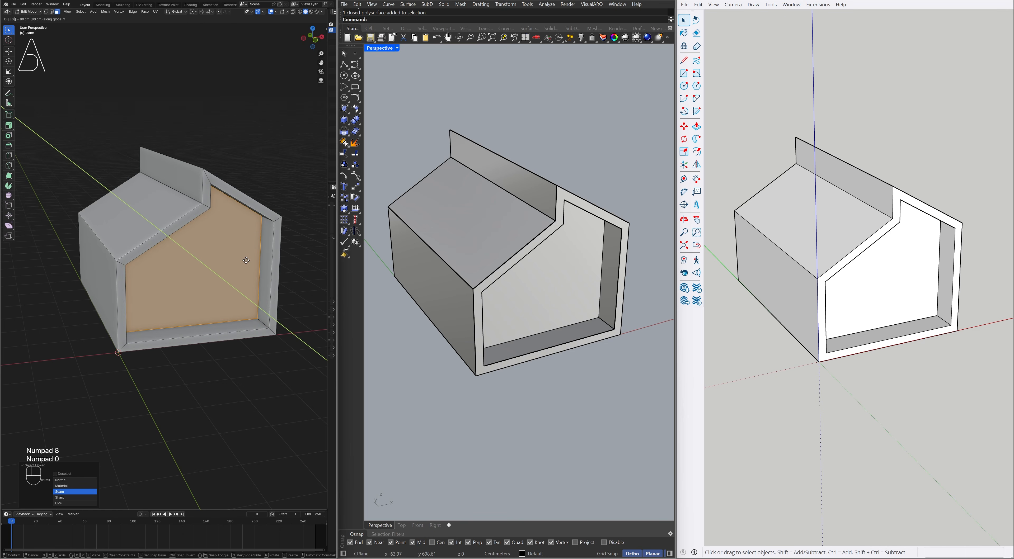
key("KP_Enter")
left_click(279, 202)
middle_click_drag(279, 202, 291, 208)
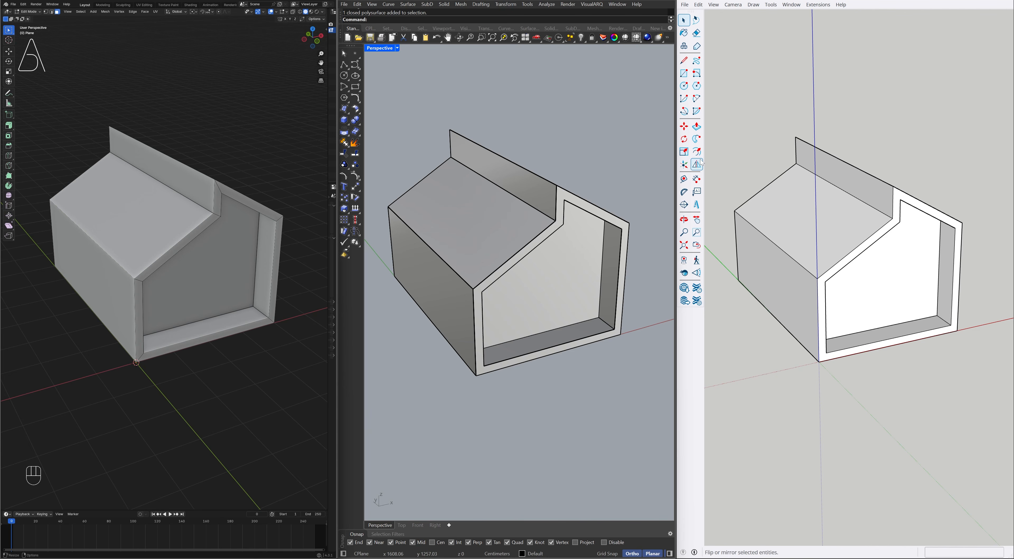
Switch to SketchUp, draw a rectangle over the lower roof slope, and Push/Pull it 20 cm into a separate roof slab.
key("r")
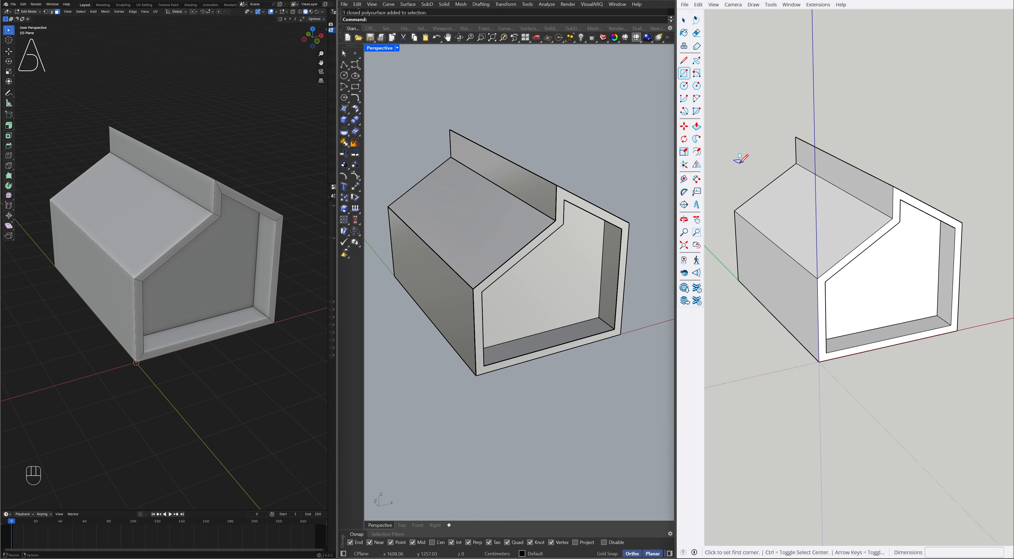
left_click(796, 163)
left_click(818, 278)
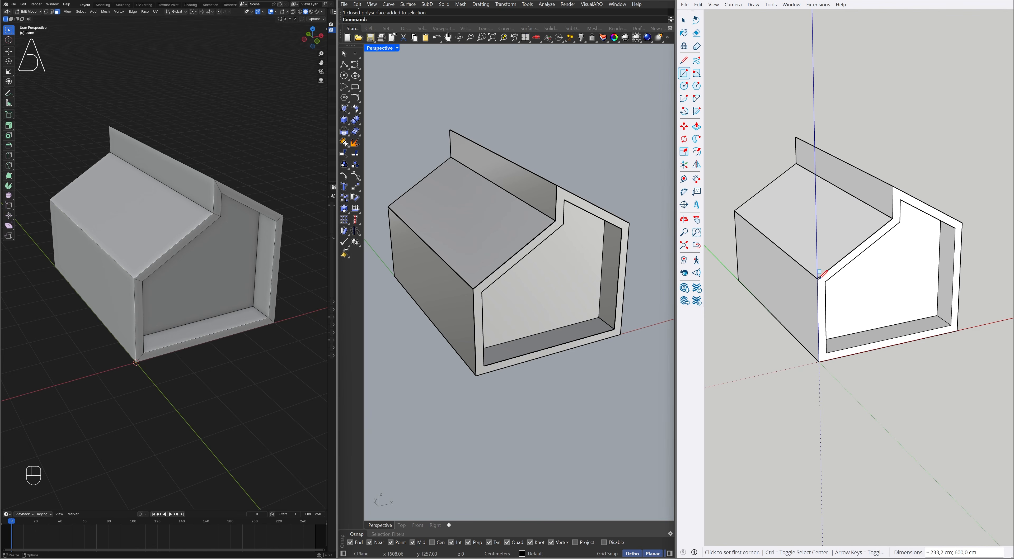
key("p")
left_click(830, 236)
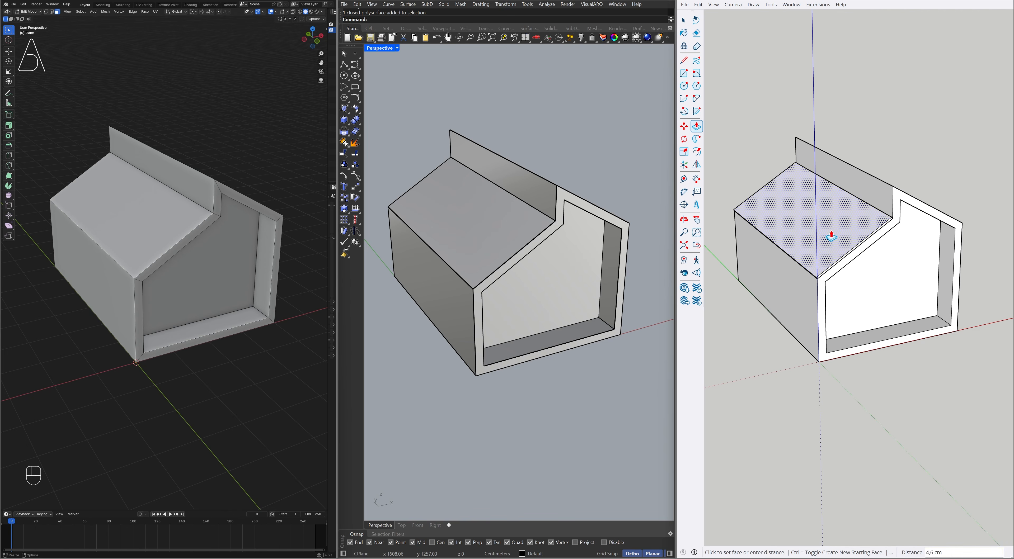
left_click(827, 230)
Push/Pull the roof slab's eave face outward 40 cm to form an overhang.
middle_click_drag(828, 226, 876, 161)
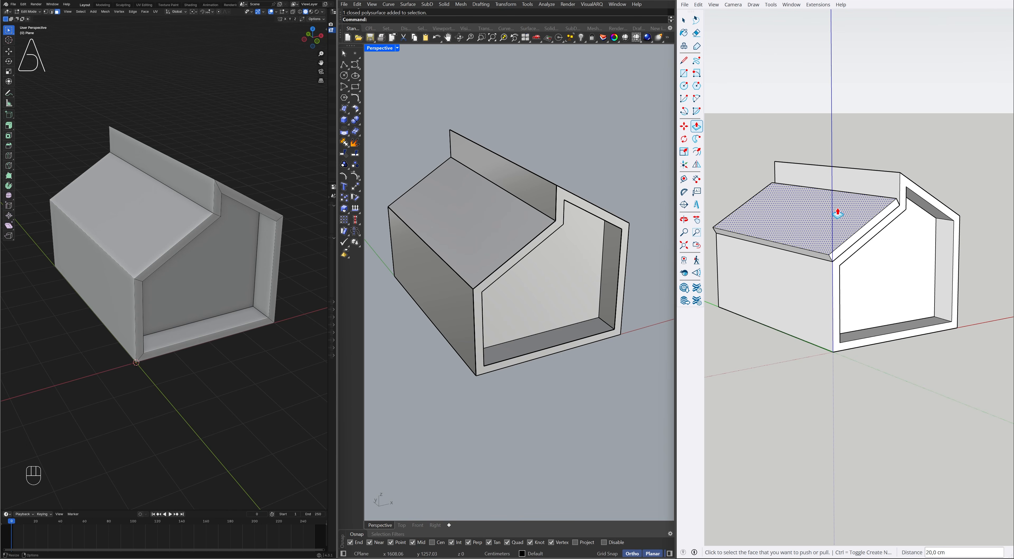
left_click(810, 249)
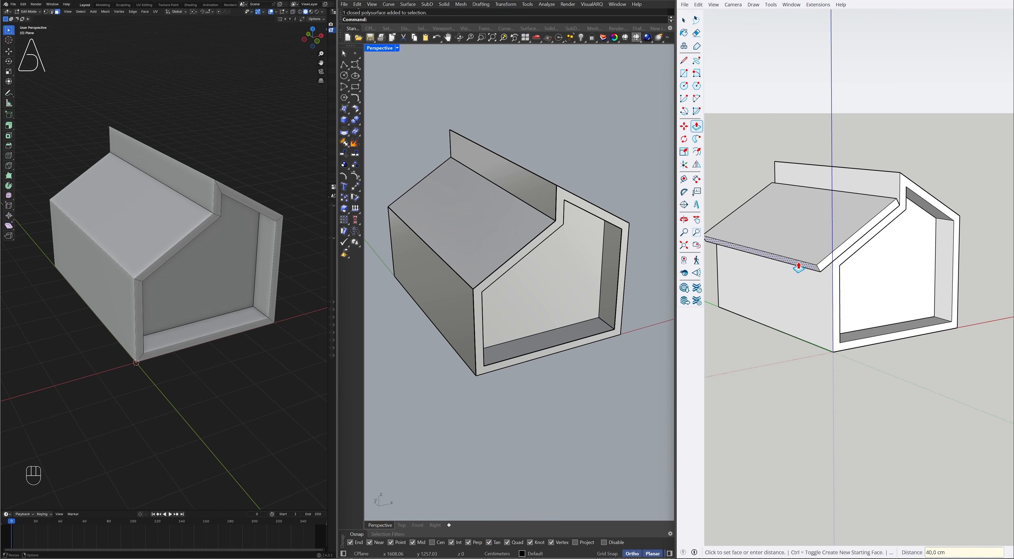
left_click(799, 266)
key("space")
middle_click_drag(799, 264, 824, 263, "shift")
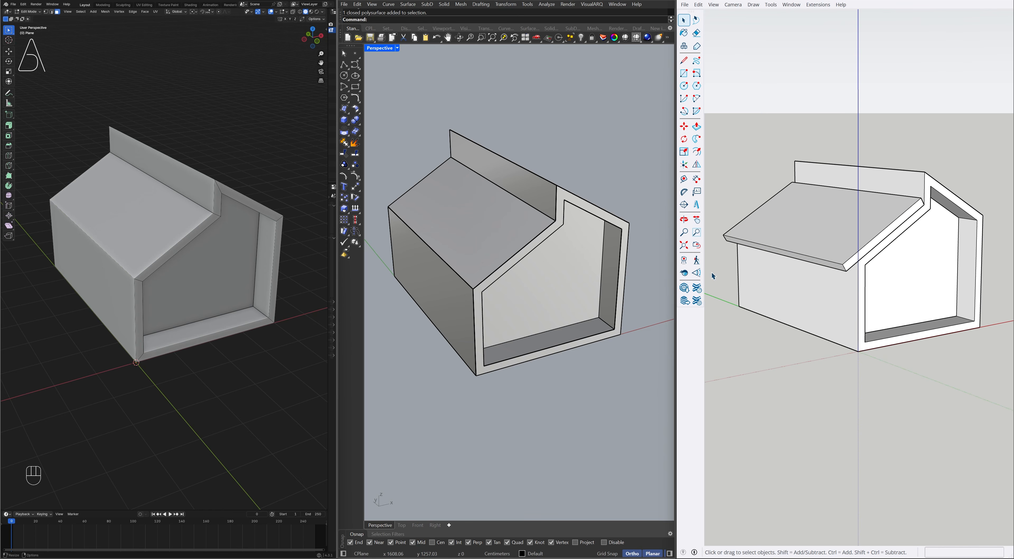
Switch to Rhino and extrude the lower roof slope outward into a solid roof slab using ExtrudeSrf.
left_click(641, 271)
type("ExtrudeSrf")
key("Return")
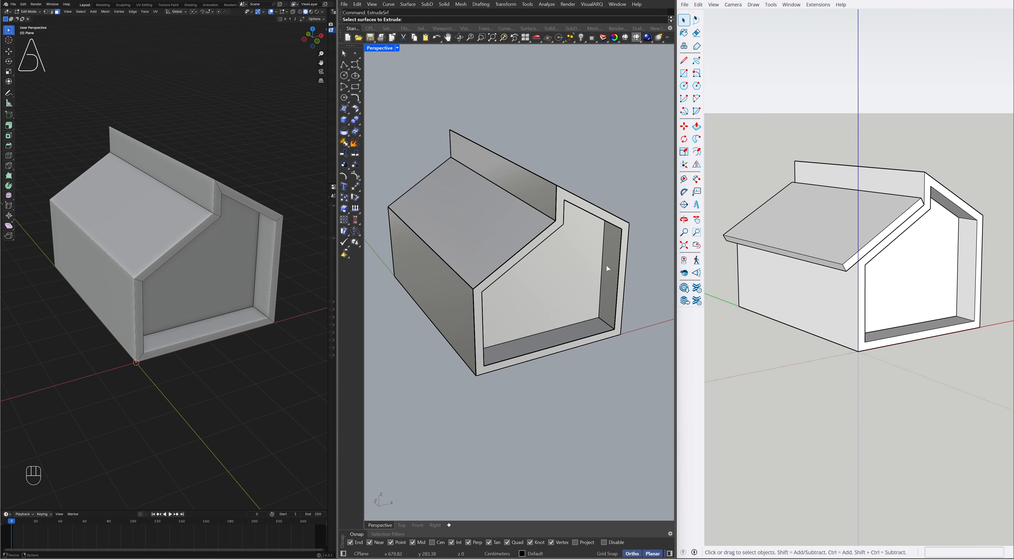
left_click(481, 232)
key("Return")
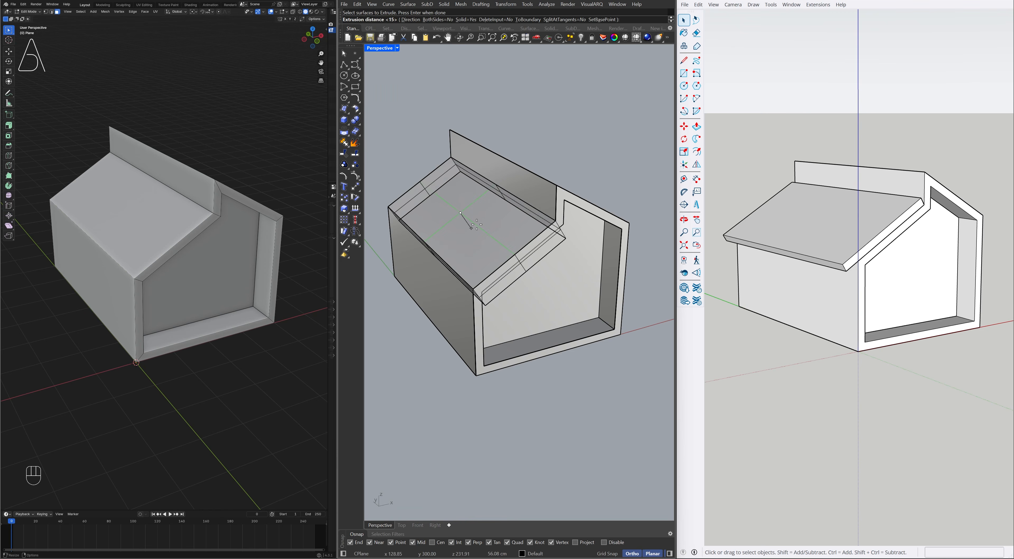
left_click(467, 188)
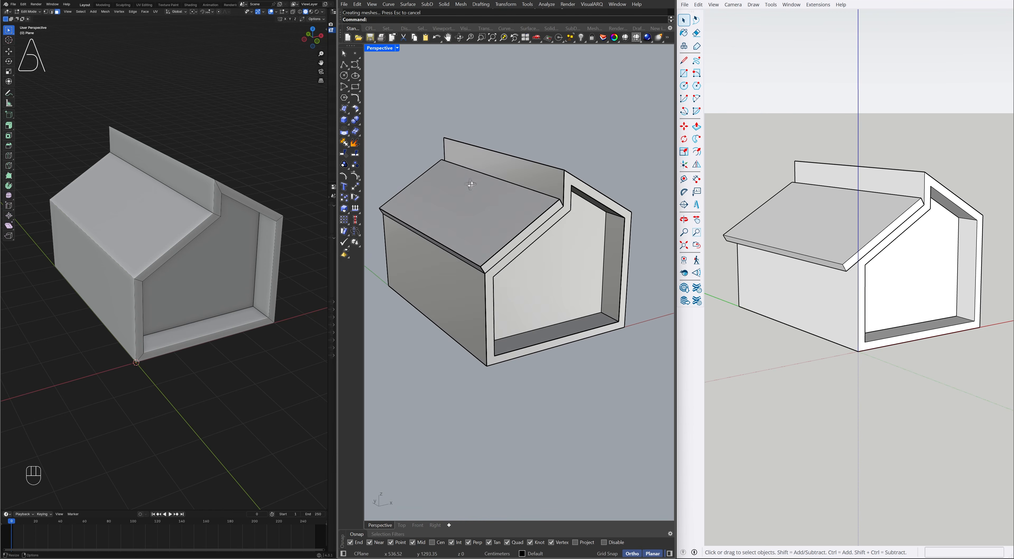
Extend the roof slab's eave face outward past the side wall with PushPull to form an overhang.
type("PushPull")
key("Return")
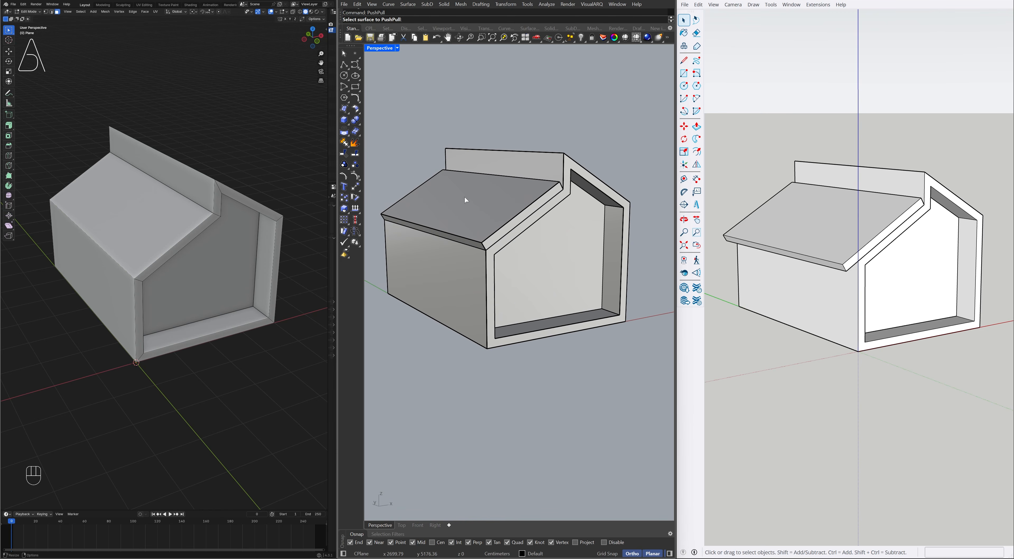
left_click(465, 235)
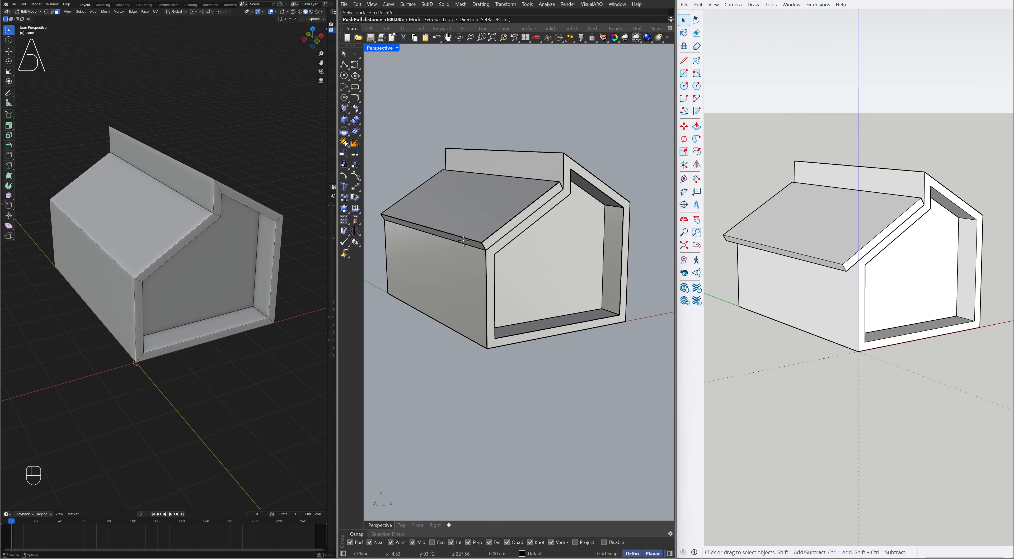
left_click(447, 261)
right_click_drag(446, 259, 464, 261, "shift")
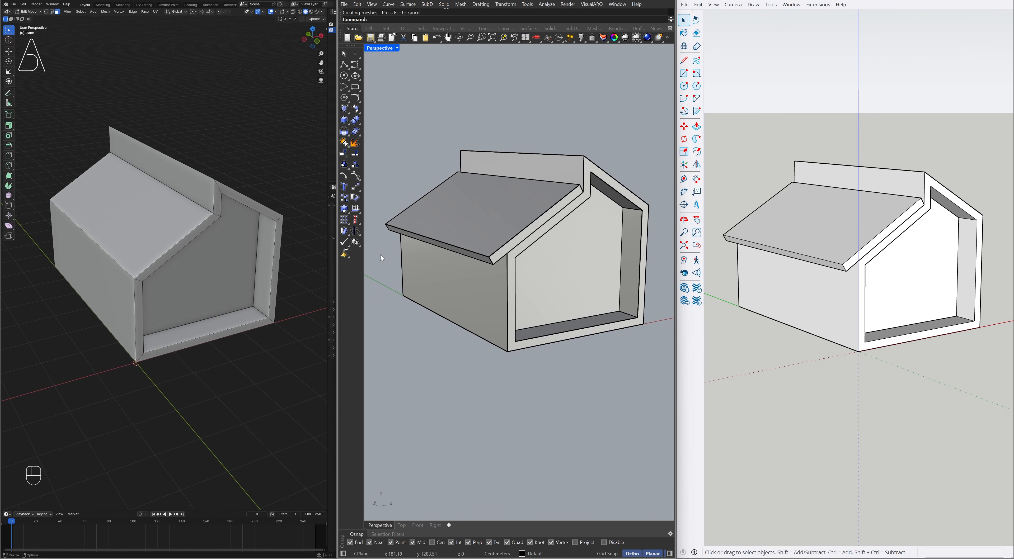
Switch to Blender, duplicate the lower roof slope face in place, and separate the copy into its own object.
left_click(163, 215)
key("shift+d")
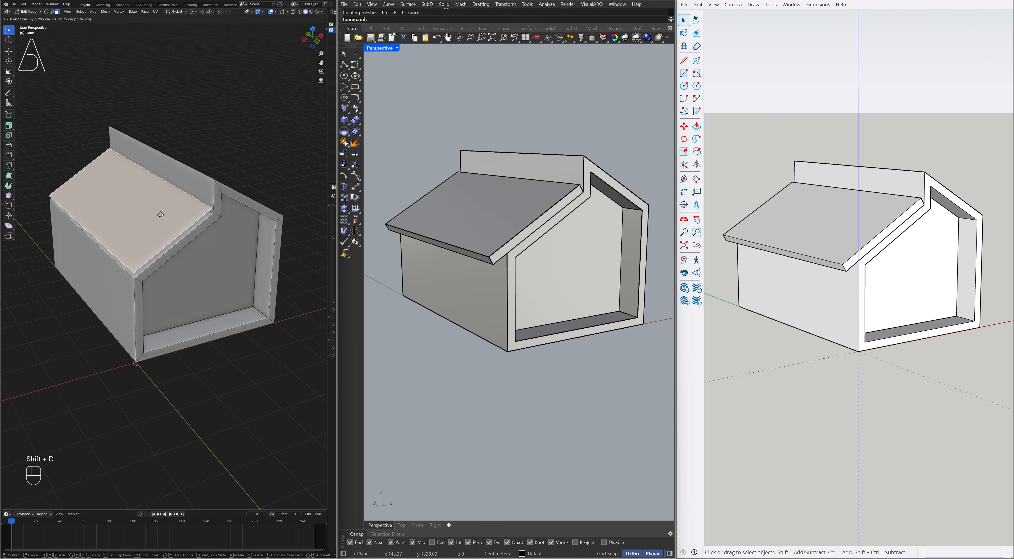
right_click(160, 214)
key("p")
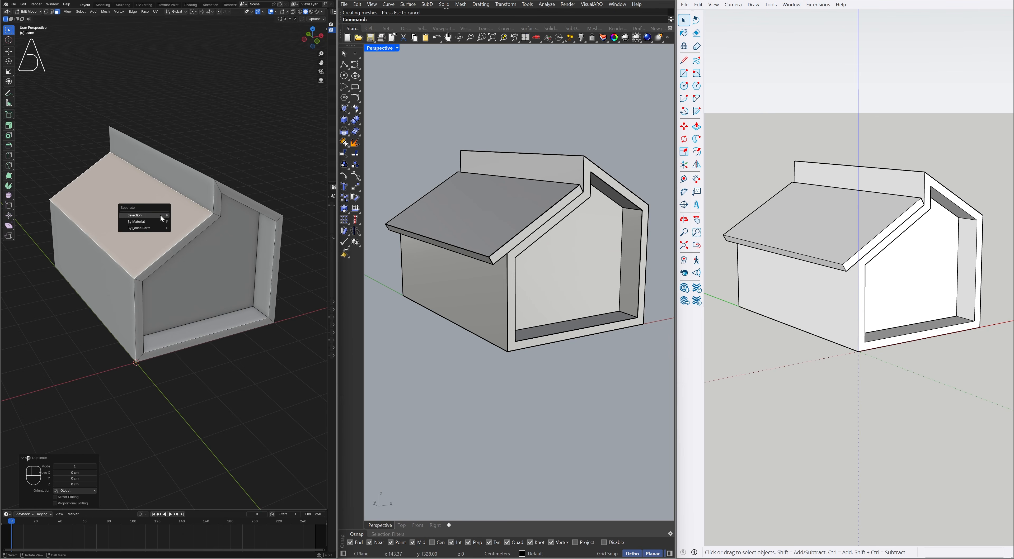
left_click(162, 216)
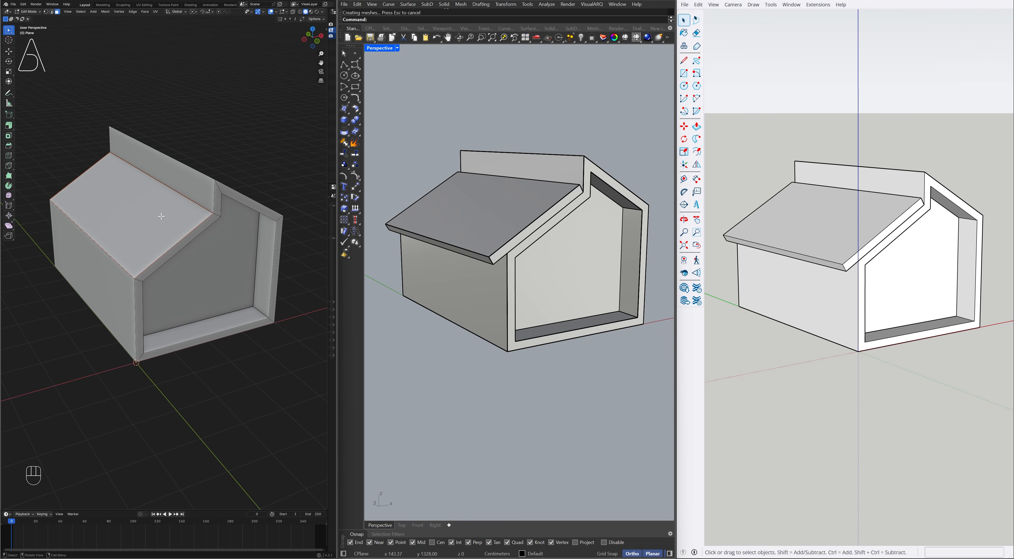
key("Tab")
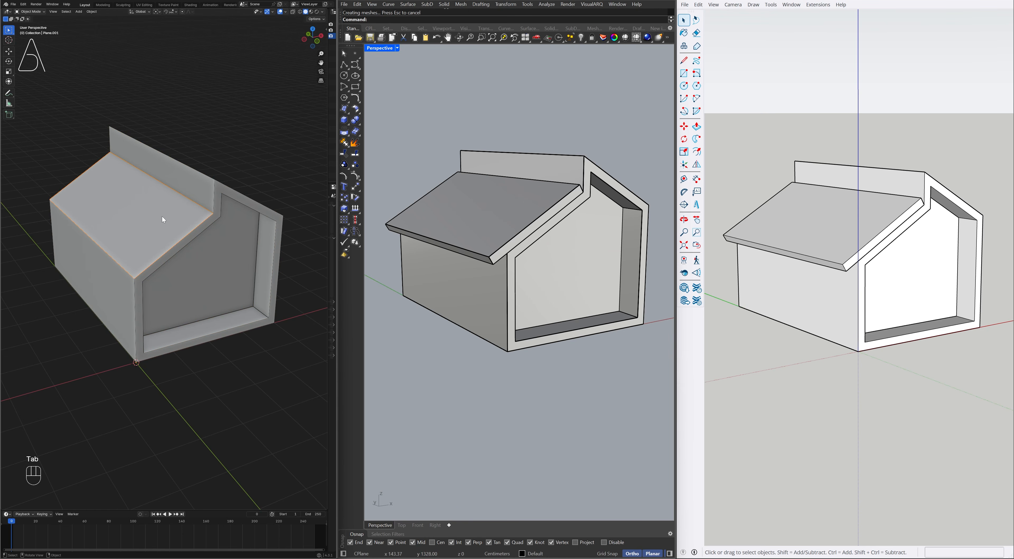
Edit the separated roof face and extrude it by -20 cm into a raised roof slab.
key("Tab")
left_click(162, 216)
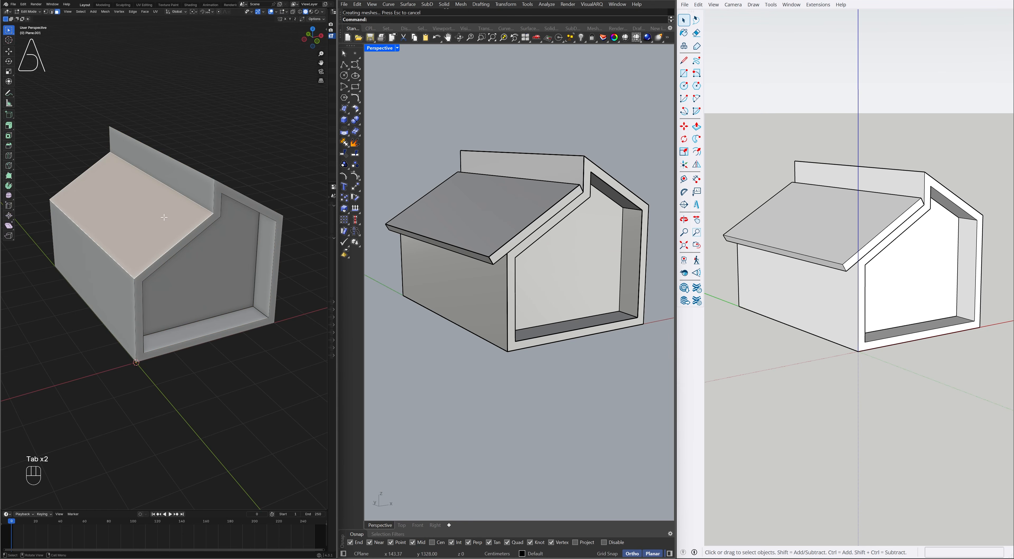
type("e")
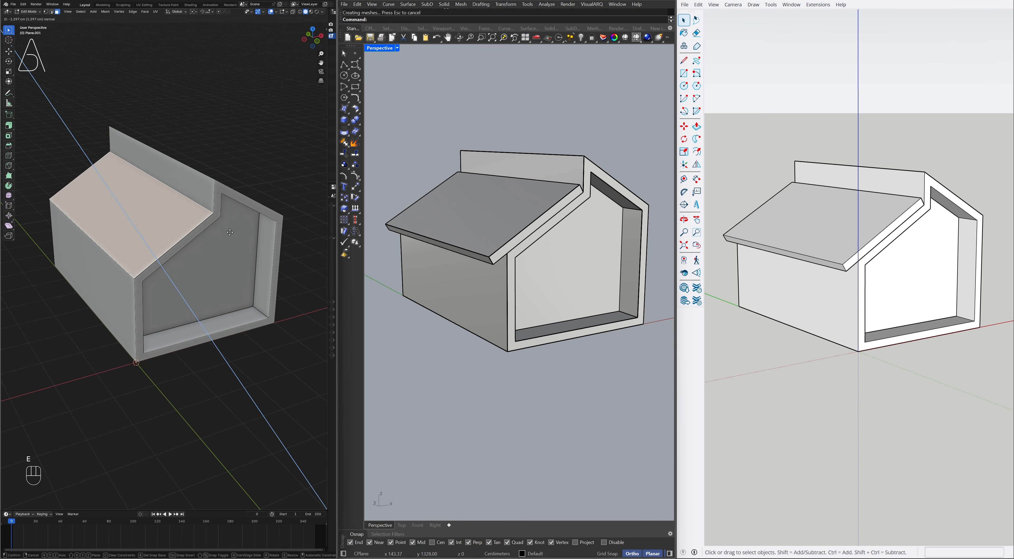
type("-20")
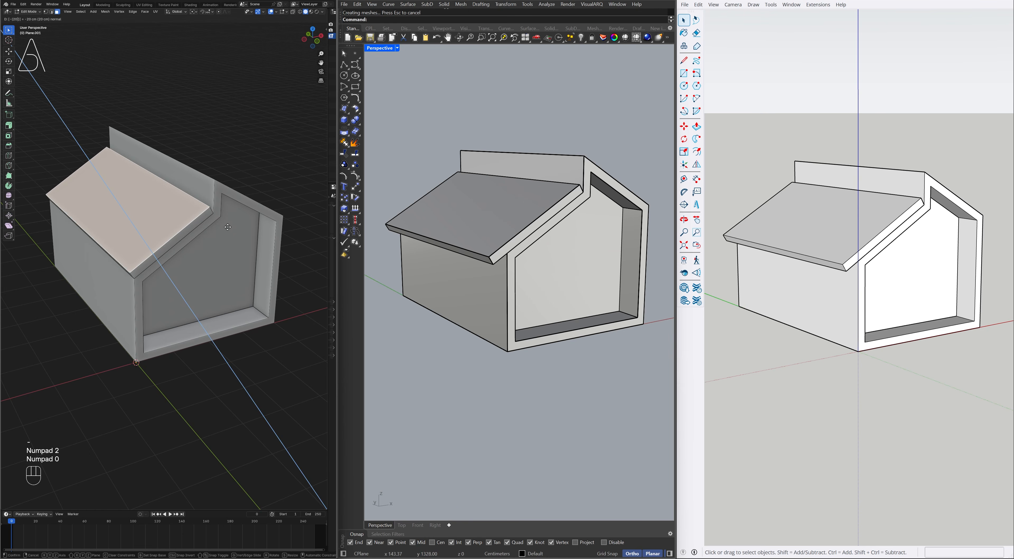
key("KP_Enter")
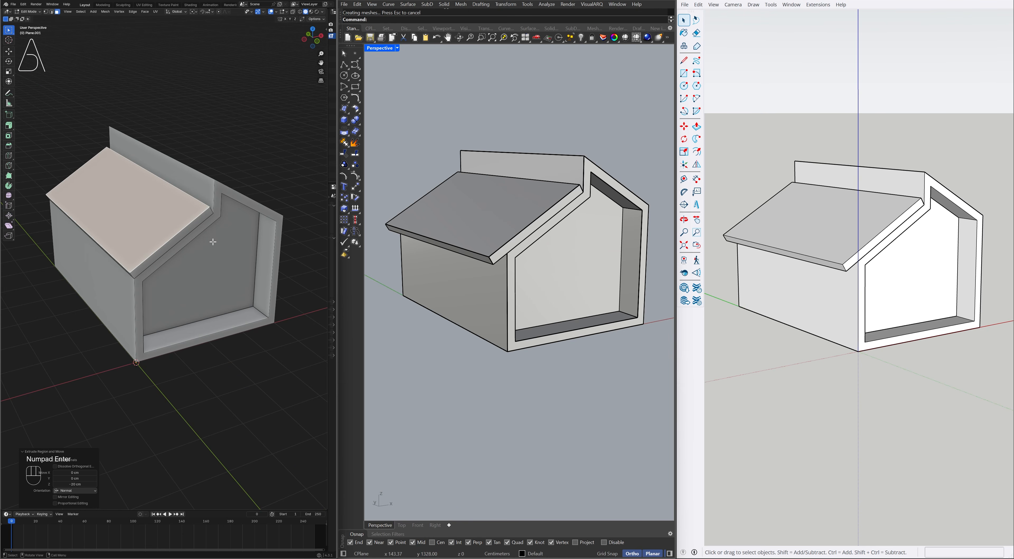
Slide the roof slab's eave face outward beyond the side wall with unclamped Edge Slide, and clear the selection.
left_click(200, 364)
middle_click_drag(198, 305, 209, 279)
middle_click_drag(209, 278, 215, 278, "shift")
left_click(151, 254)
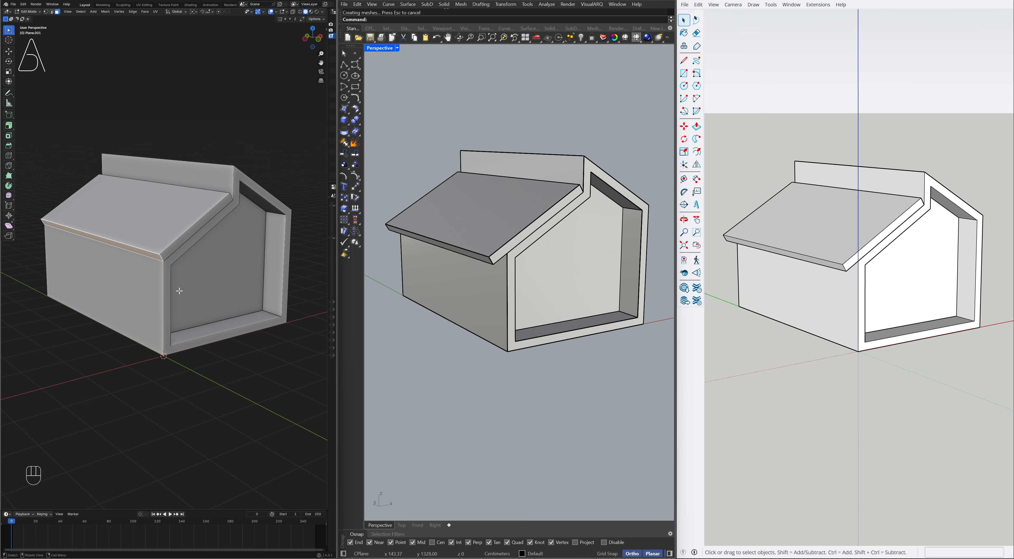
key("g")
key("g")
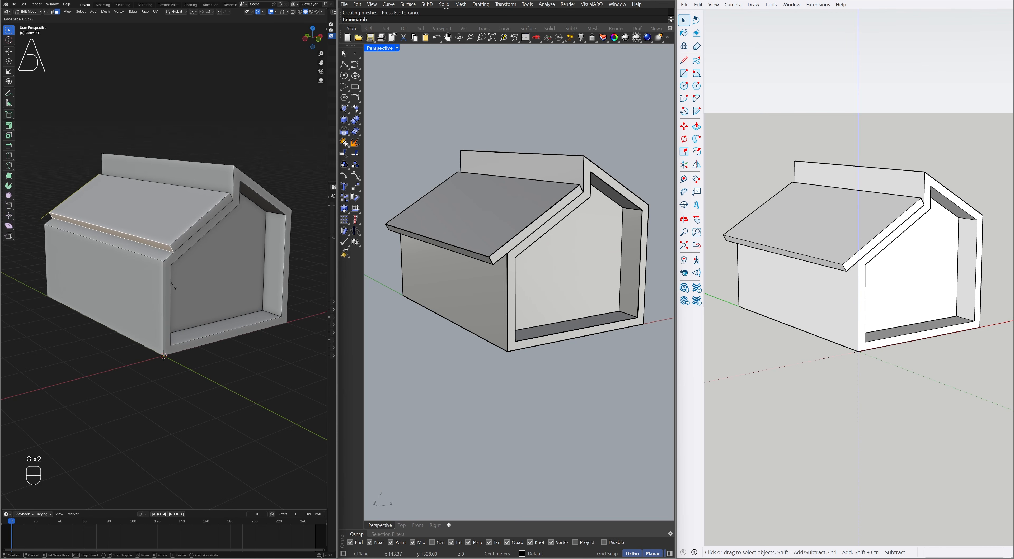
key("alt")
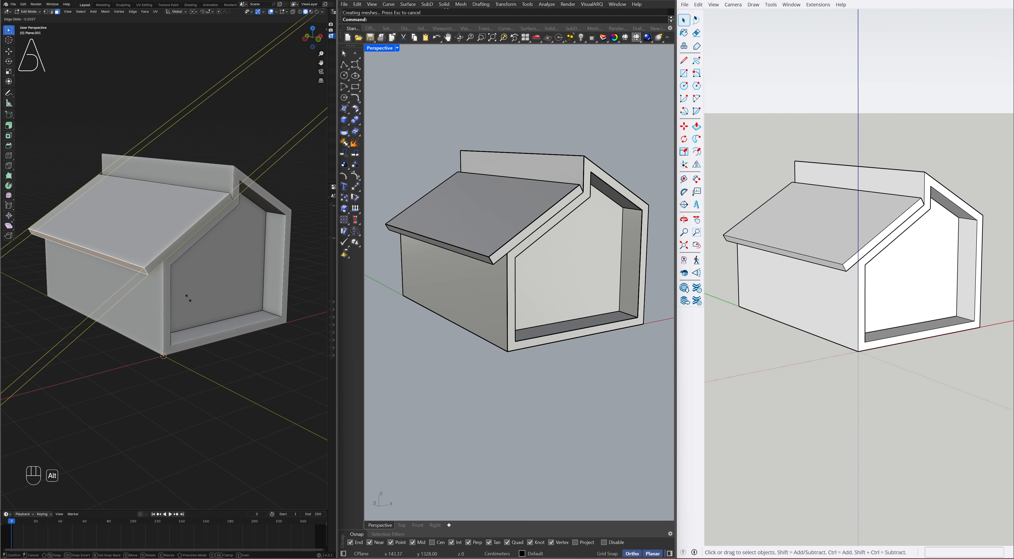
left_click(227, 291)
left_click(310, 270)
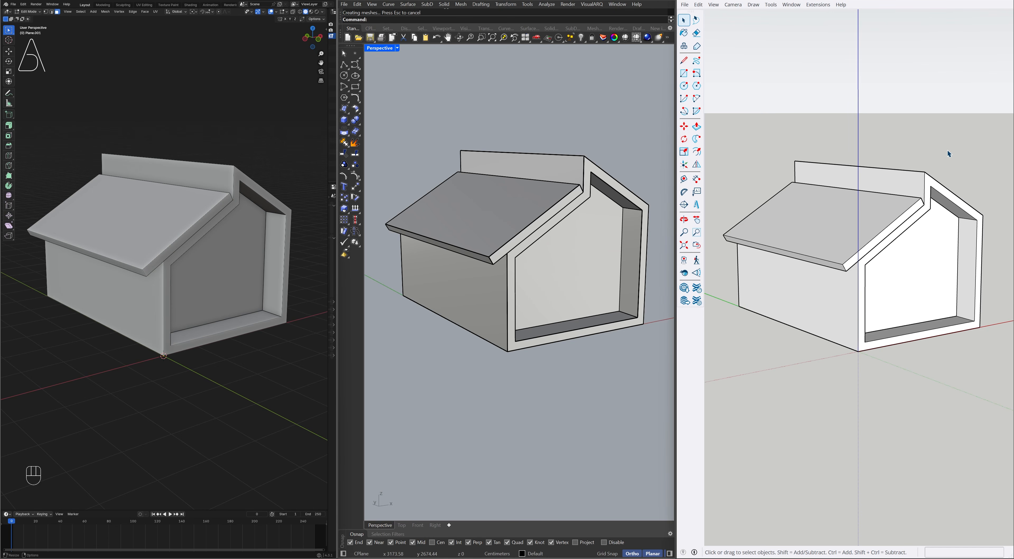
Switch to SketchUp, draw a rectangle over the upper roof slope, and push it up into a thin roof slab.
mouse_move(947, 150)
middle_mouse_down()
mouse_move(858, 163)
mouse_move(593, 163)
mouse_move(483, 214)
middle_mouse_up()
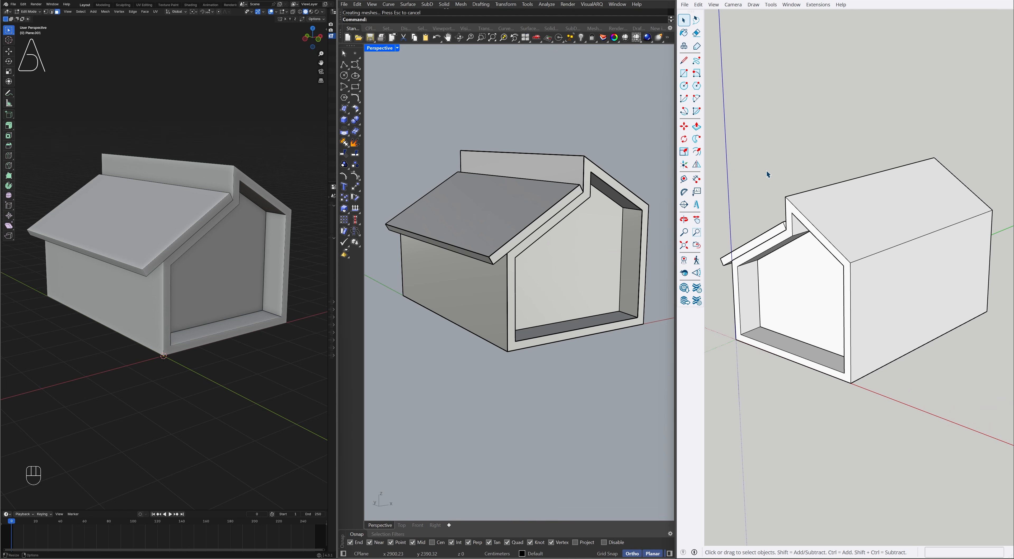
key("r")
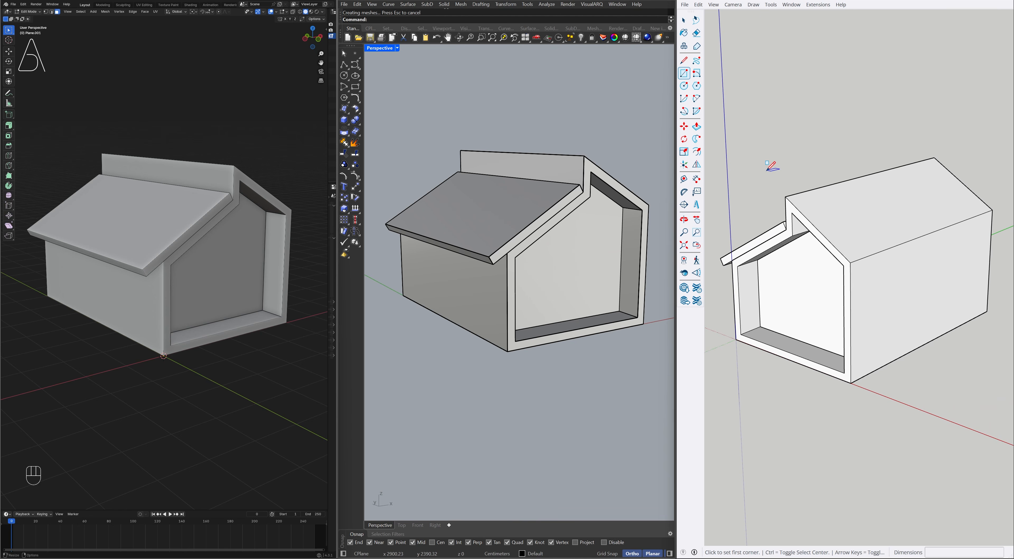
left_click(934, 157)
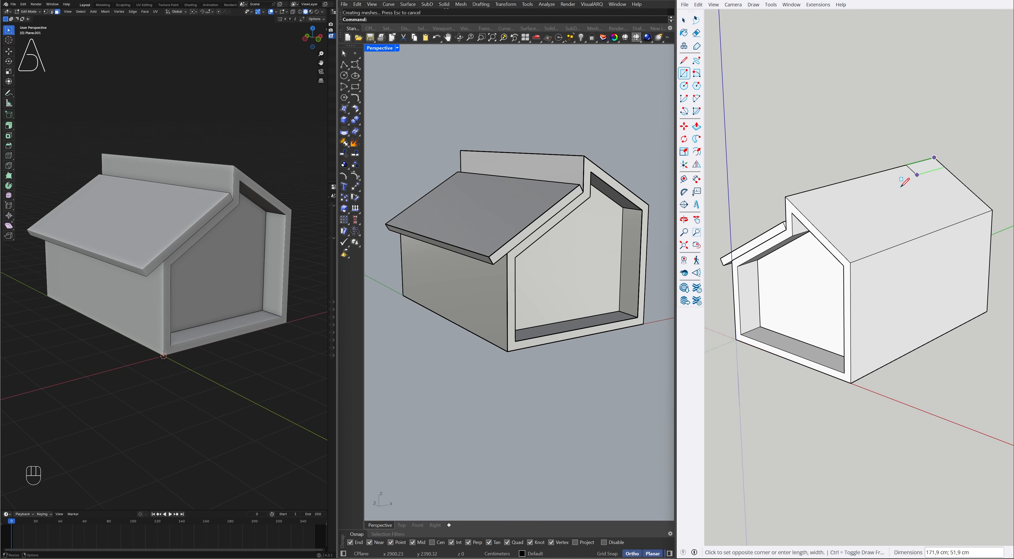
left_click(850, 262)
key("p")
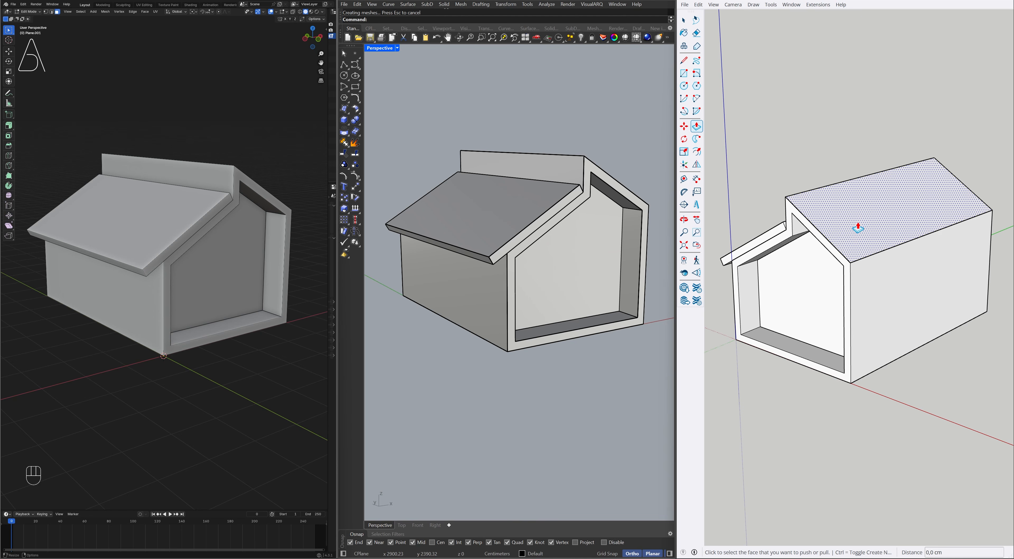
left_click(858, 228)
left_click(869, 217)
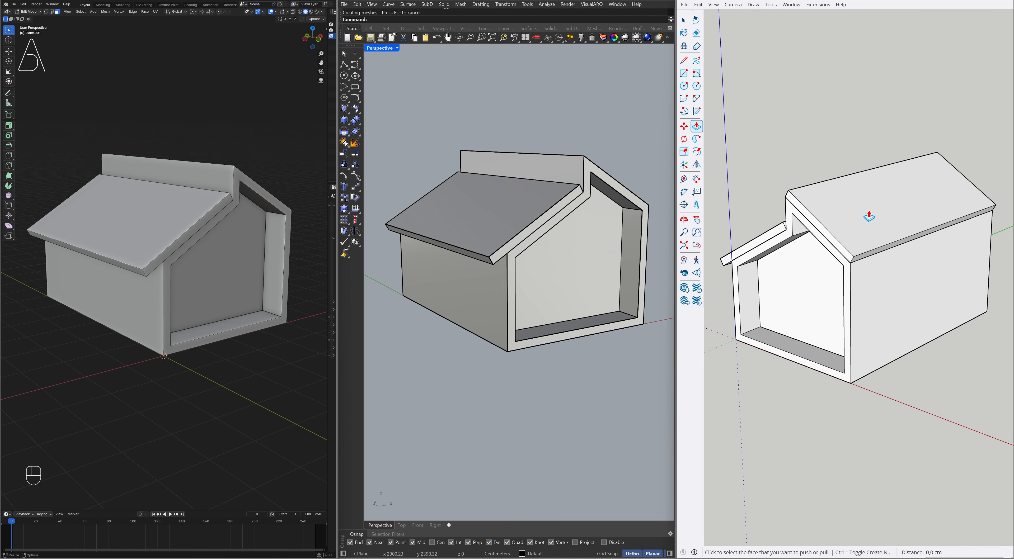
Push the upper slab's eave face outward 40 cm, and extend its ridge-side face beyond the step wall.
left_click(872, 252)
type("40")
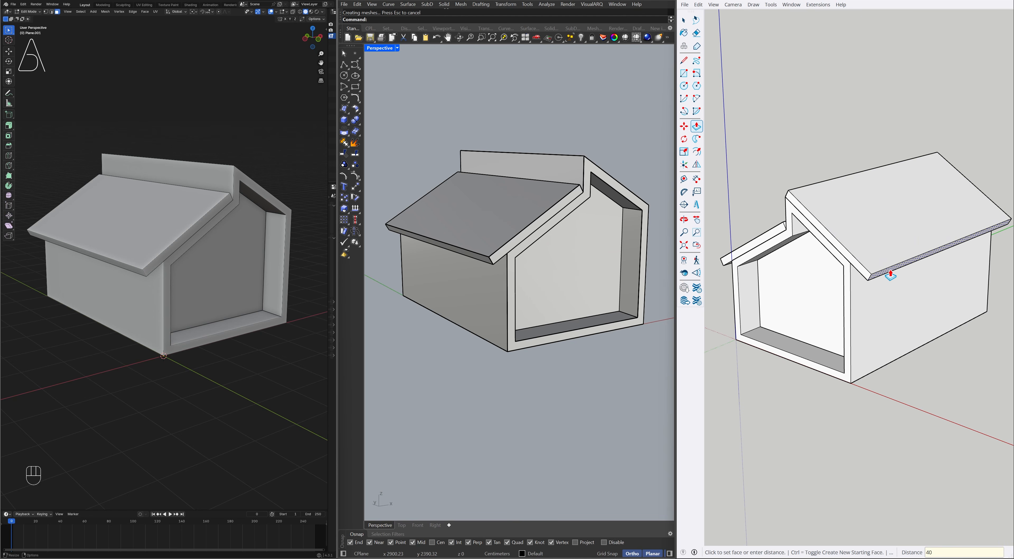
key("Return")
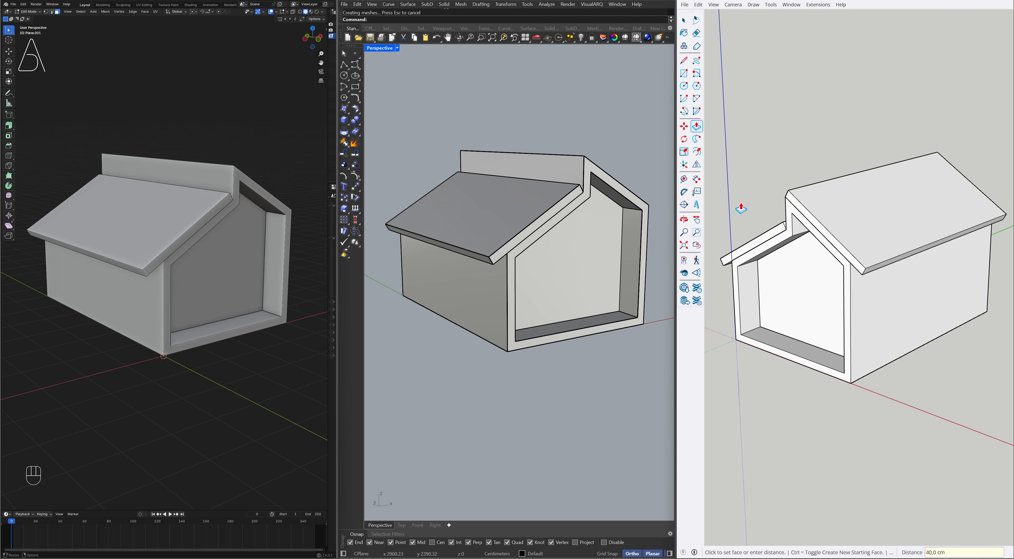
middle_click_drag(740, 209, 976, 218)
mouse_move(731, 211)
middle_mouse_down()
mouse_move(808, 204)
mouse_move(862, 179)
mouse_move(888, 186)
middle_mouse_up()
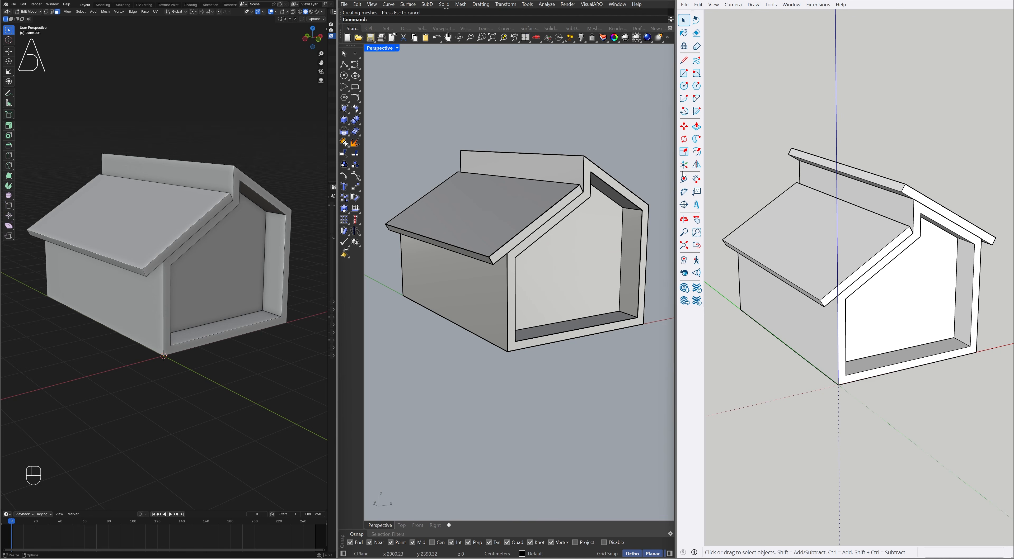
Switch to Rhino and extrude the upper roof slope surface 20 cm into a solid slab with ExtrudeSrf.
right_click_drag(620, 165, 580, 189)
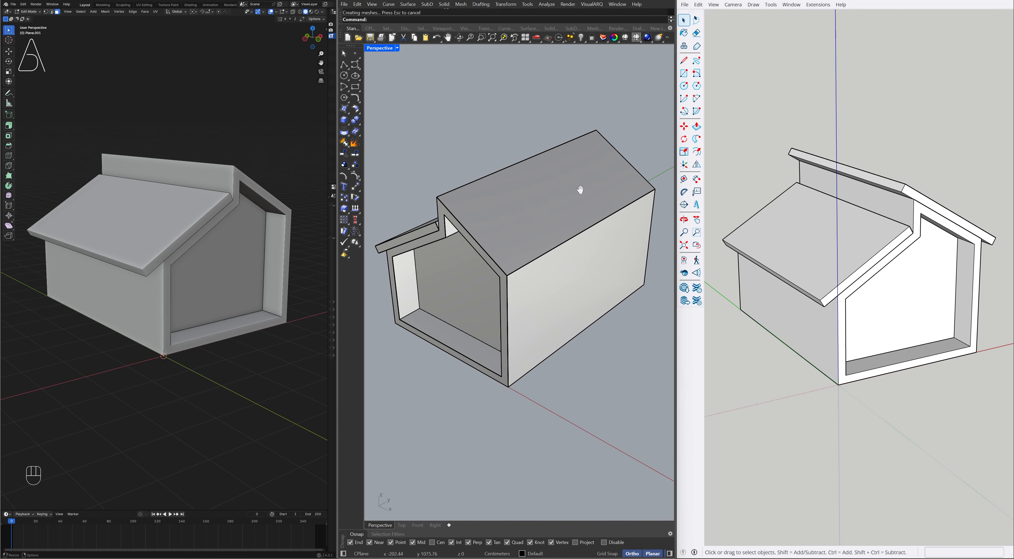
type("ExtrudeSrf")
key("Return")
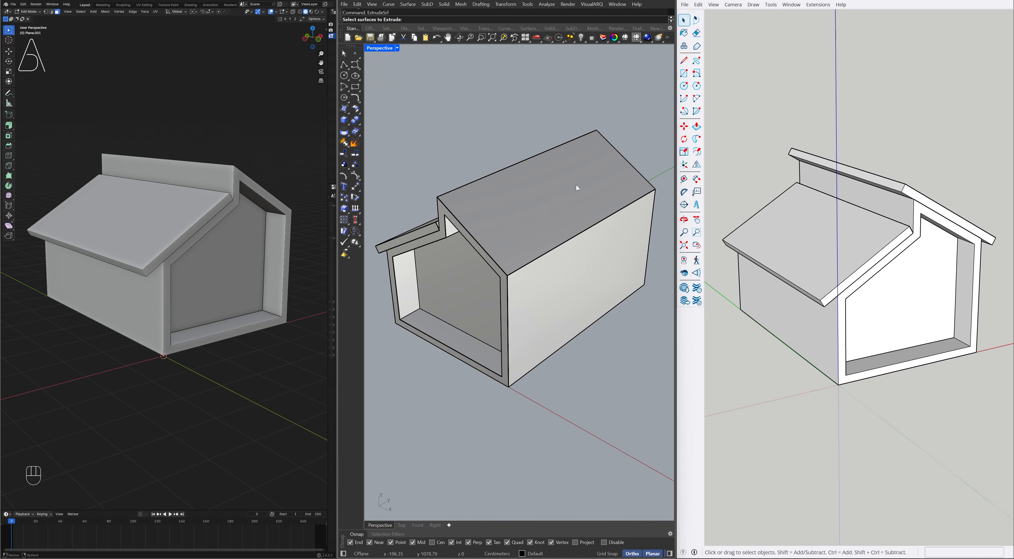
left_click(544, 197)
key("Return")
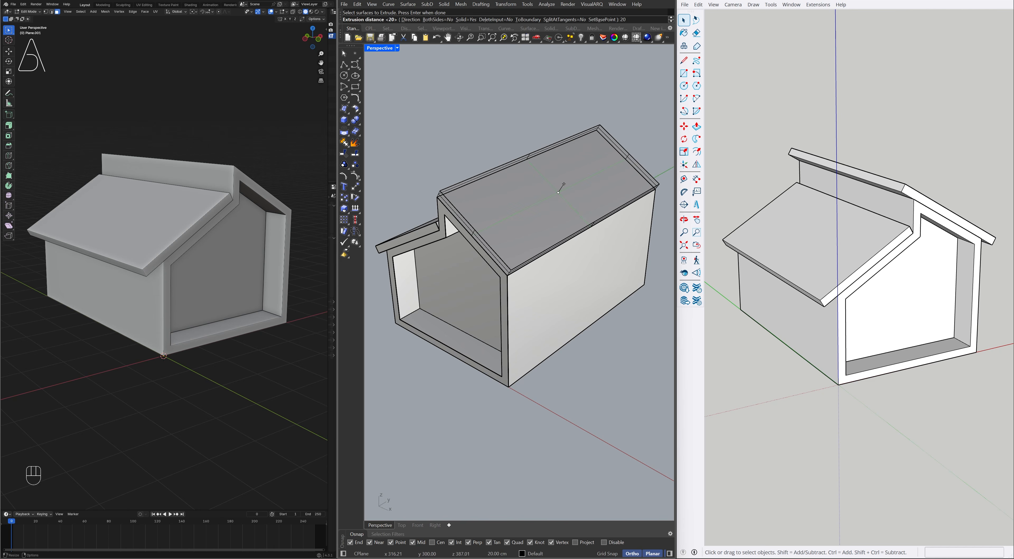
type("20")
key("Return")
Extend the upper roof slab's eave face 40 cm past the side wall with PushPull.
right_click_drag(556, 180, 553, 170)
type("PushPull")
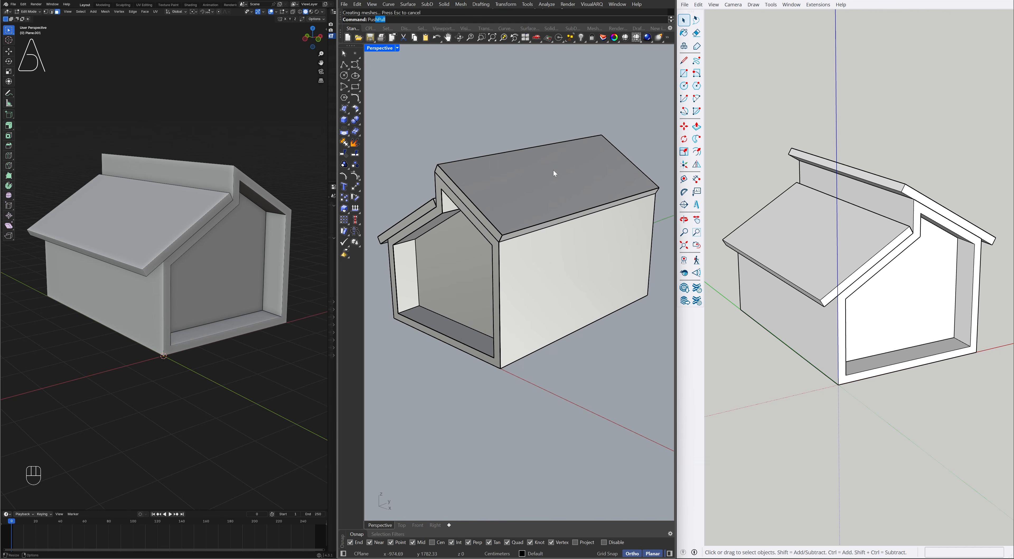
key("Return")
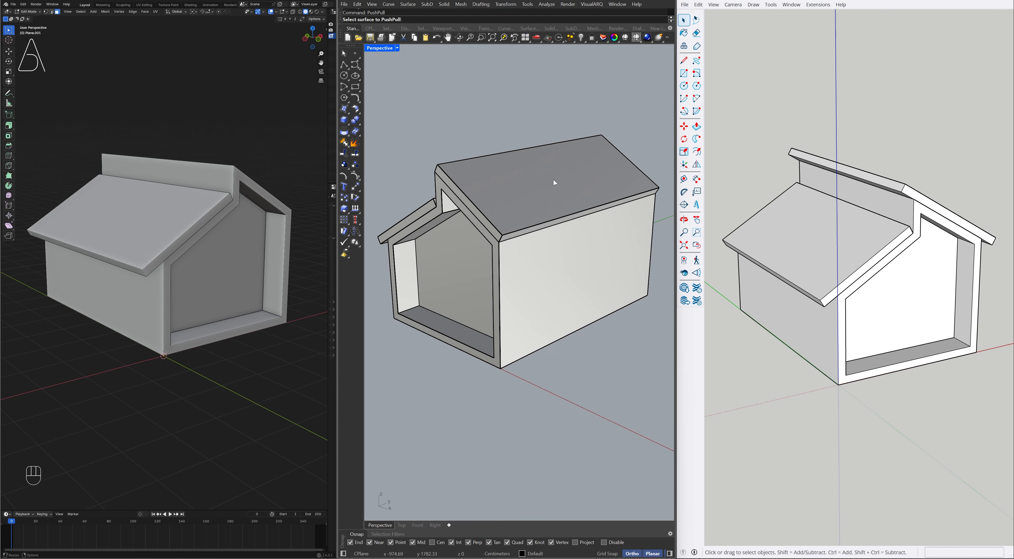
left_click(555, 224)
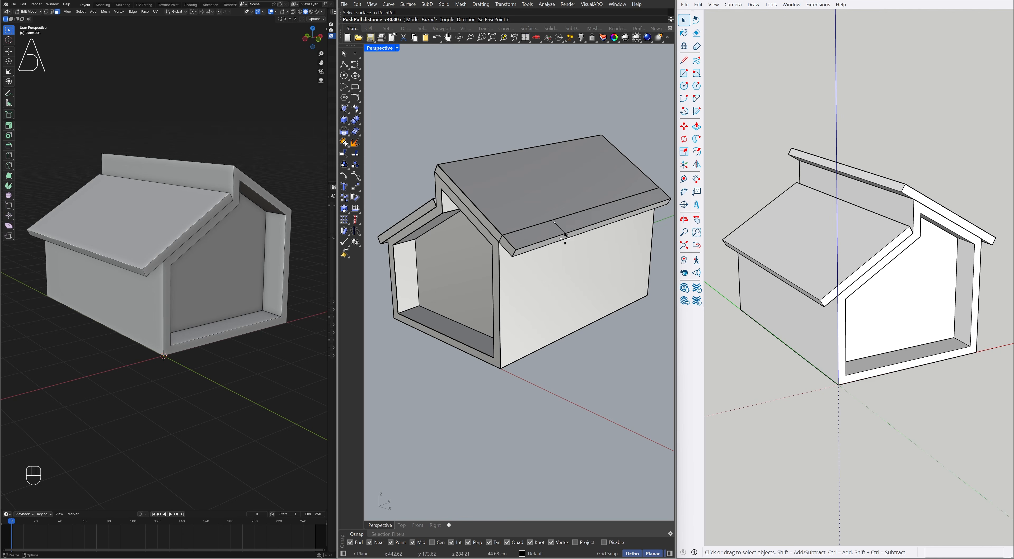
key("Return")
Extend the upper slab's ridge-side face outward over the lower roof with PushPull.
right_click_drag(422, 208, 464, 219)
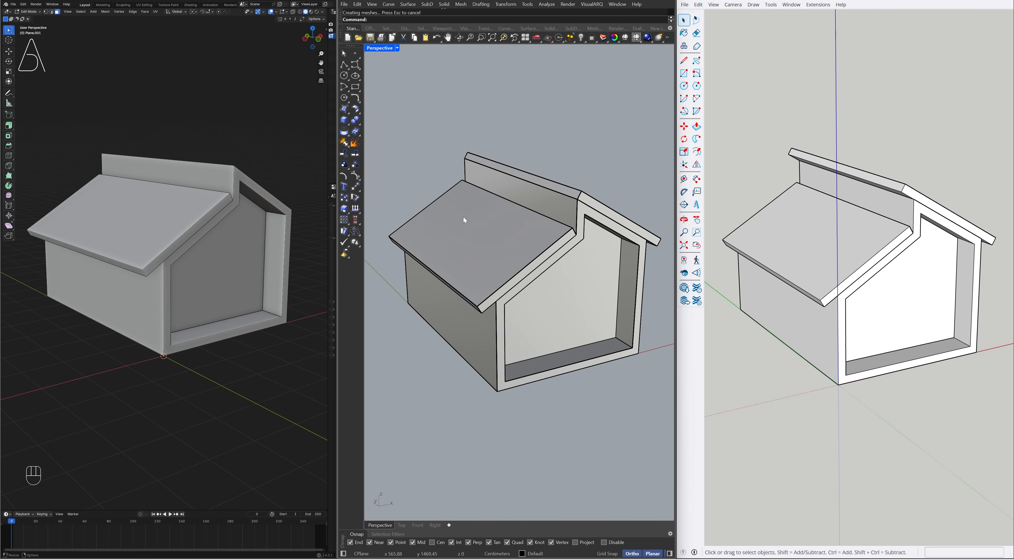
type("PushPull")
key("Return")
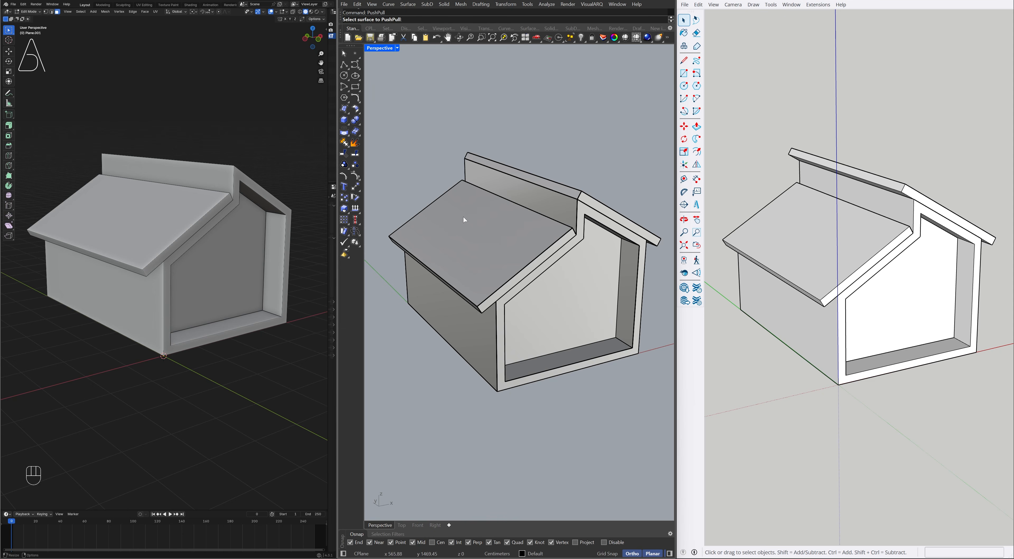
left_click(511, 175)
left_click(487, 151)
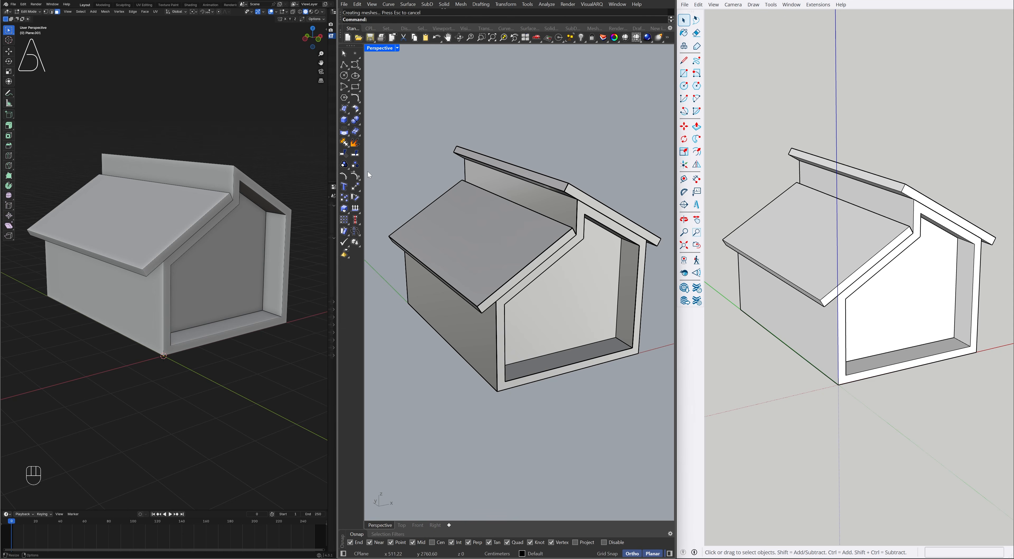
Switch to Blender, duplicate the house's upper roof slope face in place, and separate the copy into its own object.
middle_click_drag(297, 172, 243, 175)
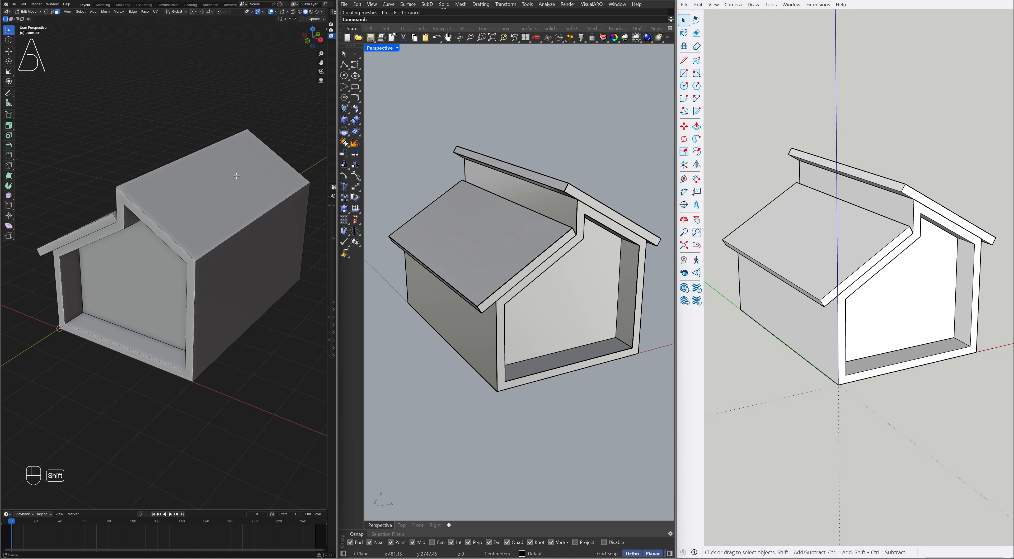
key("Tab")
left_click(226, 206)
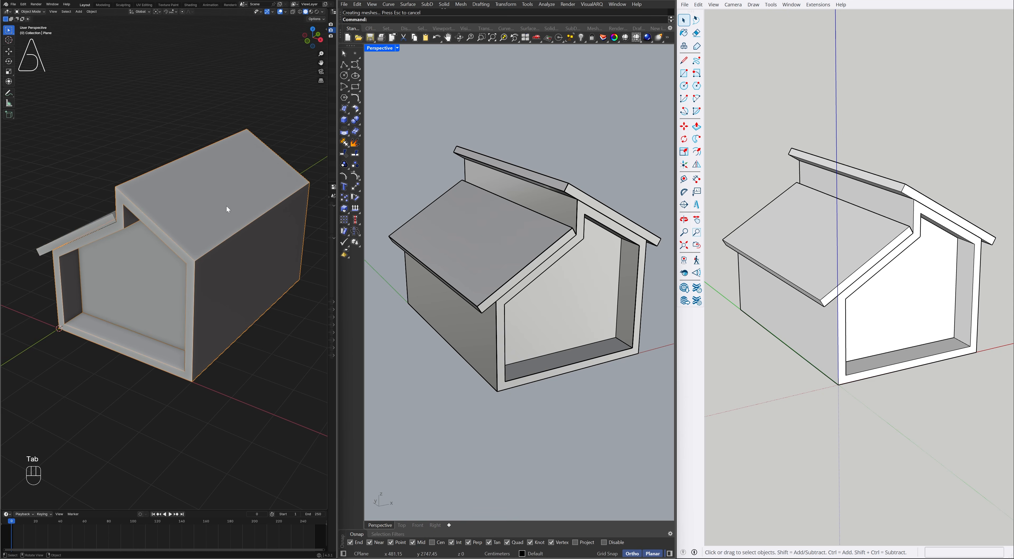
key("Tab")
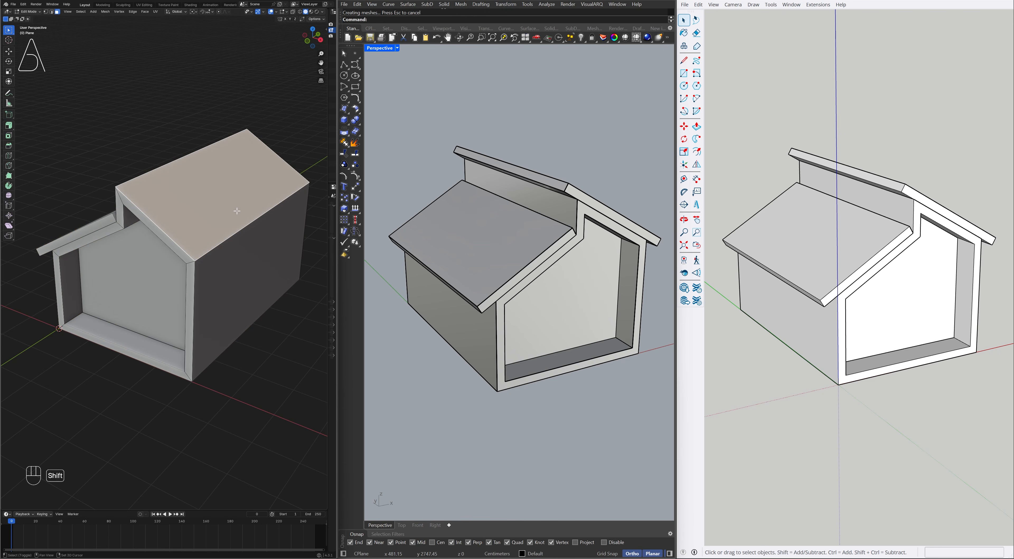
key("shift+d")
right_click(238, 202)
key("p")
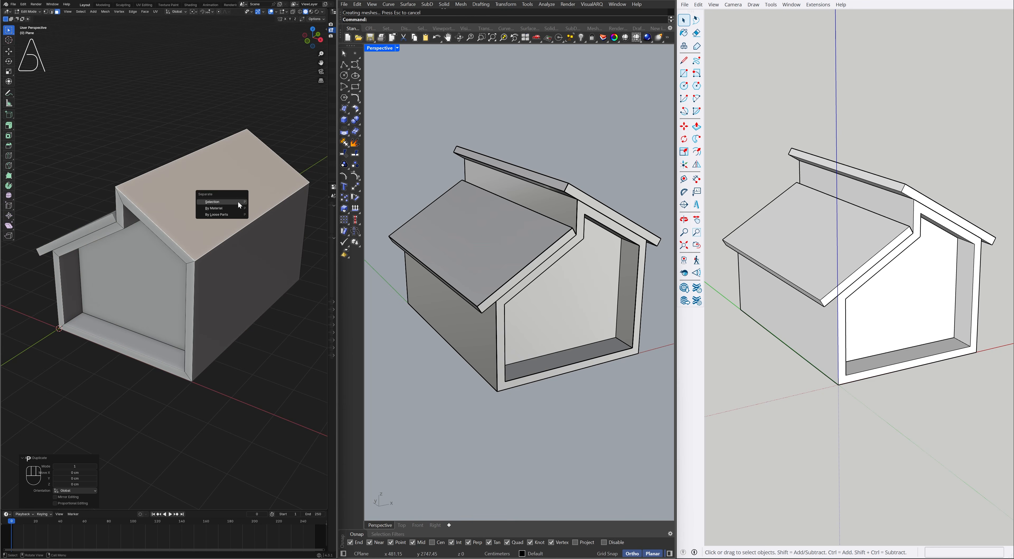
left_click(238, 202)
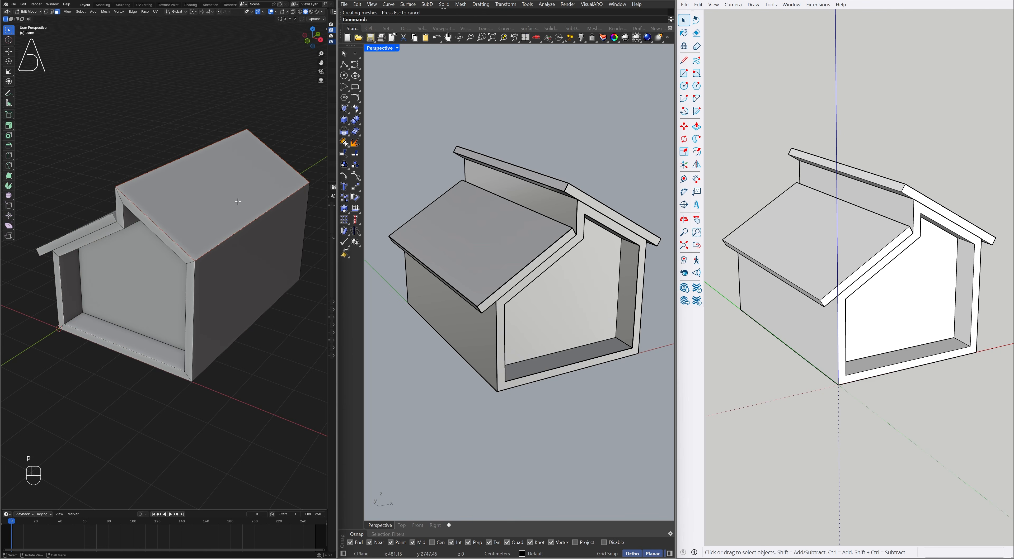
Edit the separated upper roof face and extrude it by -20 cm into a raised slab.
key("Tab")
left_click(239, 202)
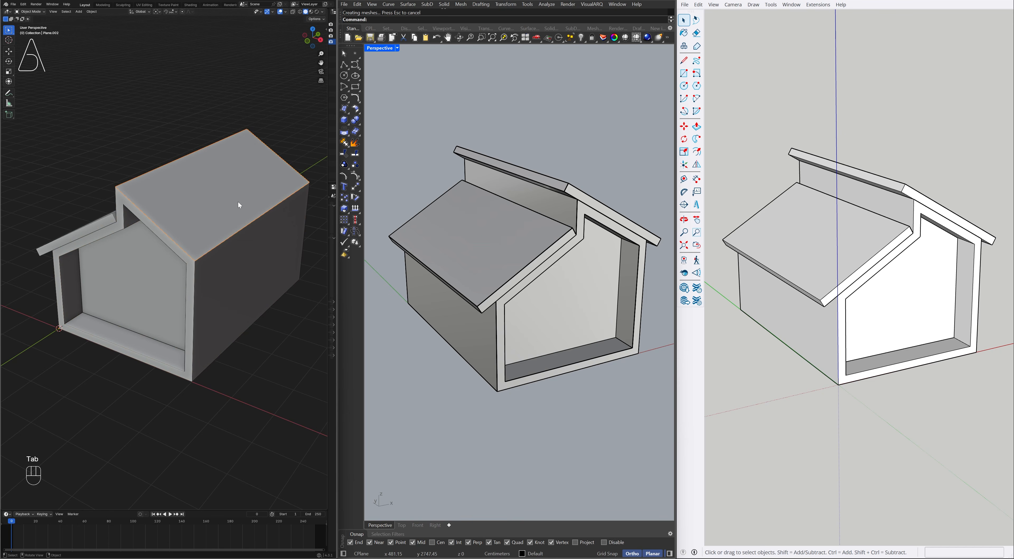
key("Tab")
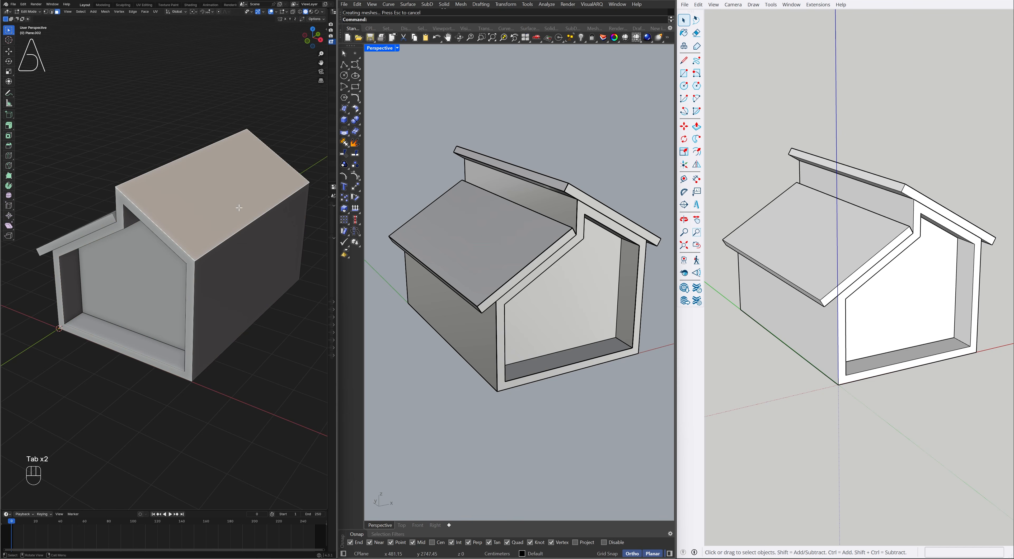
key("e")
key("minus")
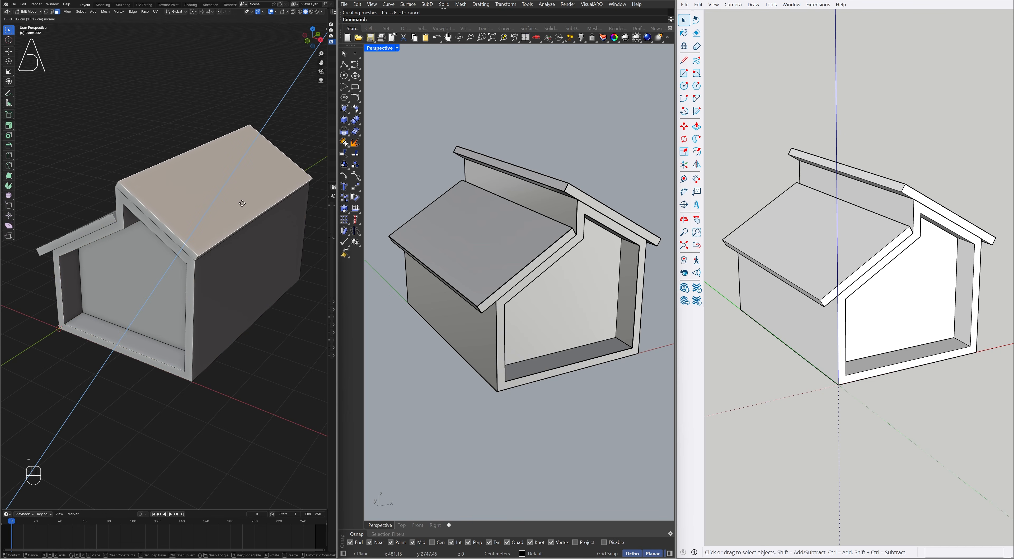
key("KP_2")
key("KP_0")
key("KP_Enter")
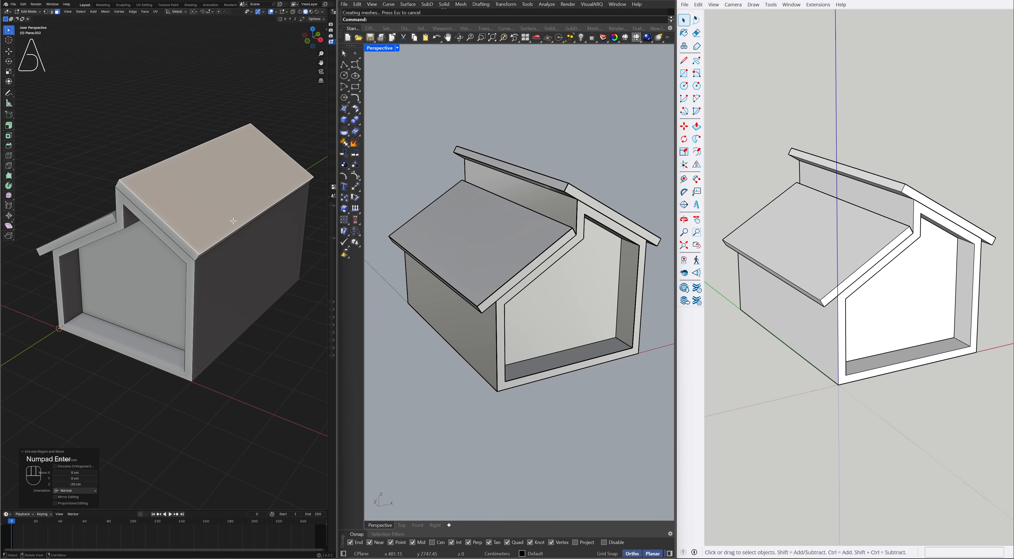
Slide the upper slab's eave face outward beyond the side wall with unclamped Edge Slide.
left_click(233, 236)
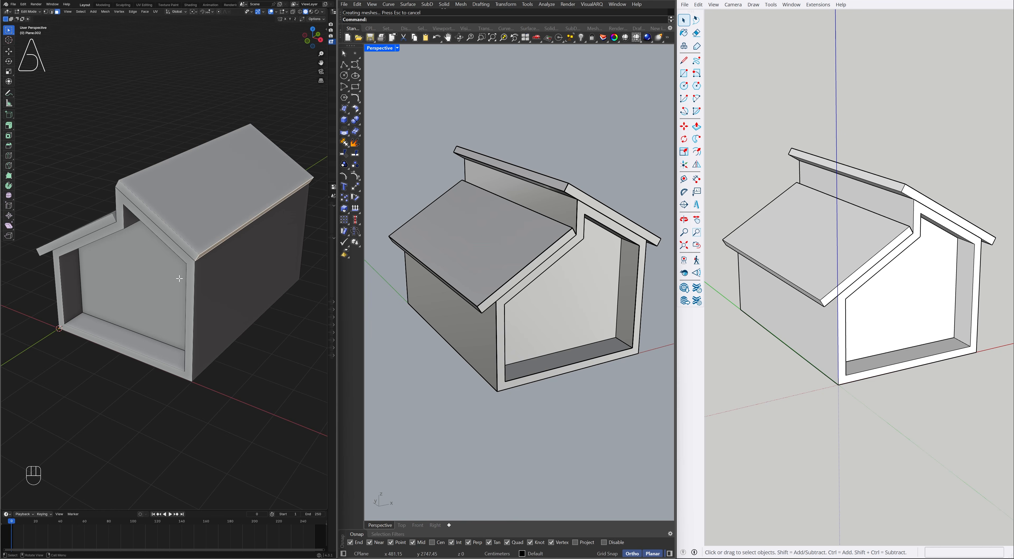
key("g")
key("g")
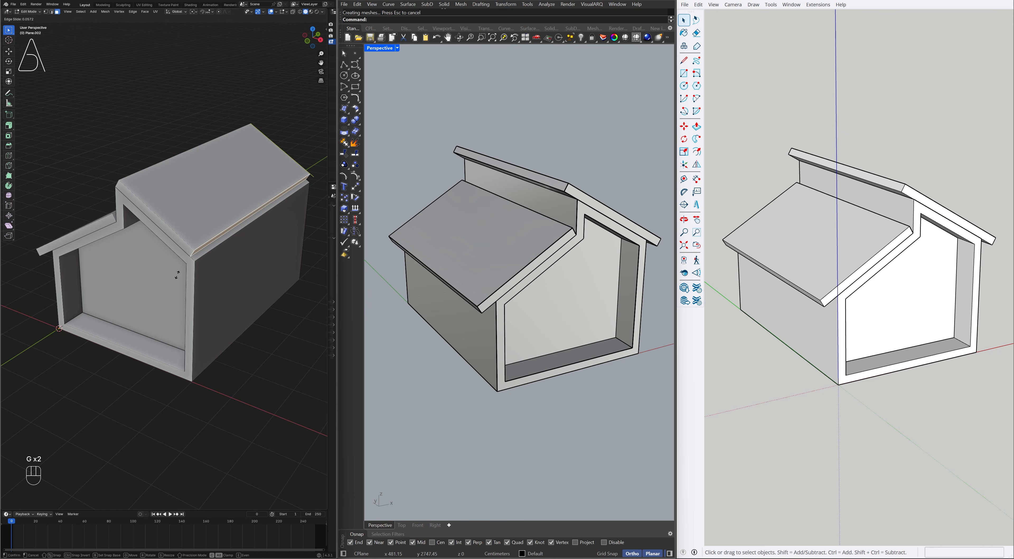
key("alt")
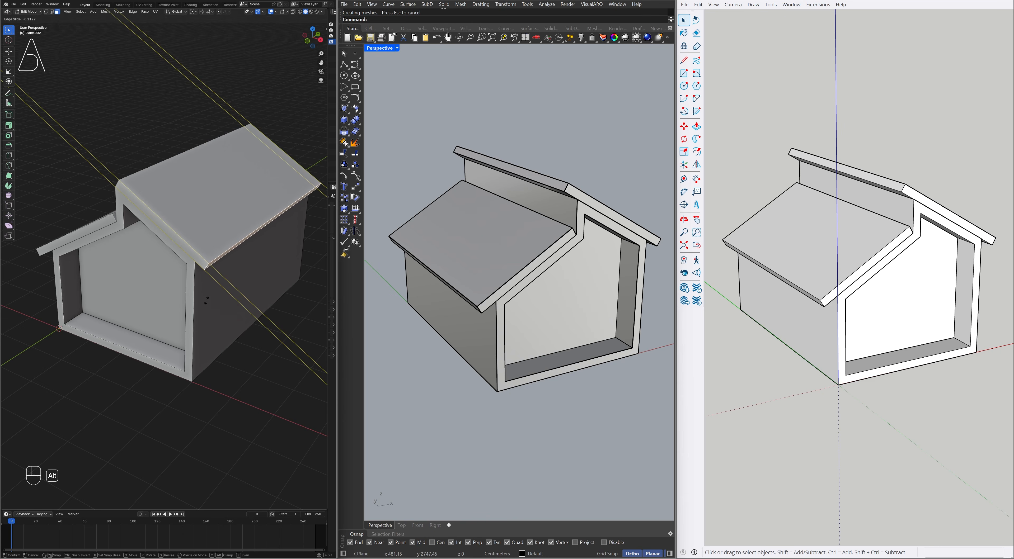
left_click(204, 305)
Slide the upper slab's ridge-side face outward past the step wall with Edge Slide to form an overhang.
middle_click_drag(138, 252, 181, 239)
left_click(207, 179)
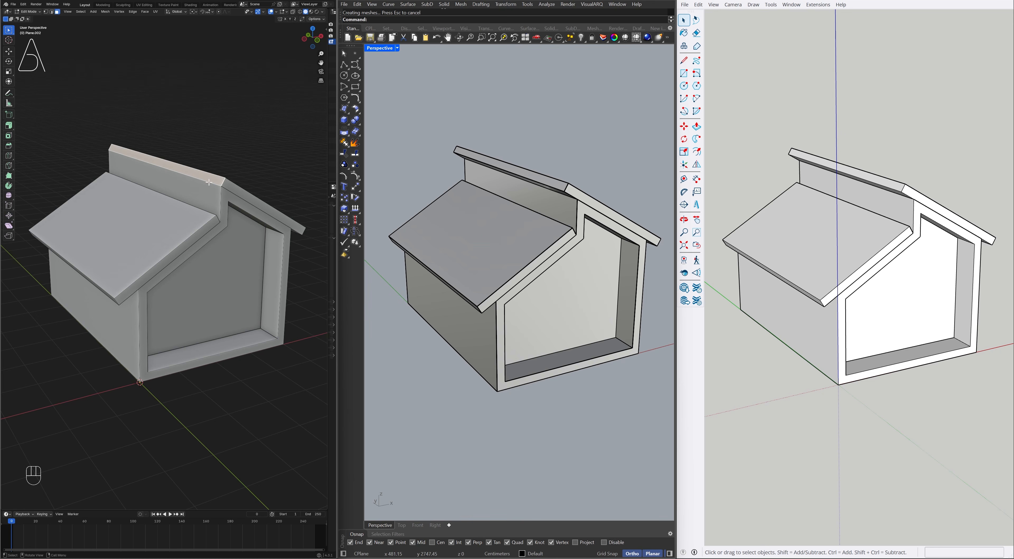
key("g")
key("g")
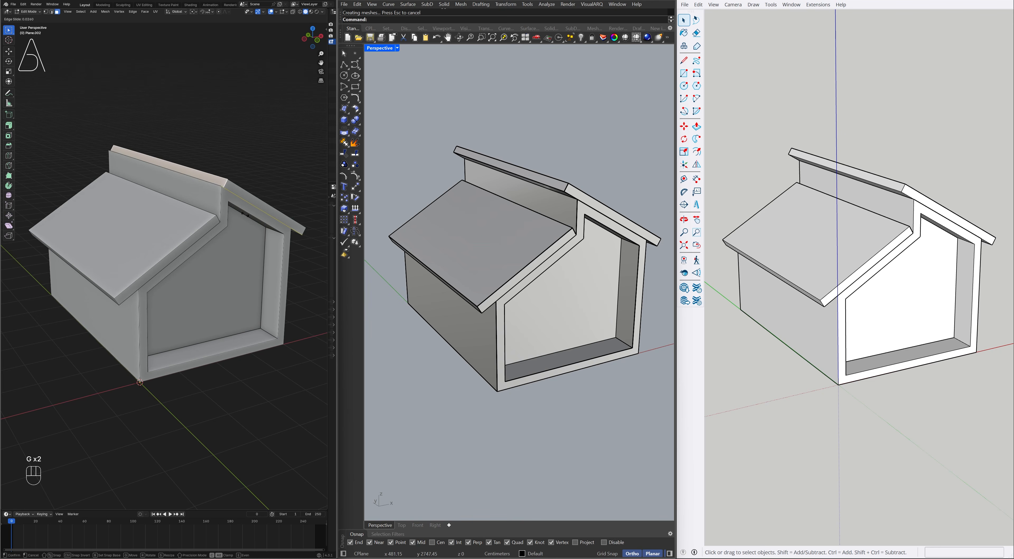
left_click(232, 193)
key("Tab")
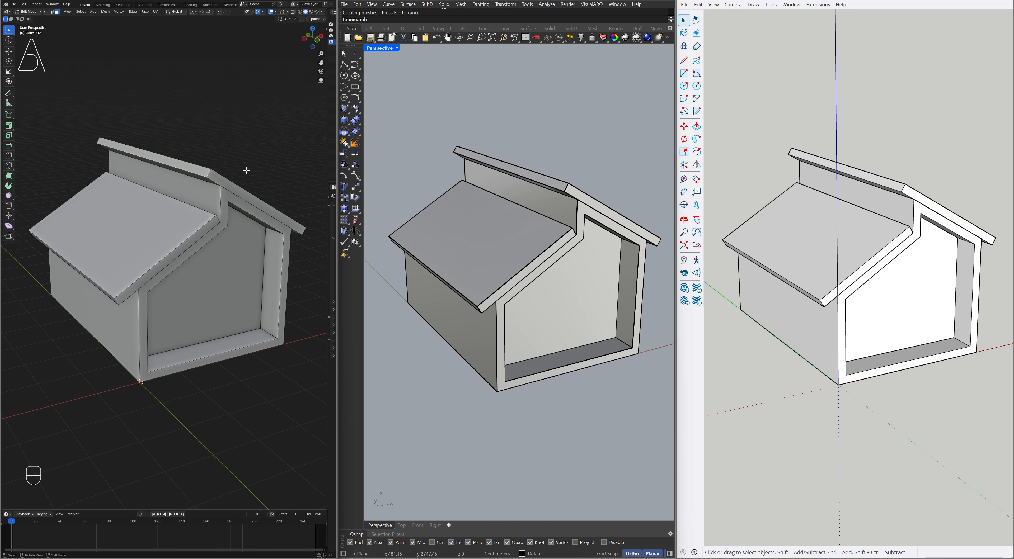